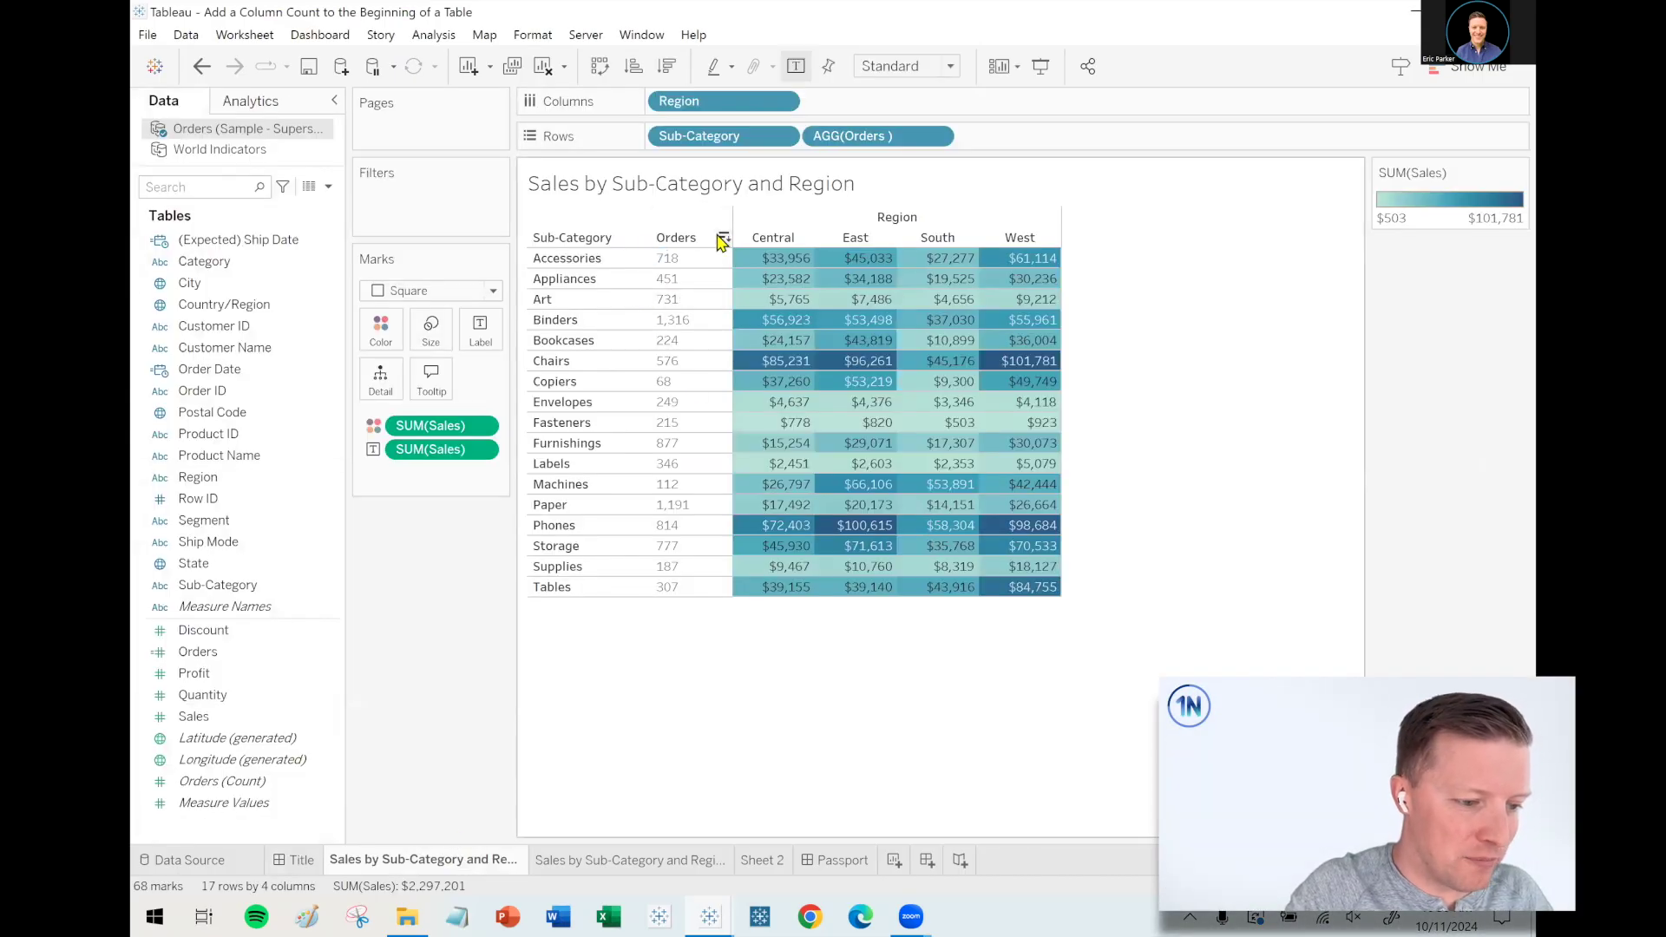
Select the Accessories row and the Central region column to demo highlighting, then clear the selection
{"action": "mouse_move", "coordinate": [824, 259]}
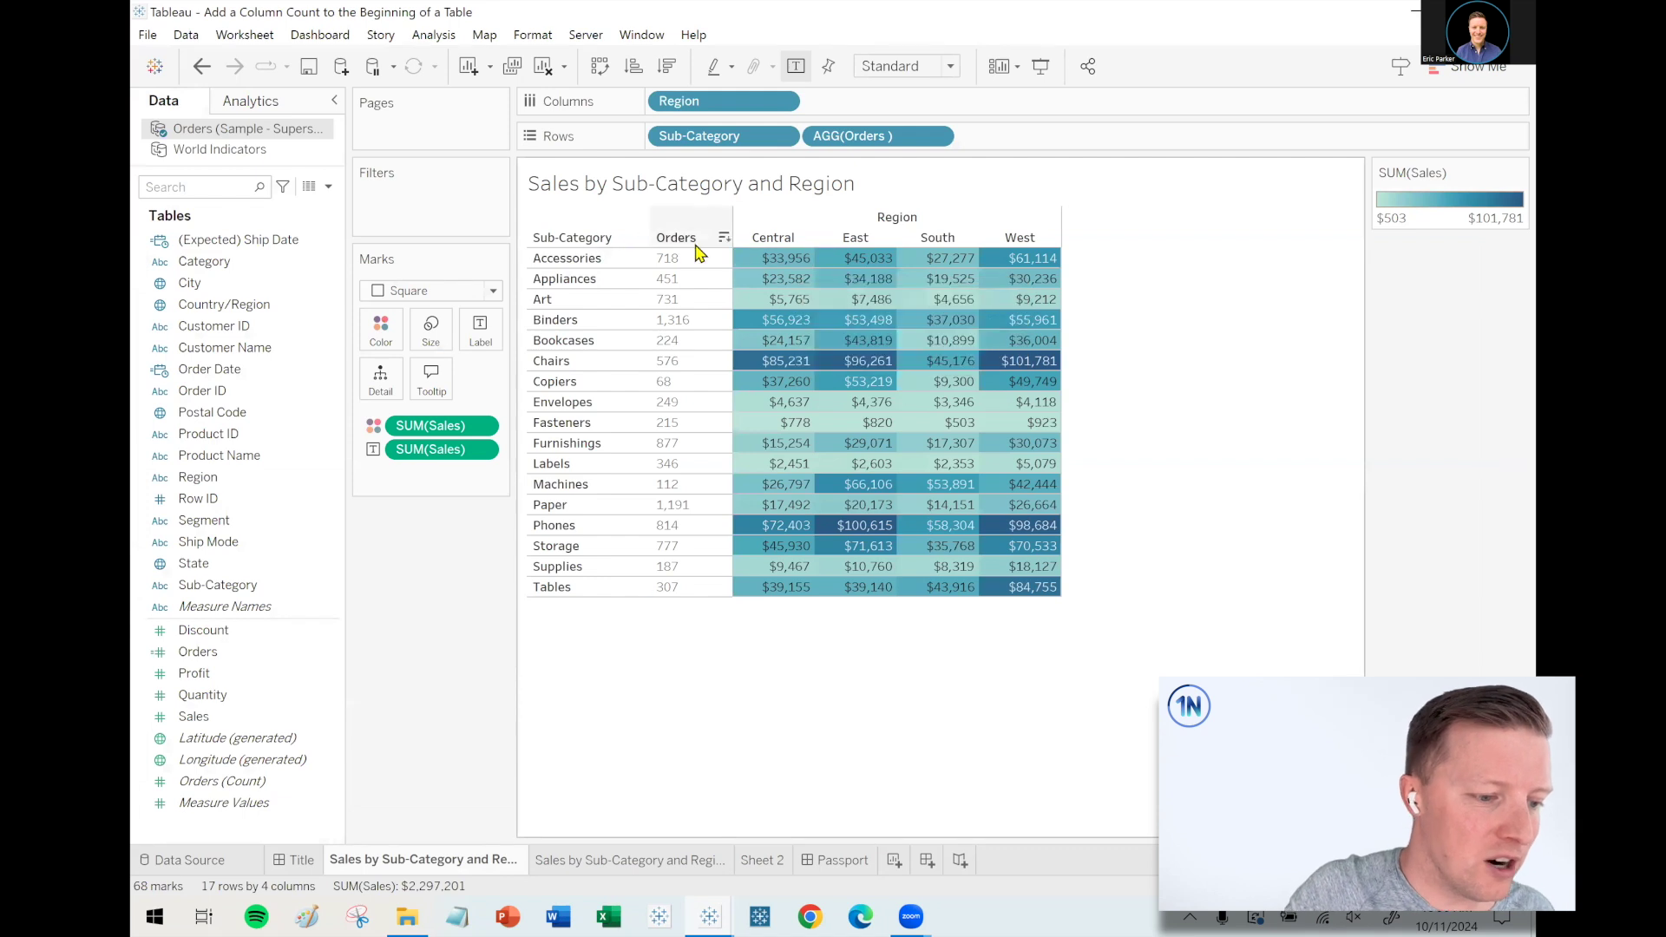
{"action": "left_click", "coordinate": [547, 260]}
{"action": "left_click", "coordinate": [777, 238]}
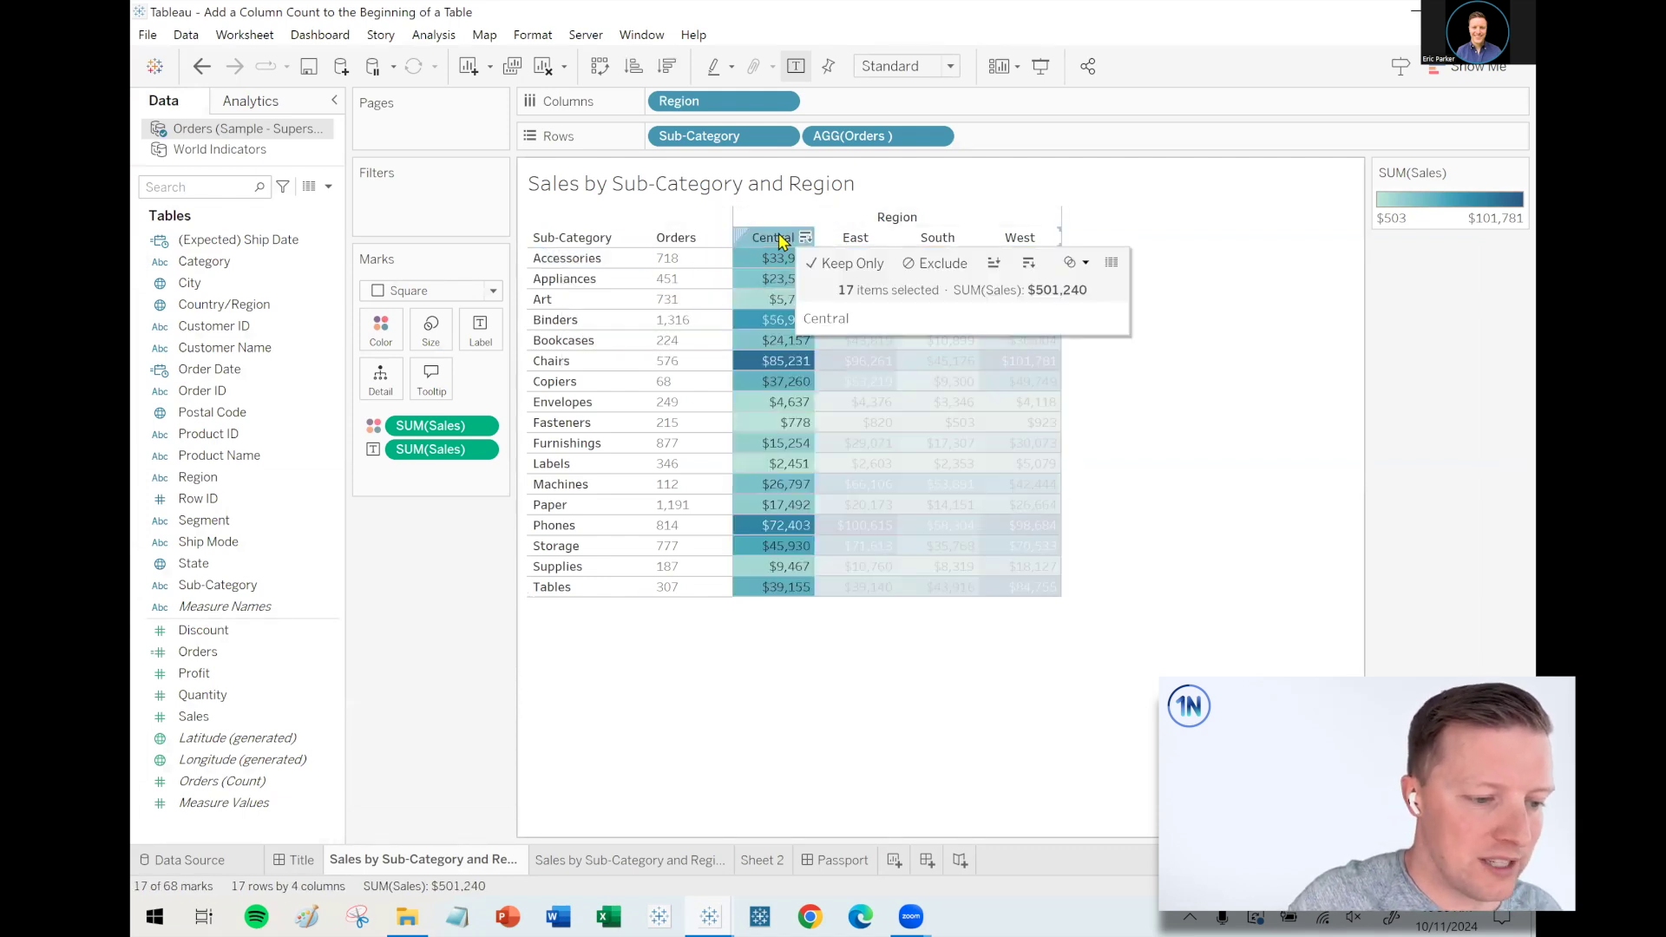
{"action": "left_click", "coordinate": [599, 219]}
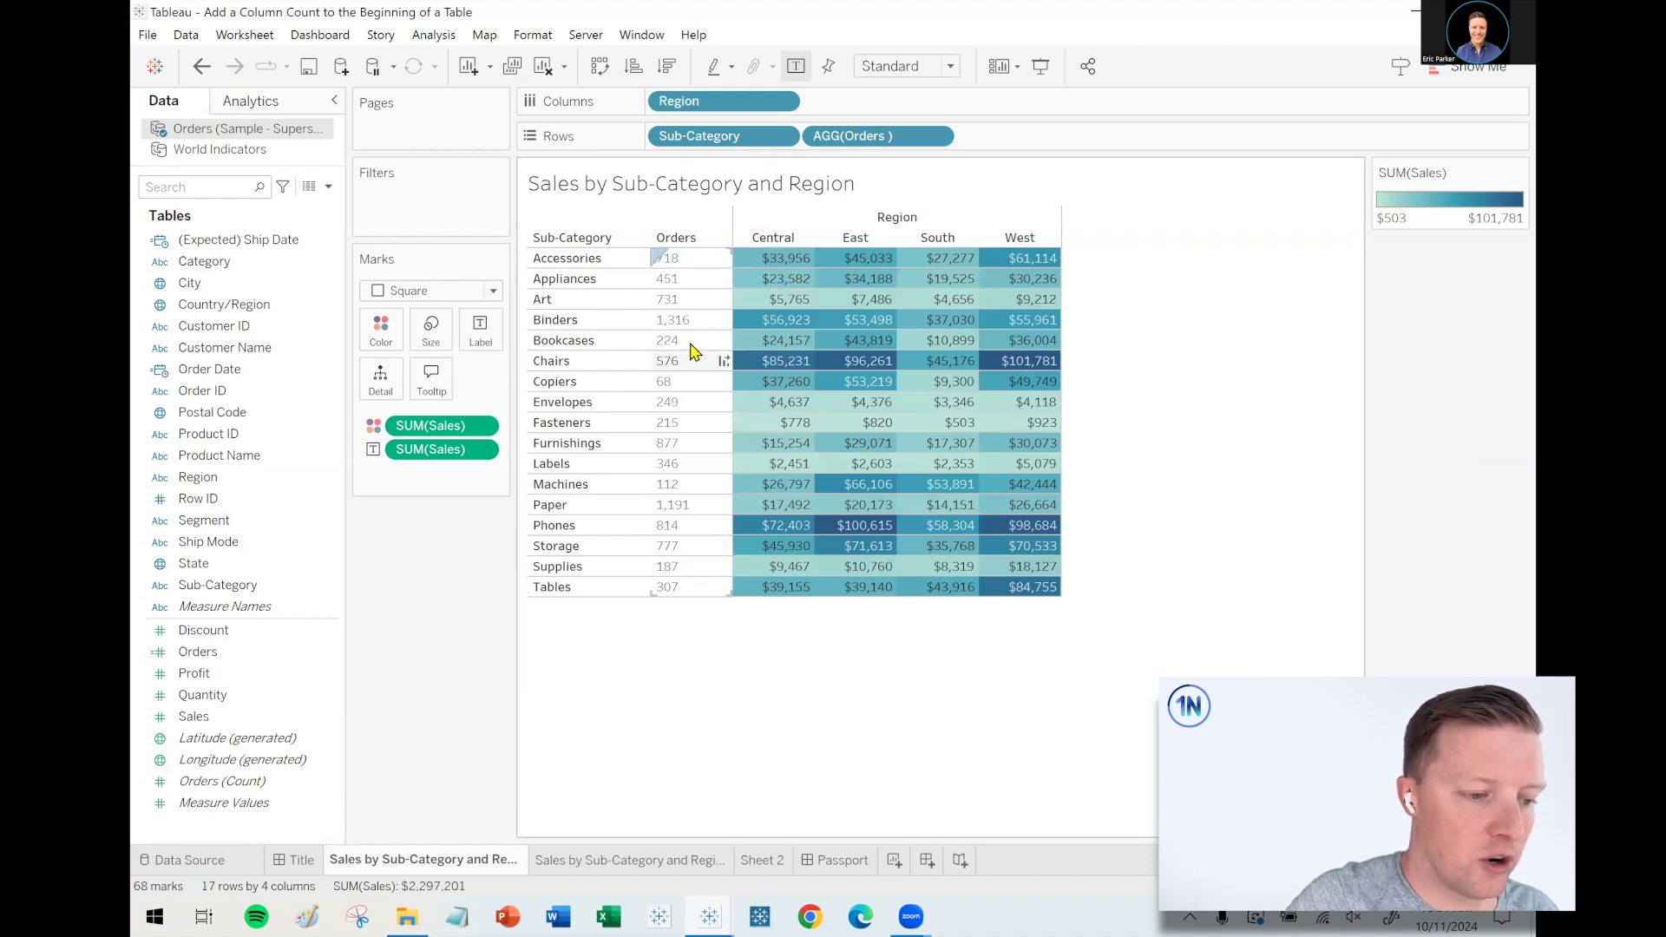
{"action": "left_click", "coordinate": [724, 237]}
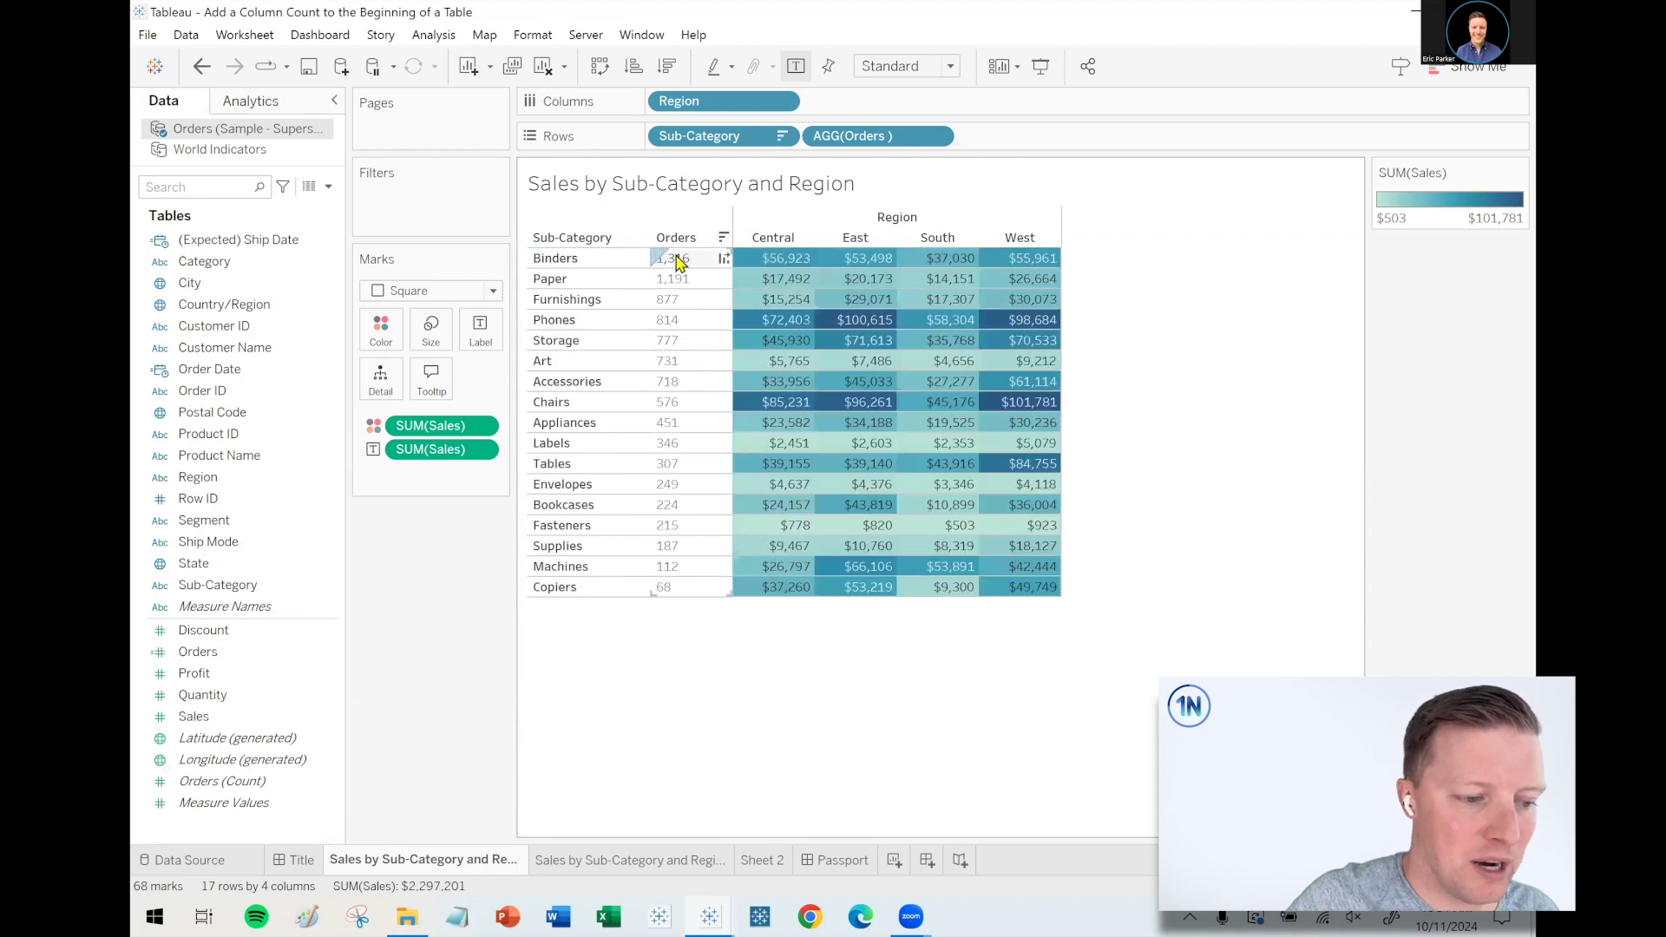
{"action": "left_click", "coordinate": [724, 245]}
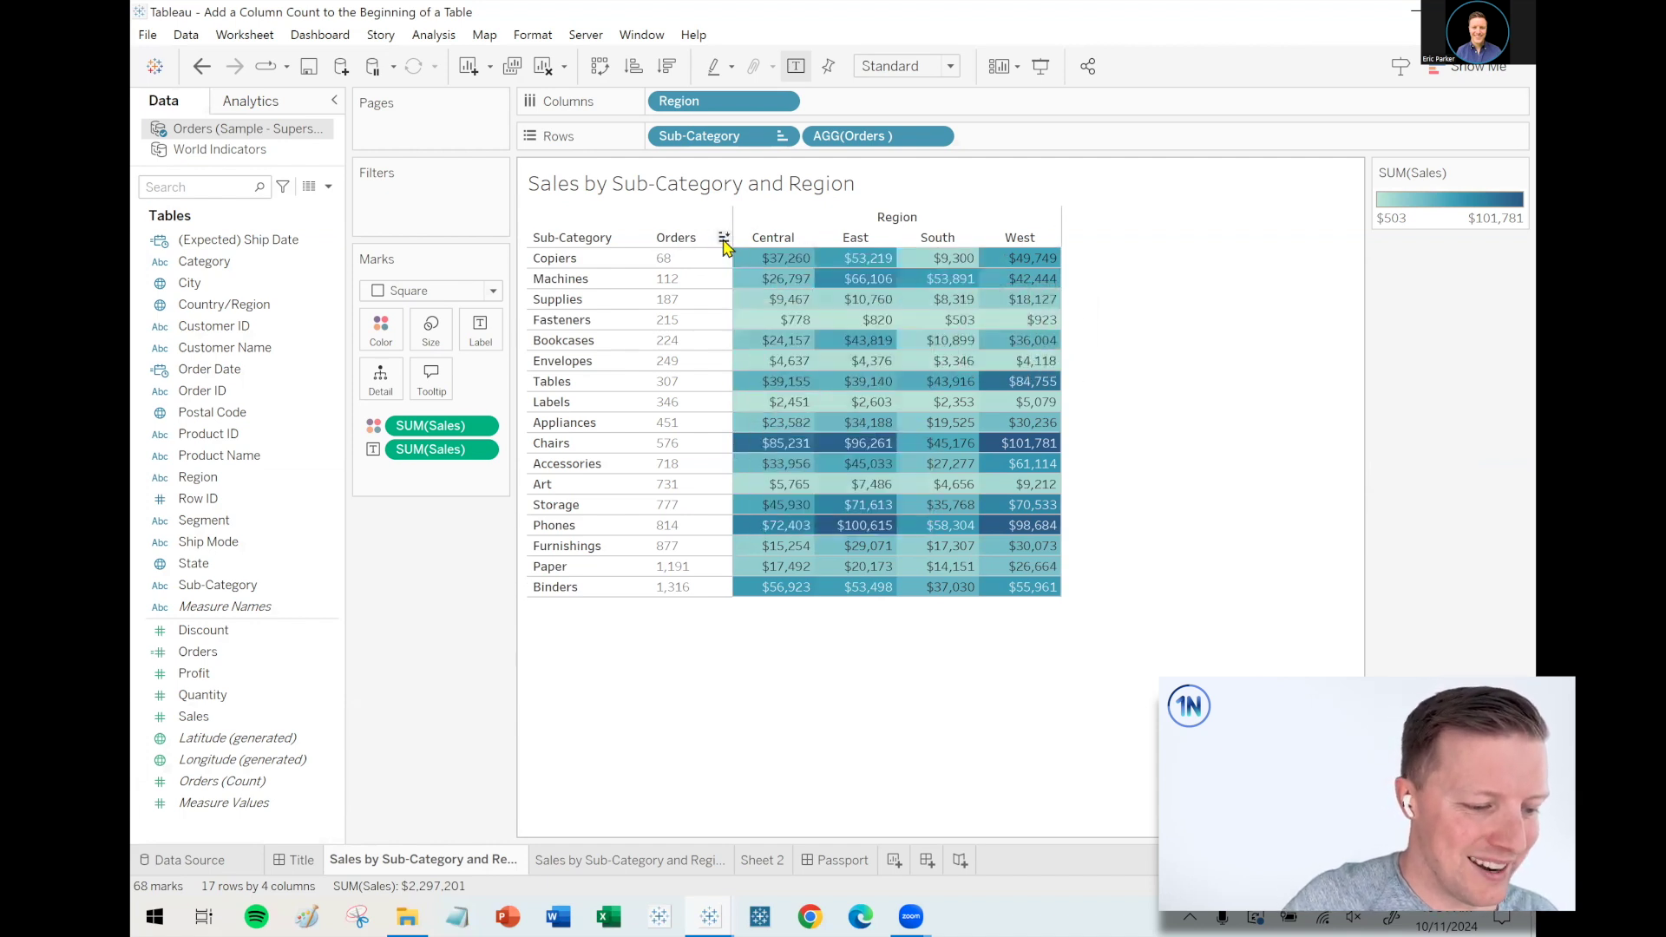
{"action": "left_click", "coordinate": [725, 240]}
{"action": "left_click", "coordinate": [725, 239]}
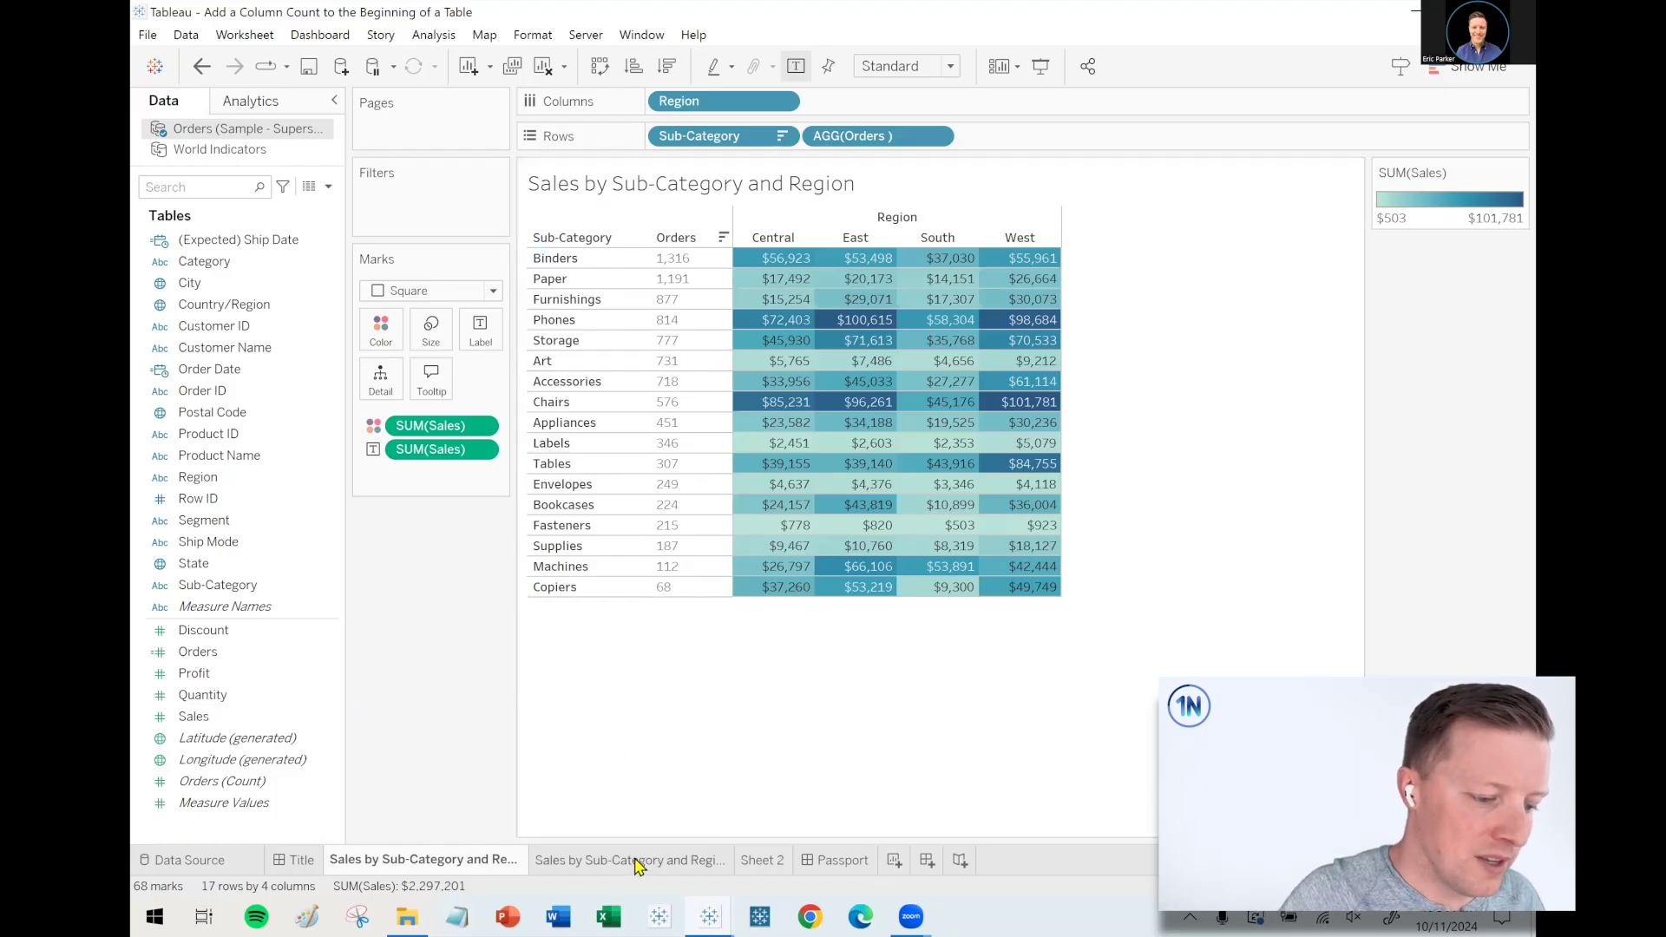
{"action": "mouse_move", "coordinate": [638, 863]}
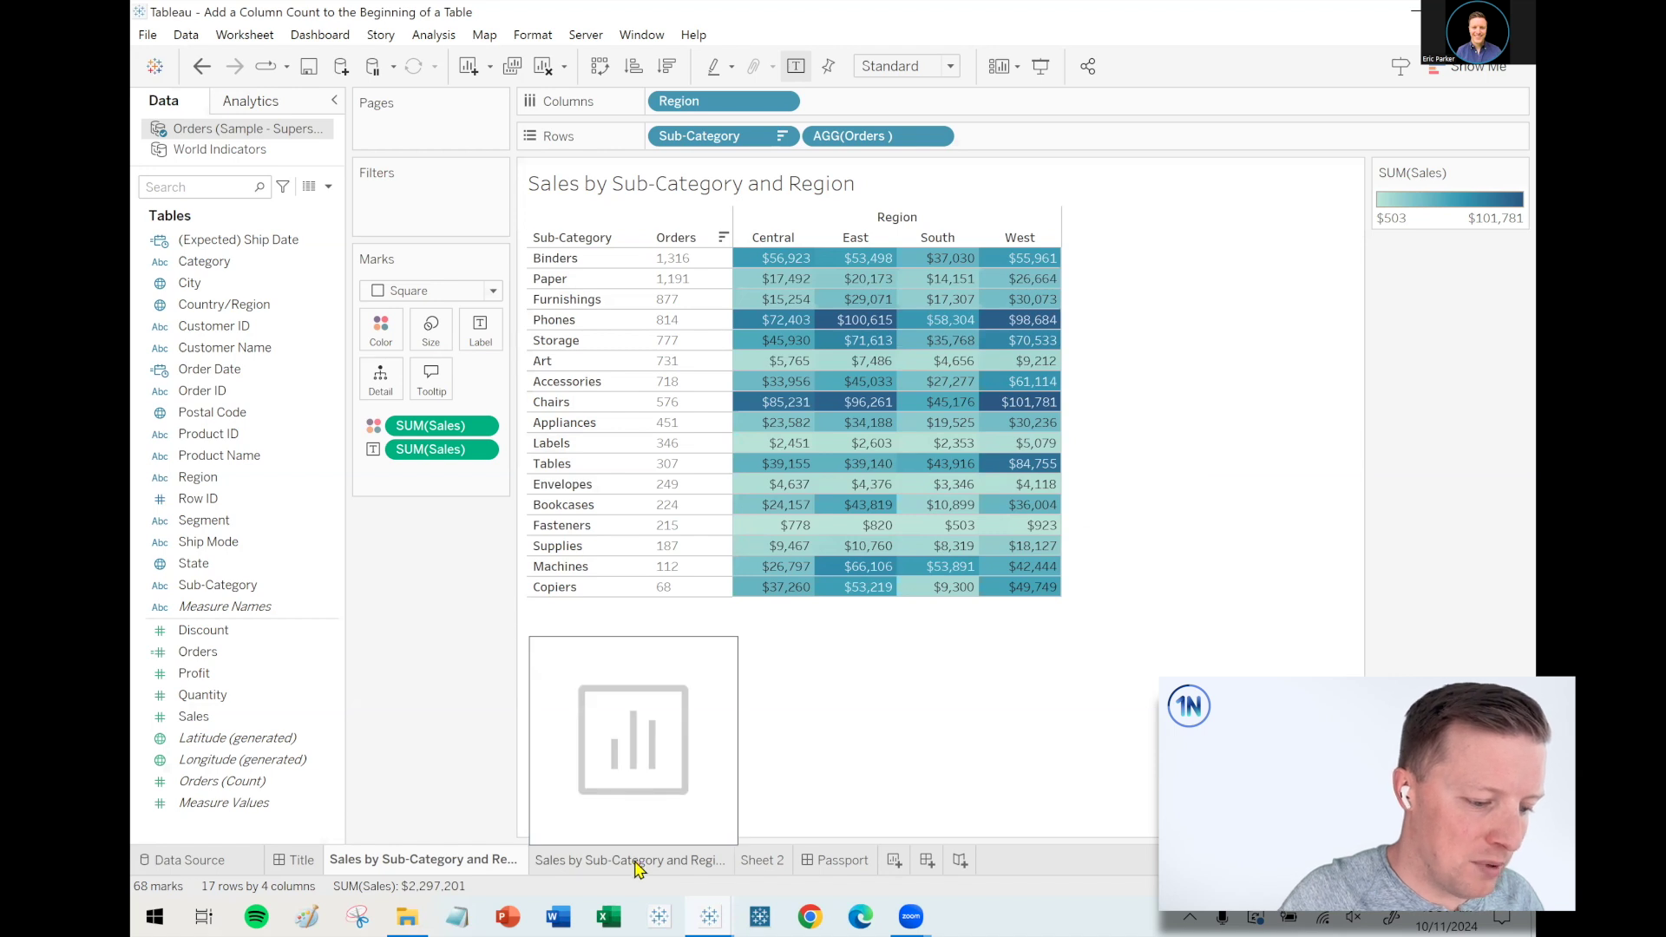
On the (2) sheet, build a table with Sub-Category rows, Region columns and Sales as text
{"action": "left_click", "coordinate": [638, 861]}
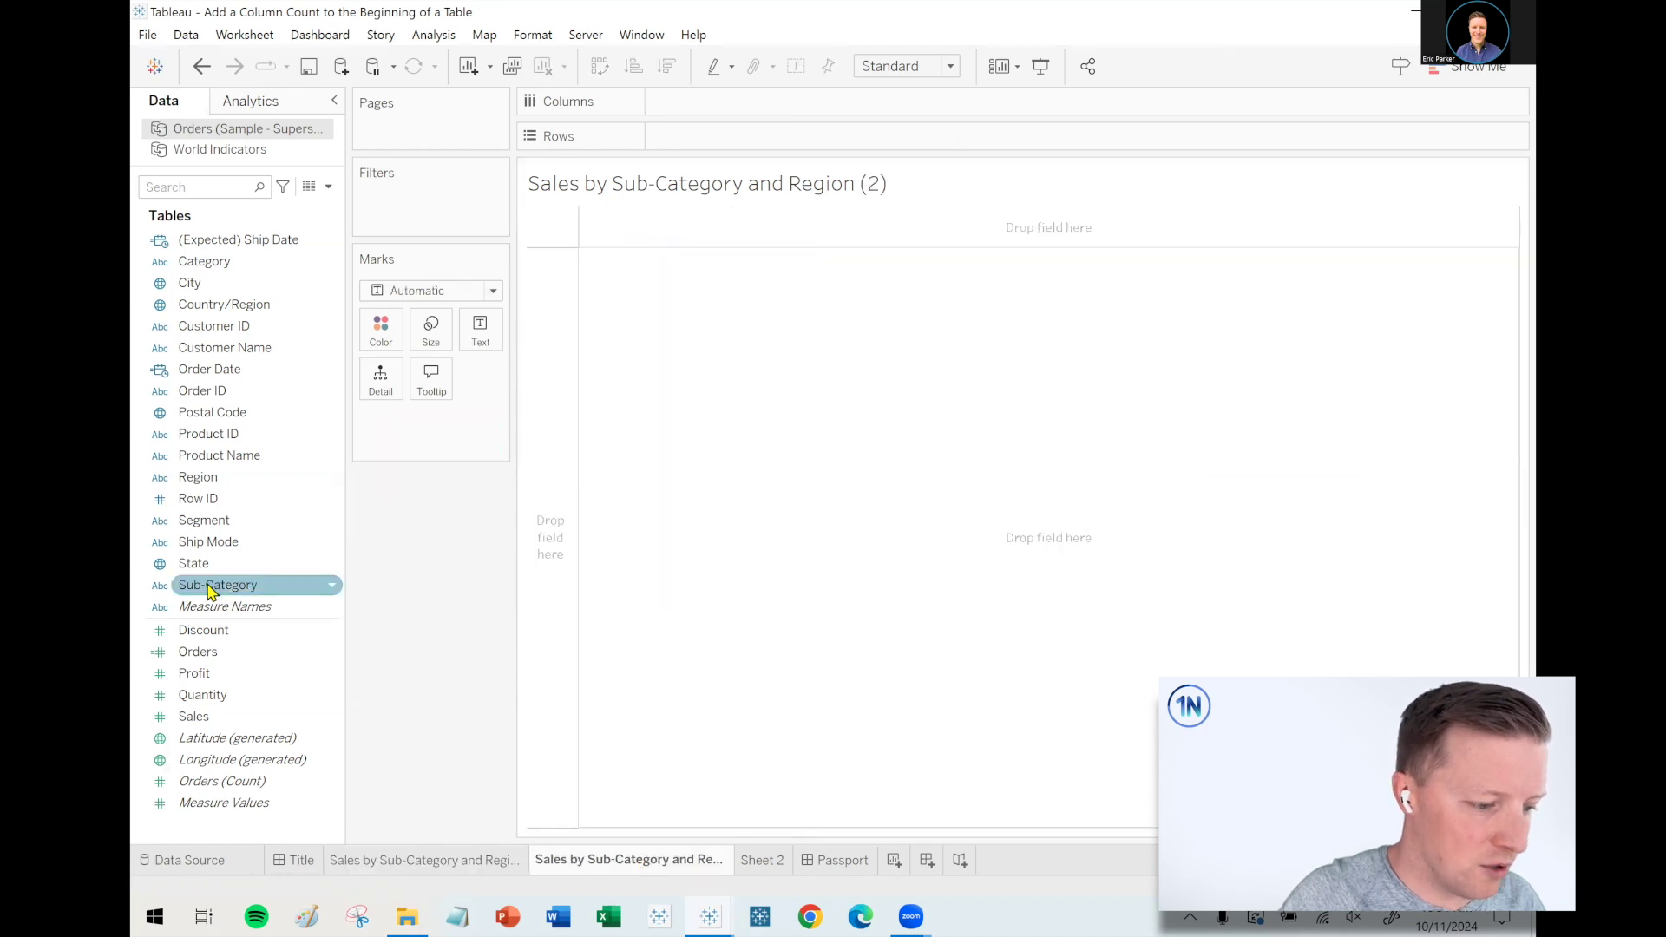
{"action": "left_click_drag", "start_coordinate": [208, 590], "coordinate": [557, 533]}
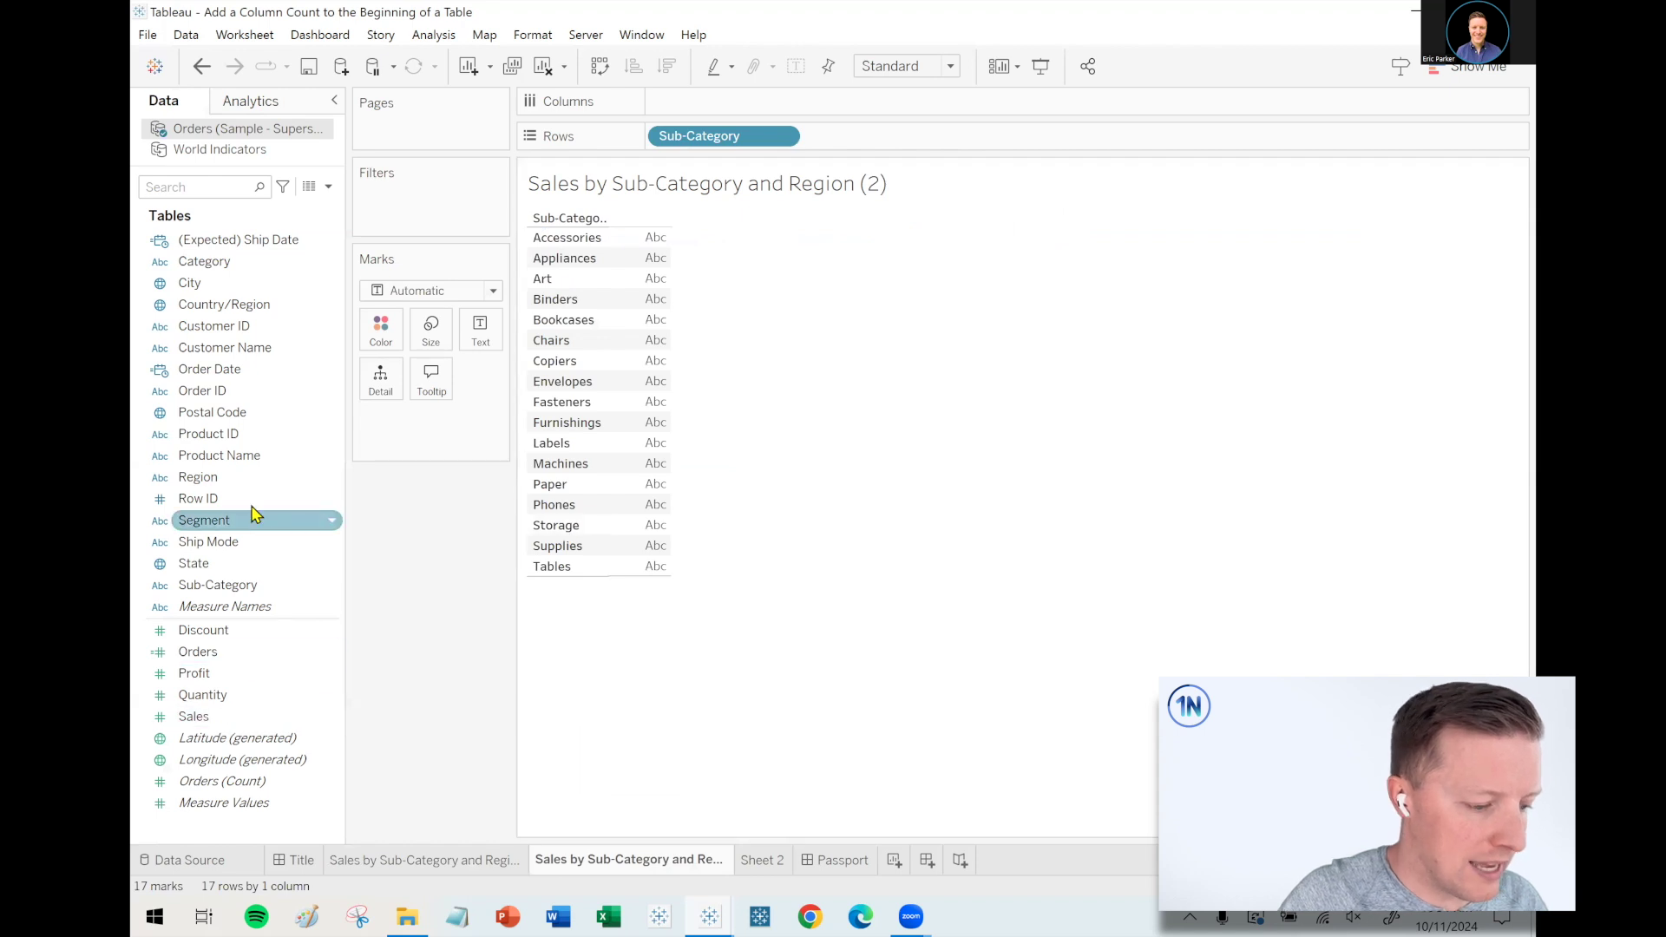
{"action": "left_click_drag", "start_coordinate": [232, 486], "coordinate": [912, 104]}
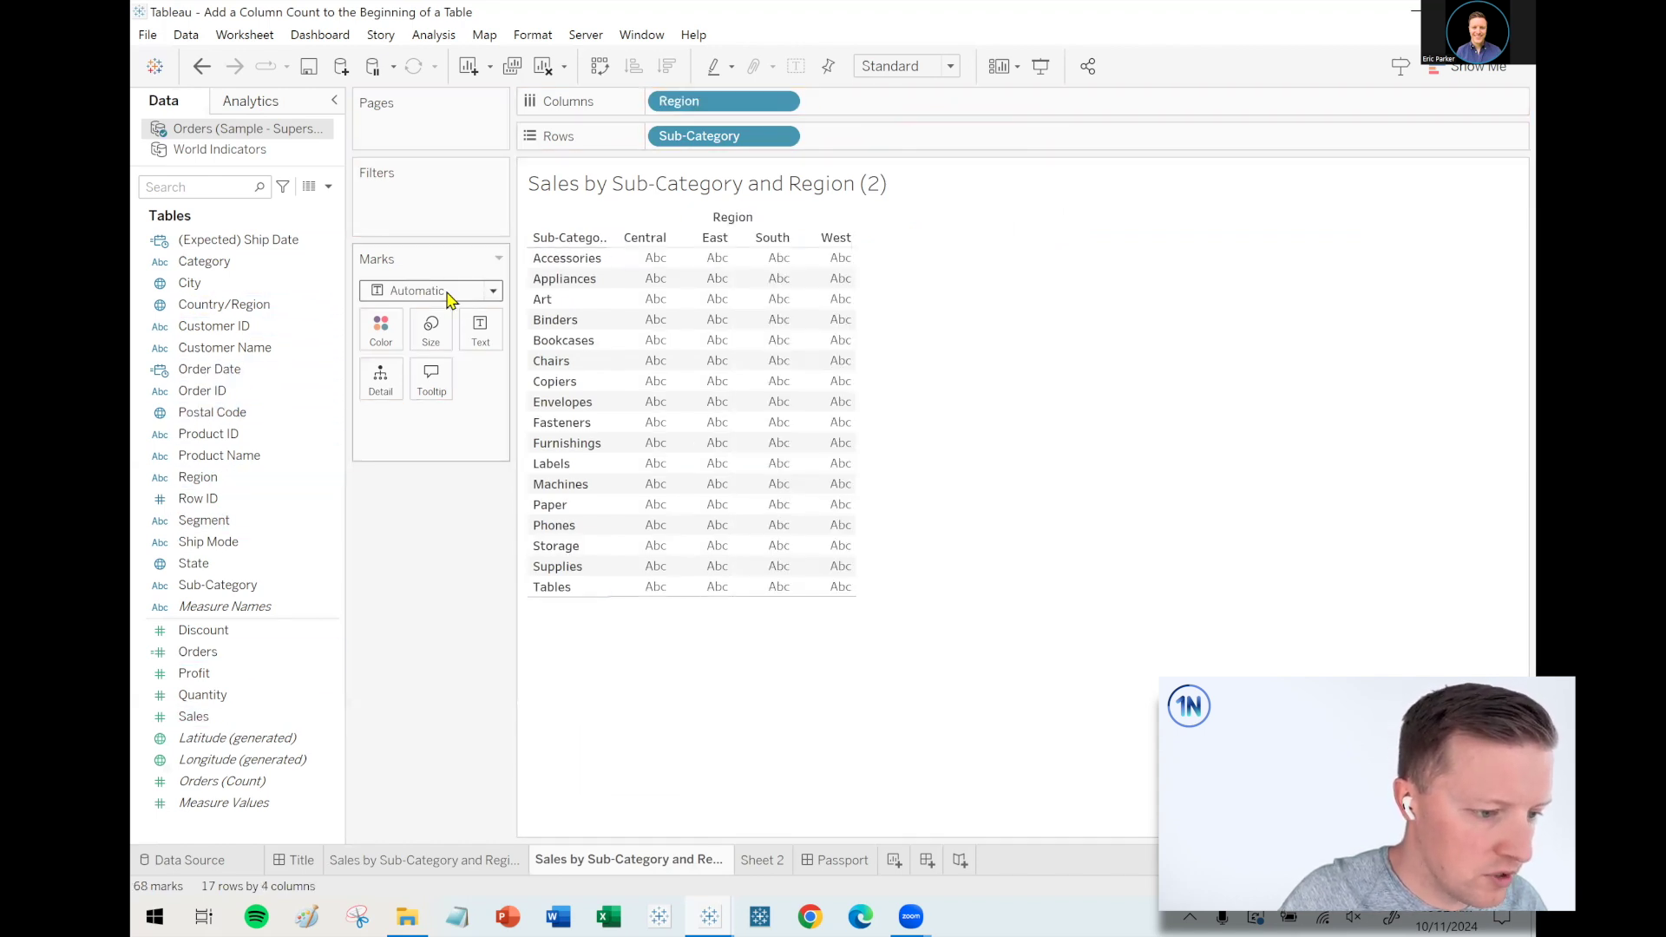
{"action": "left_click_drag", "start_coordinate": [261, 718], "coordinate": [477, 337]}
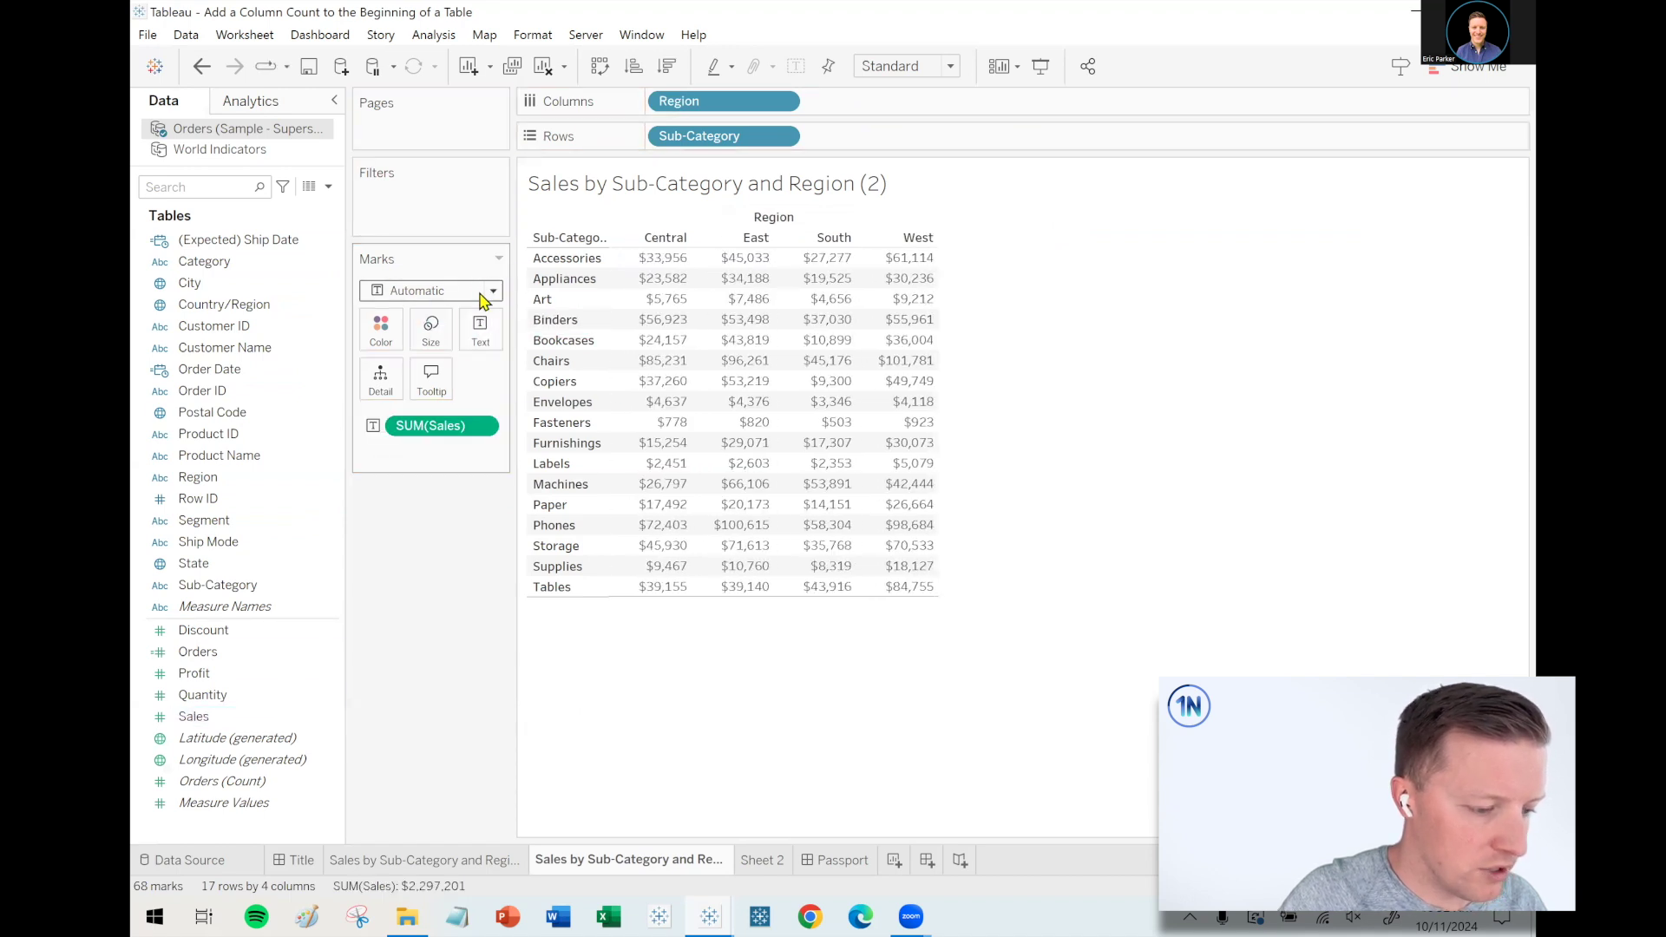
Switch marks to Square, colour them by Sales, and give them a light white border
{"action": "left_click", "coordinate": [483, 295]}
{"action": "left_click", "coordinate": [425, 407]}
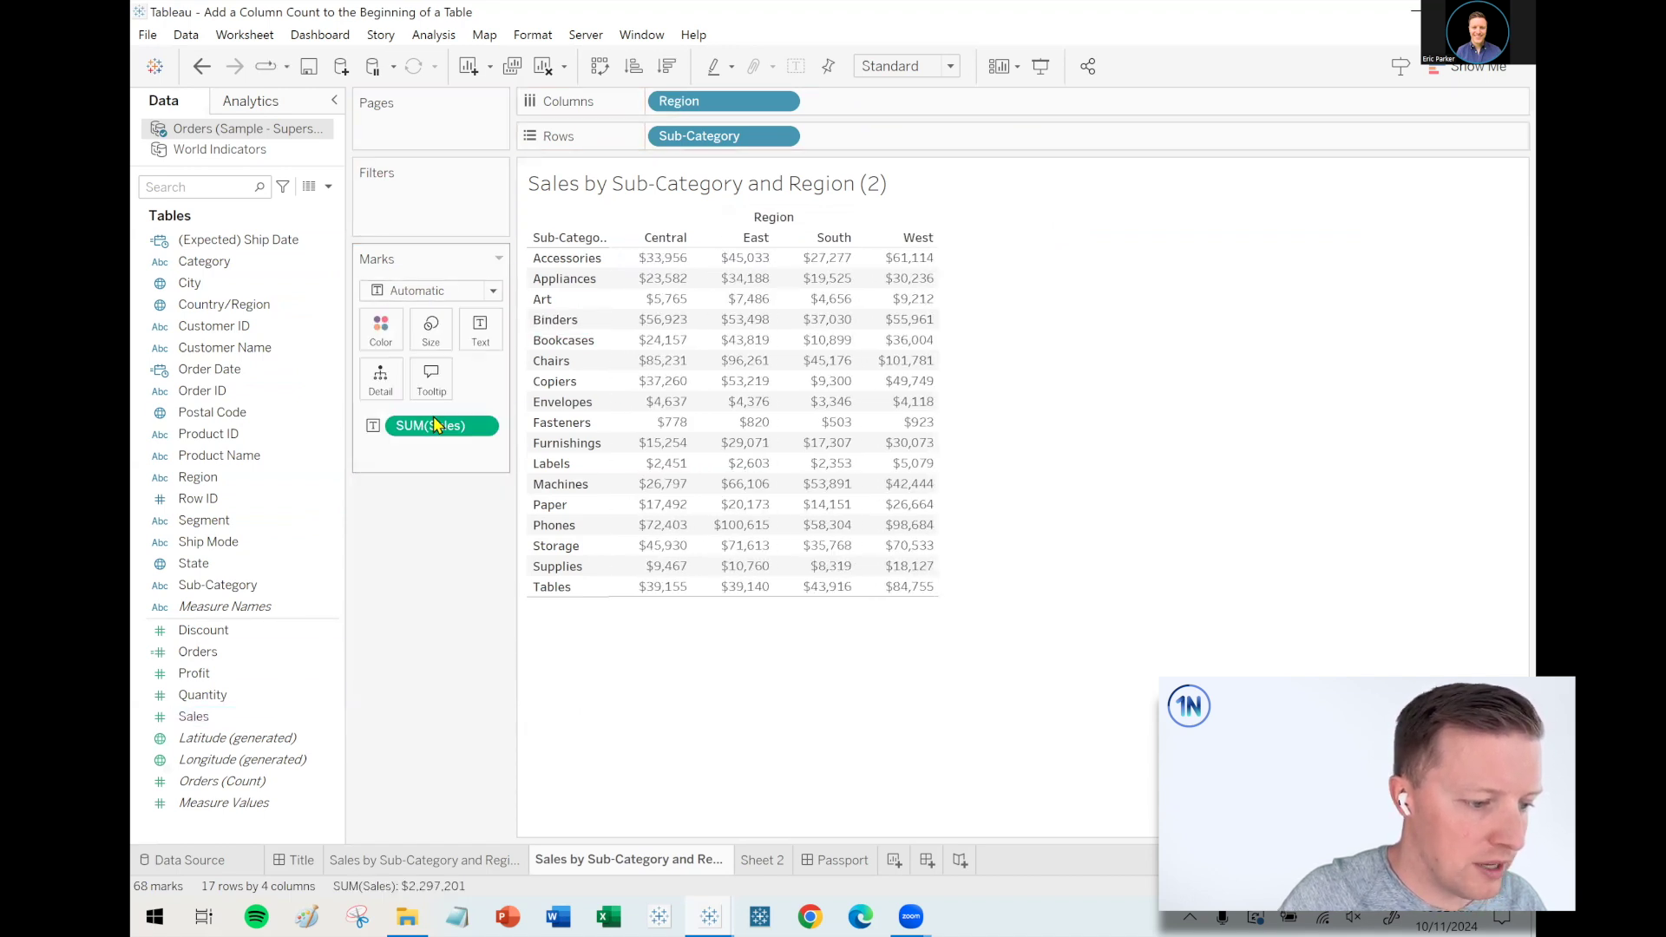
{"action": "left_click", "coordinate": [219, 724]}
{"action": "mouse_move", "coordinate": [218, 733]}
{"action": "left_mouse_down"}
{"action": "mouse_move", "coordinate": [369, 326]}
{"action": "mouse_move", "coordinate": [386, 343]}
{"action": "left_mouse_up"}
{"action": "left_click", "coordinate": [386, 343]}
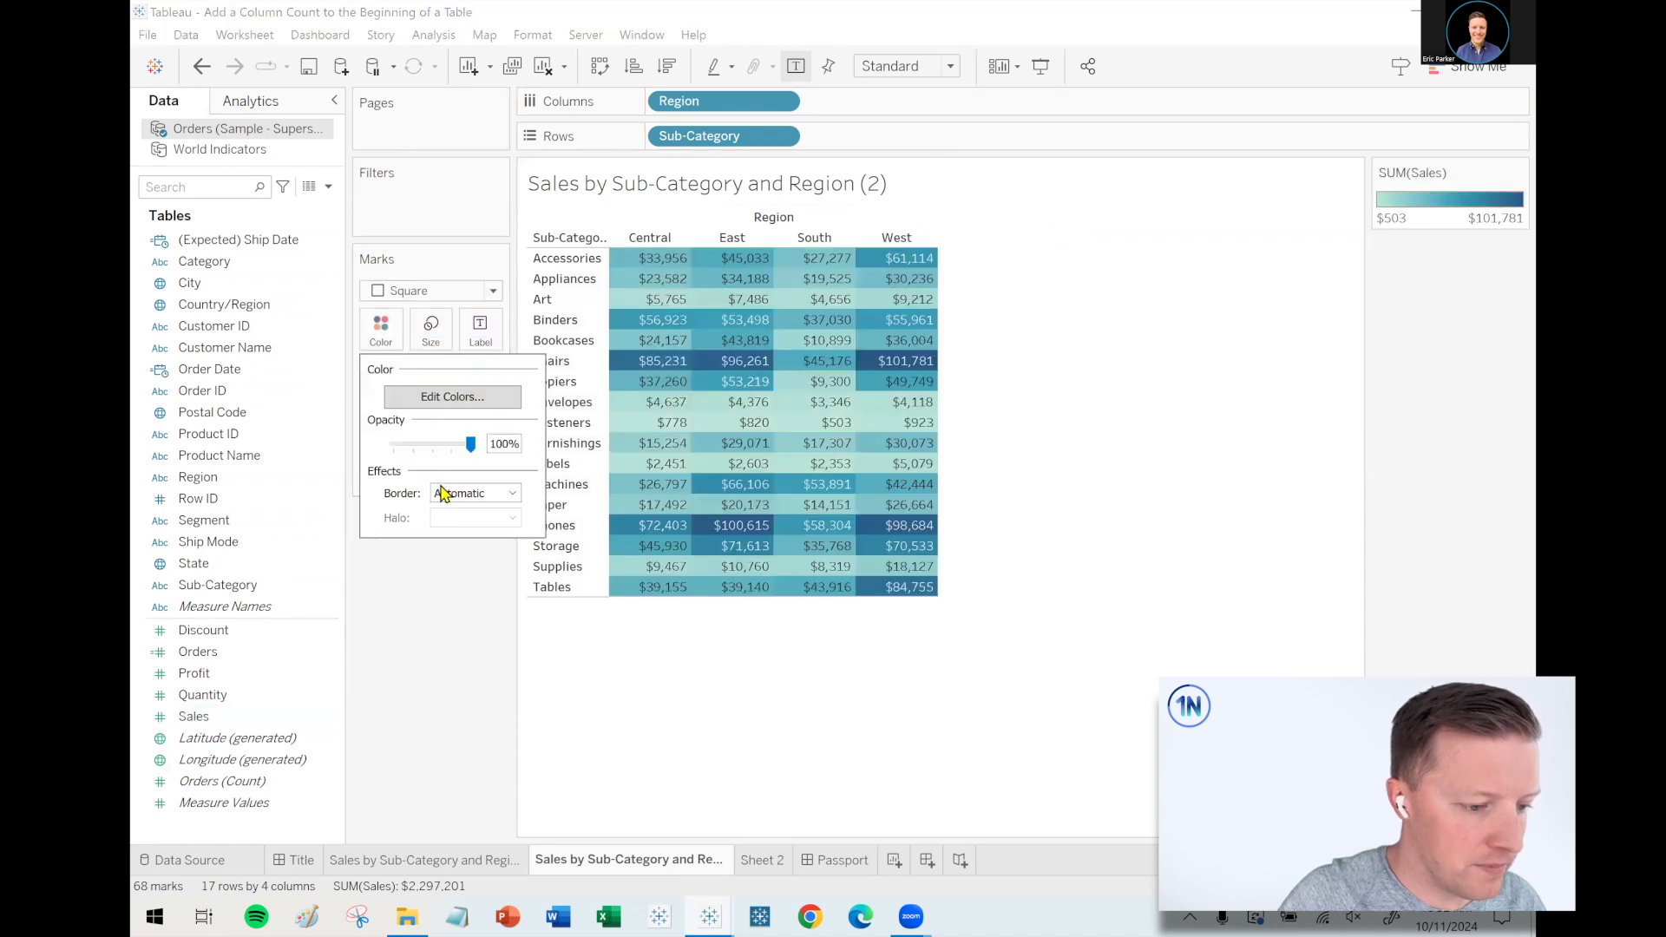
{"action": "left_click", "coordinate": [448, 498]}
{"action": "left_click", "coordinate": [468, 601]}
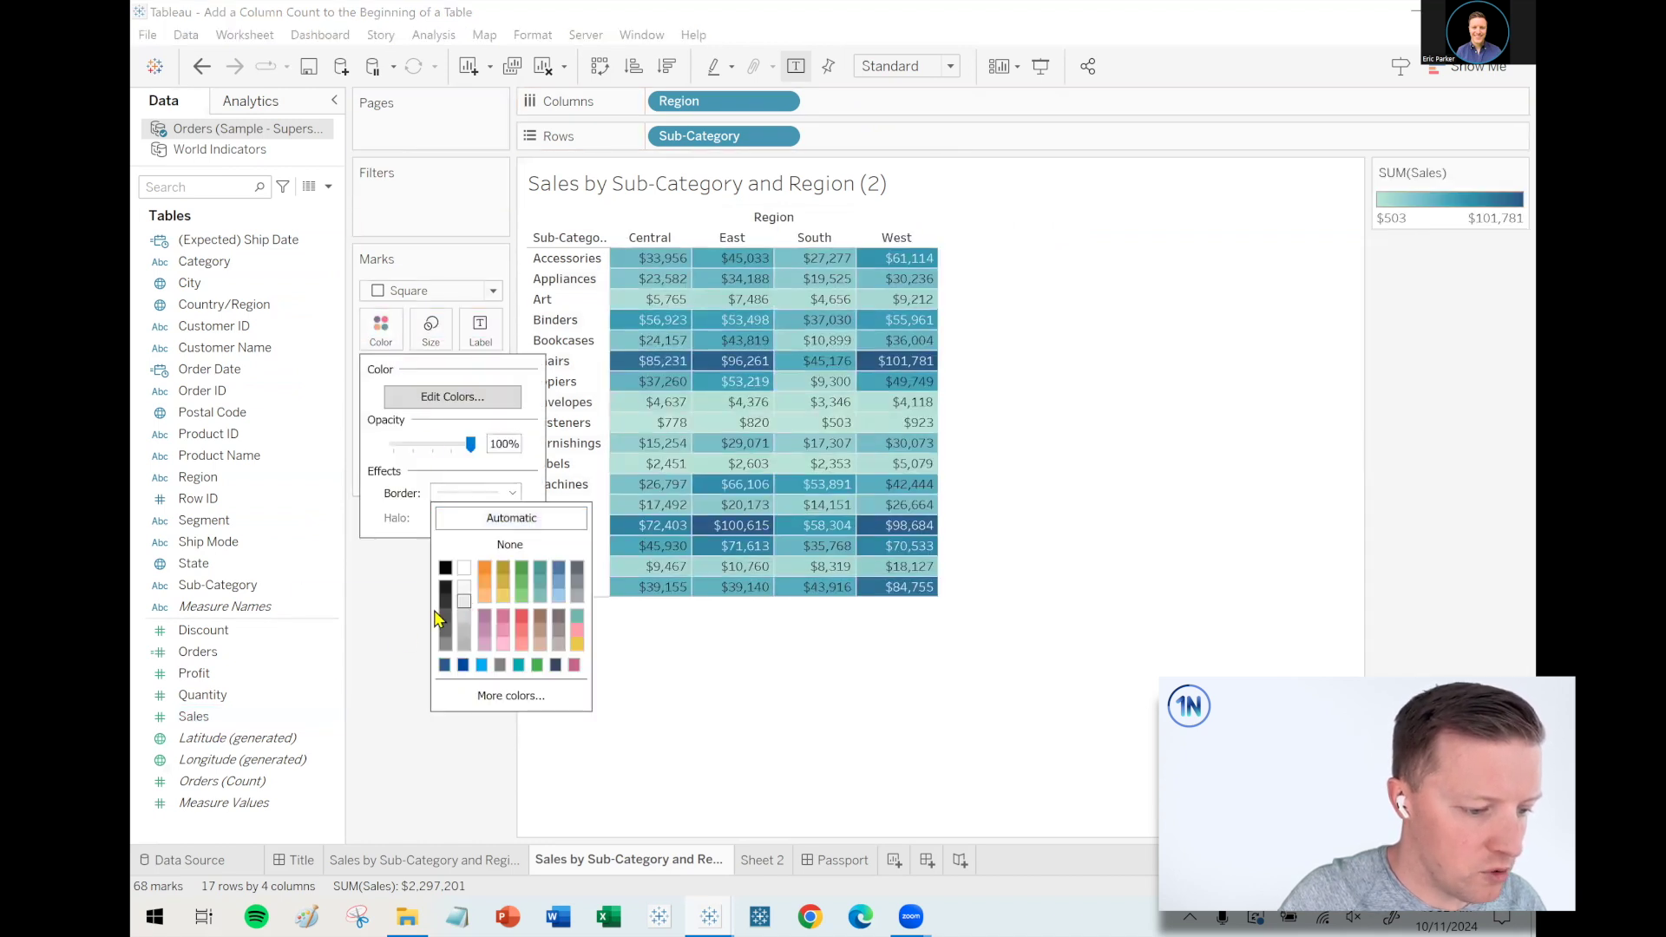
{"action": "left_click", "coordinate": [389, 650]}
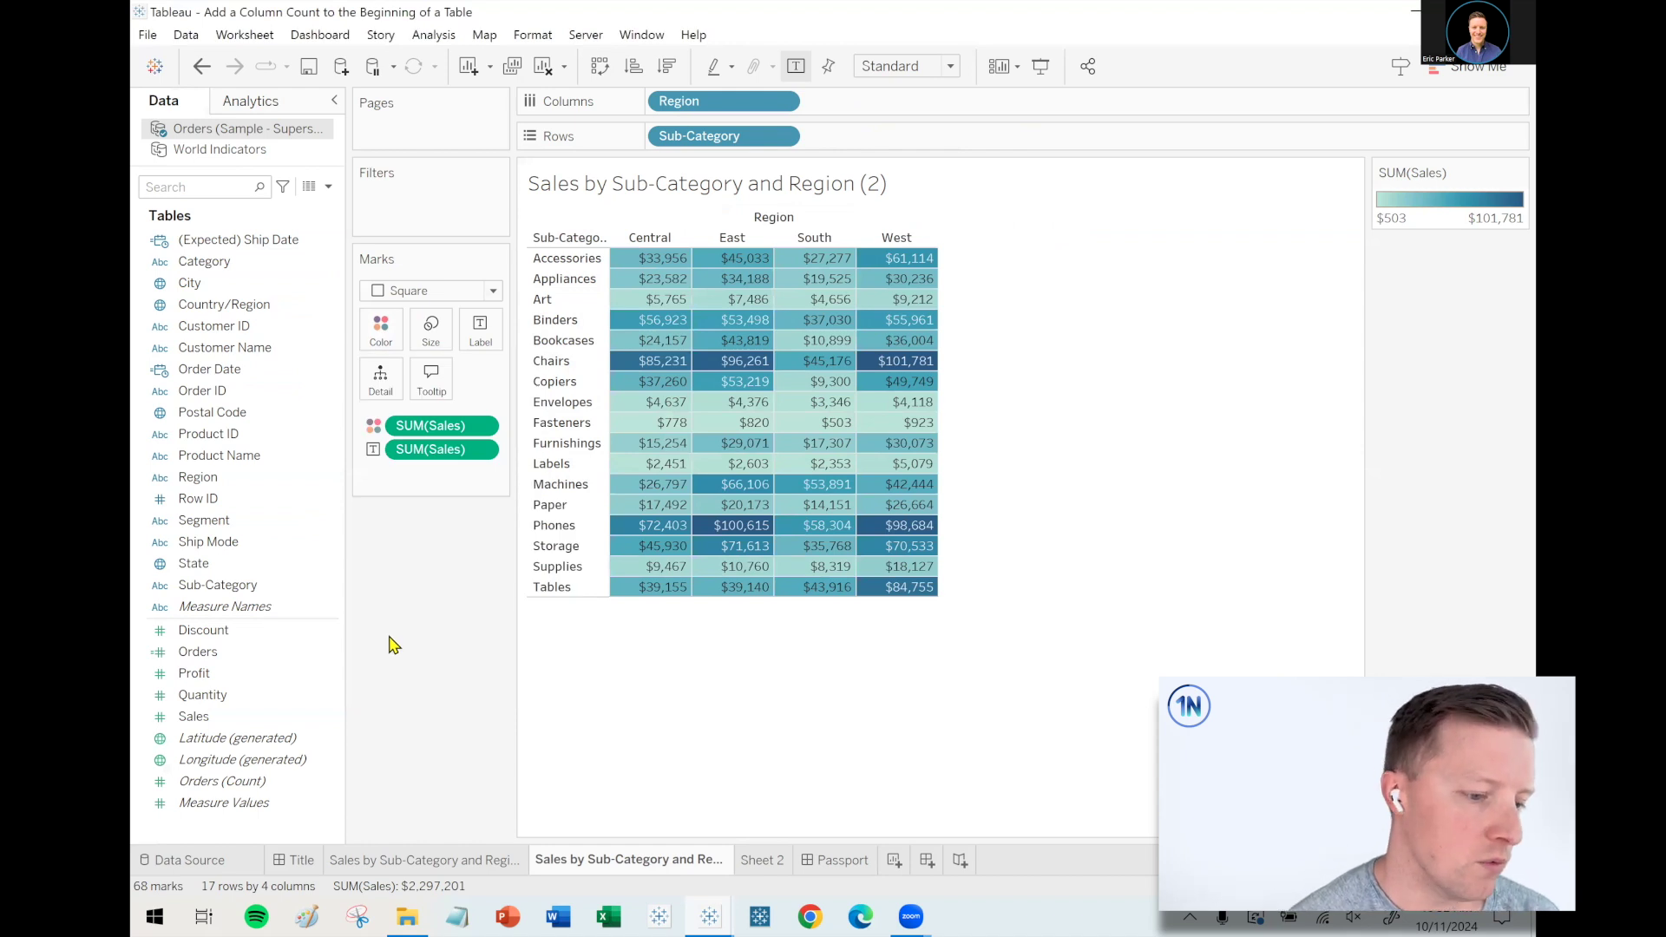
Widen the Sub-Category column and add CNTD(Order ID) to Rows after Sub-Category
{"action": "left_click_drag", "start_coordinate": [609, 442], "coordinate": [768, 444]}
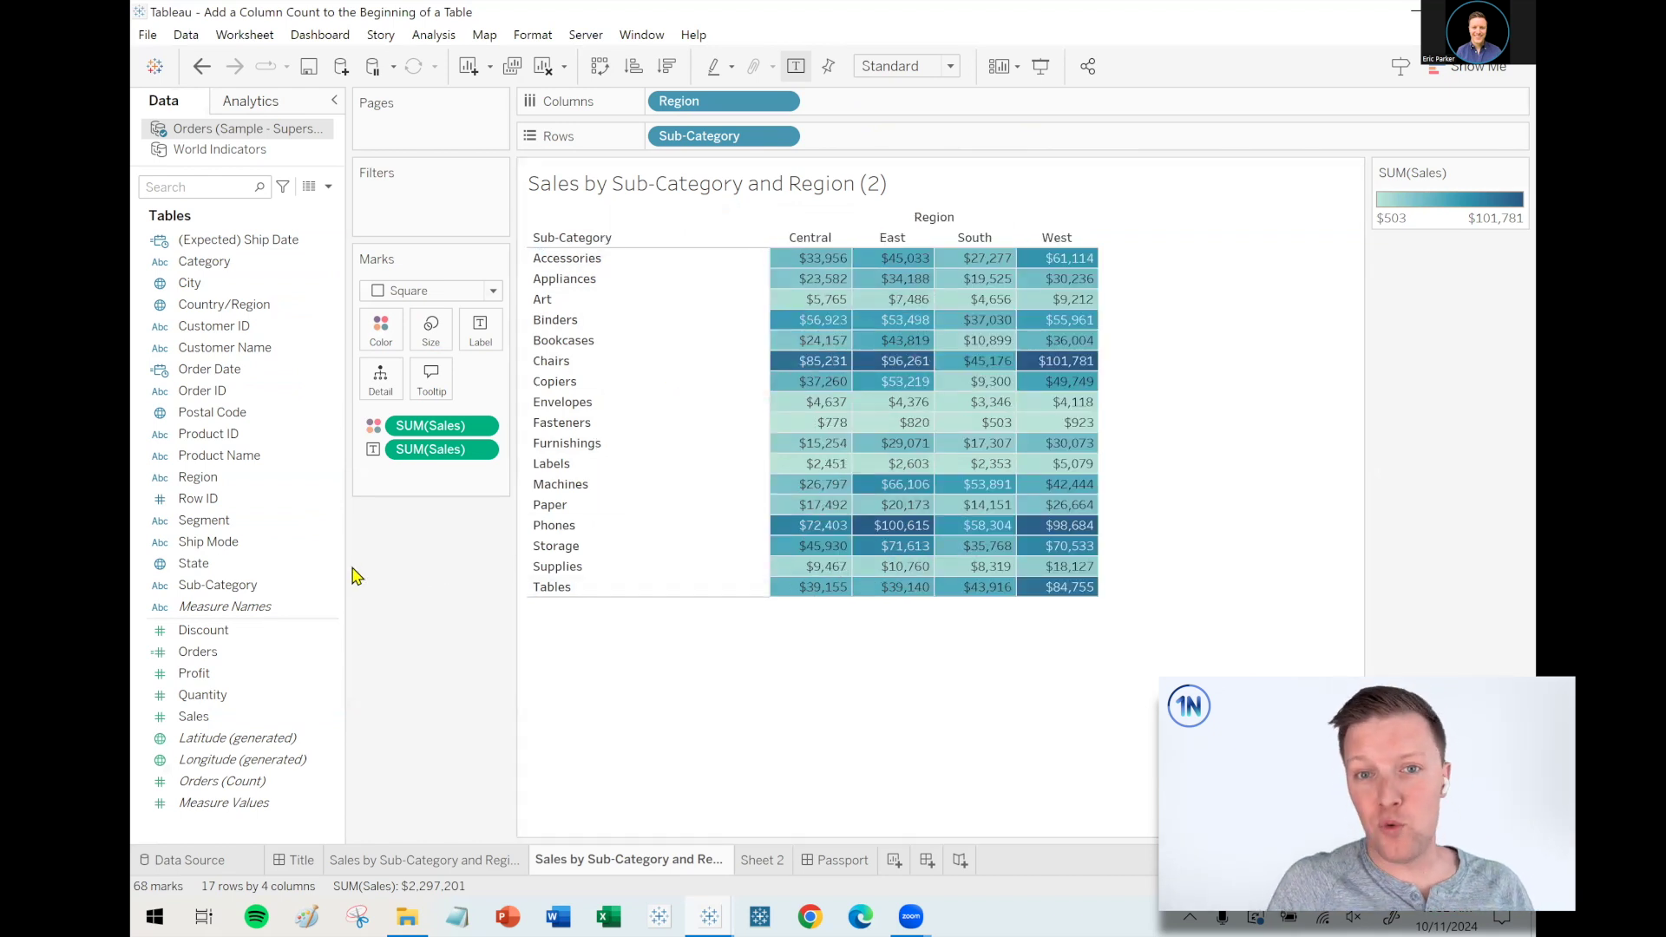
{"action": "left_click", "coordinate": [249, 393]}
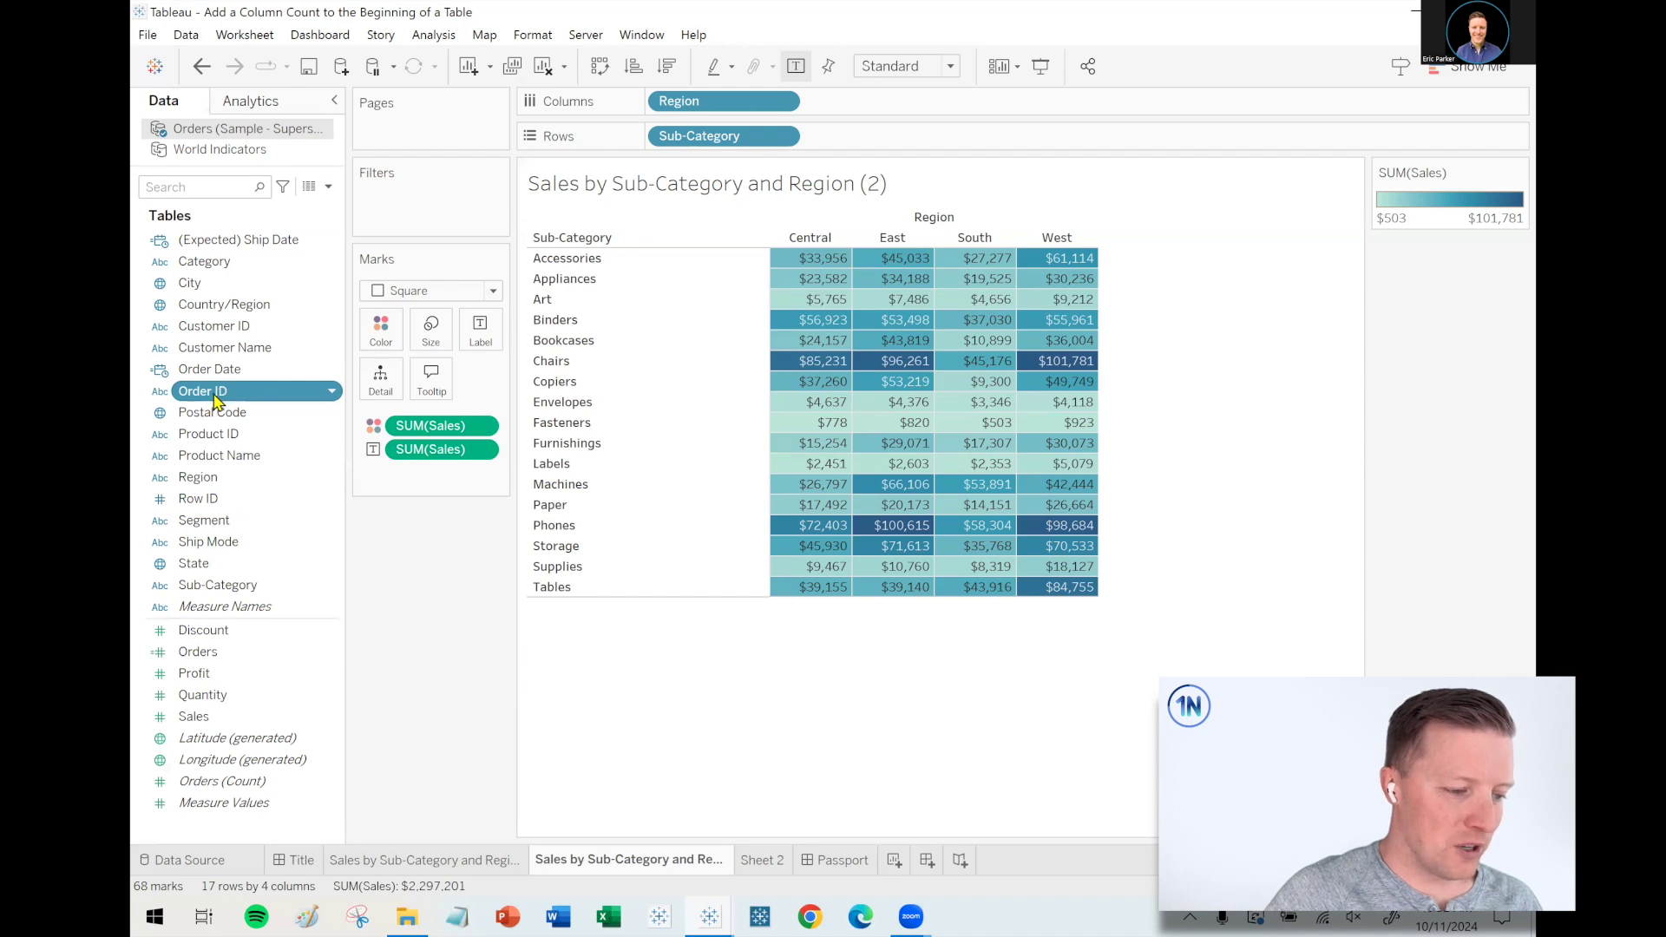
{"action": "left_click_drag", "start_coordinate": [215, 399], "coordinate": [969, 151]}
{"action": "left_click", "coordinate": [781, 480]}
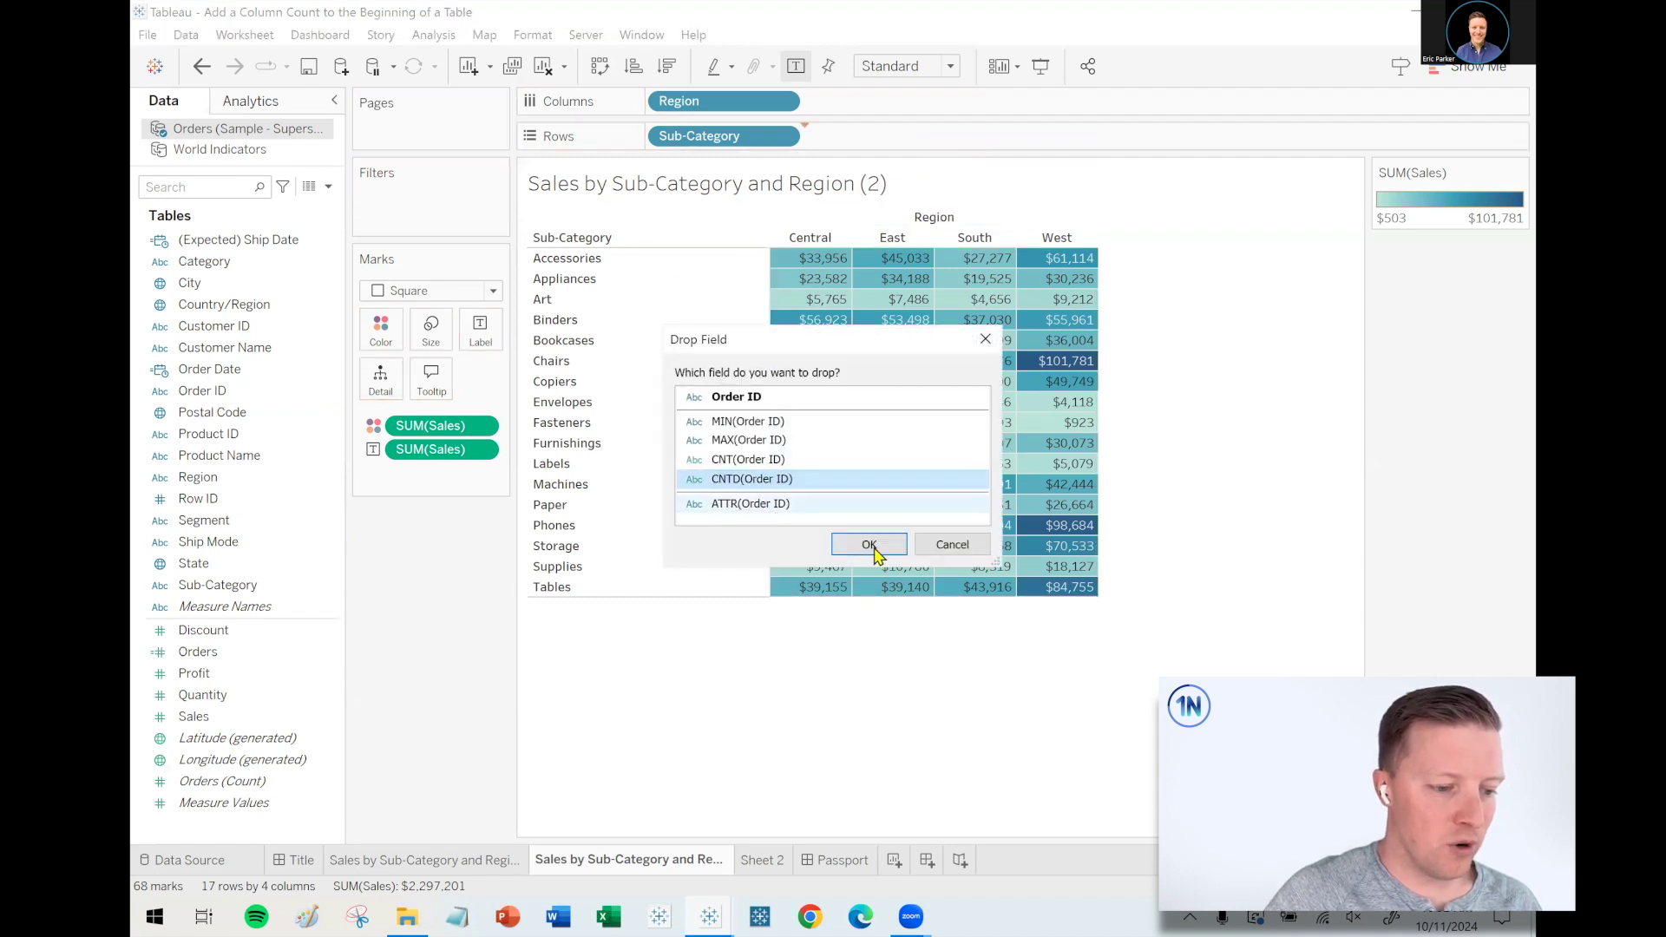
{"action": "left_click", "coordinate": [868, 545]}
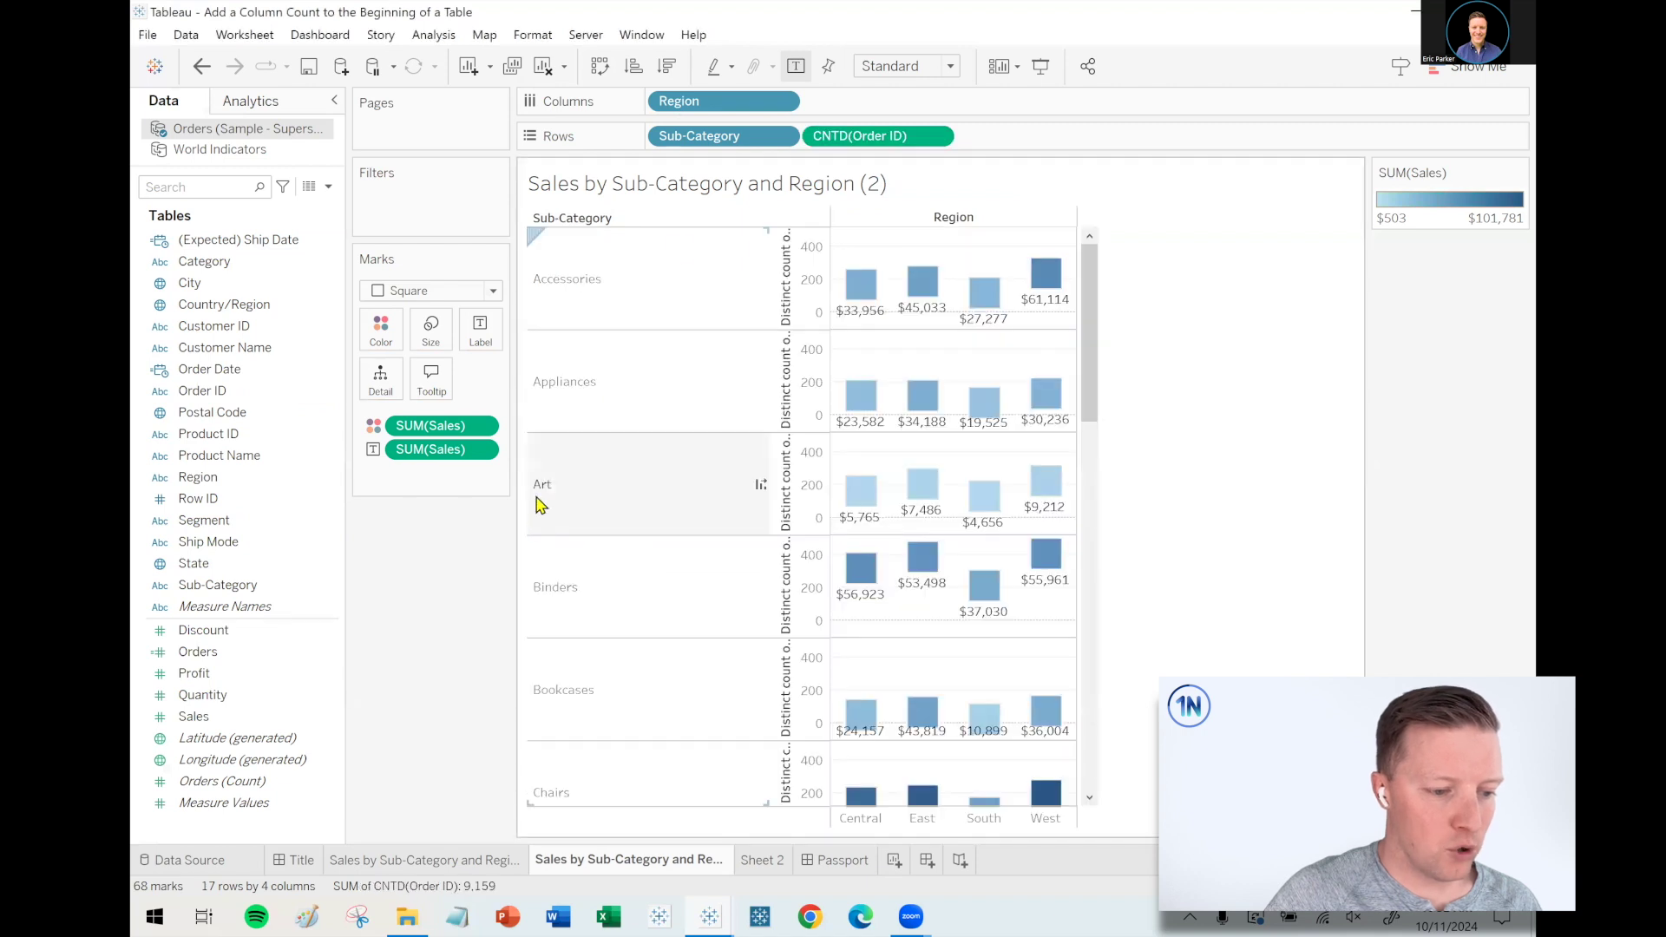
Review the CNTD(Order ID) pill options, noting it is continuous and drawn as an axis
{"action": "mouse_move", "coordinate": [926, 296]}
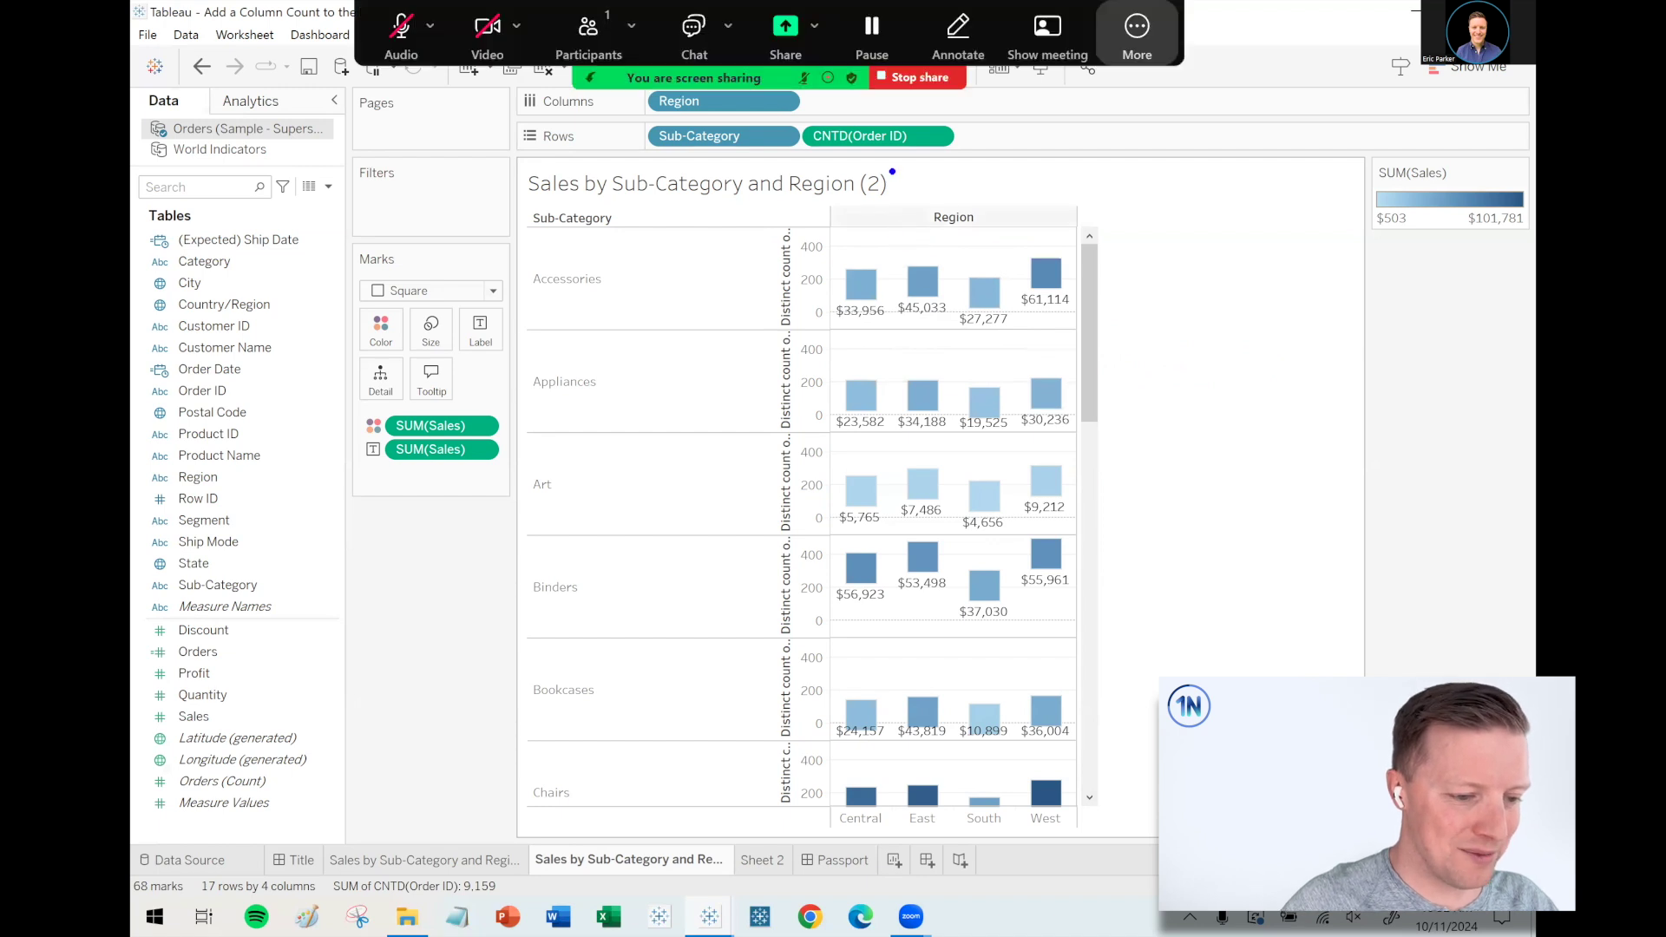
{"action": "left_click_drag", "start_coordinate": [944, 245], "coordinate": [894, 158]}
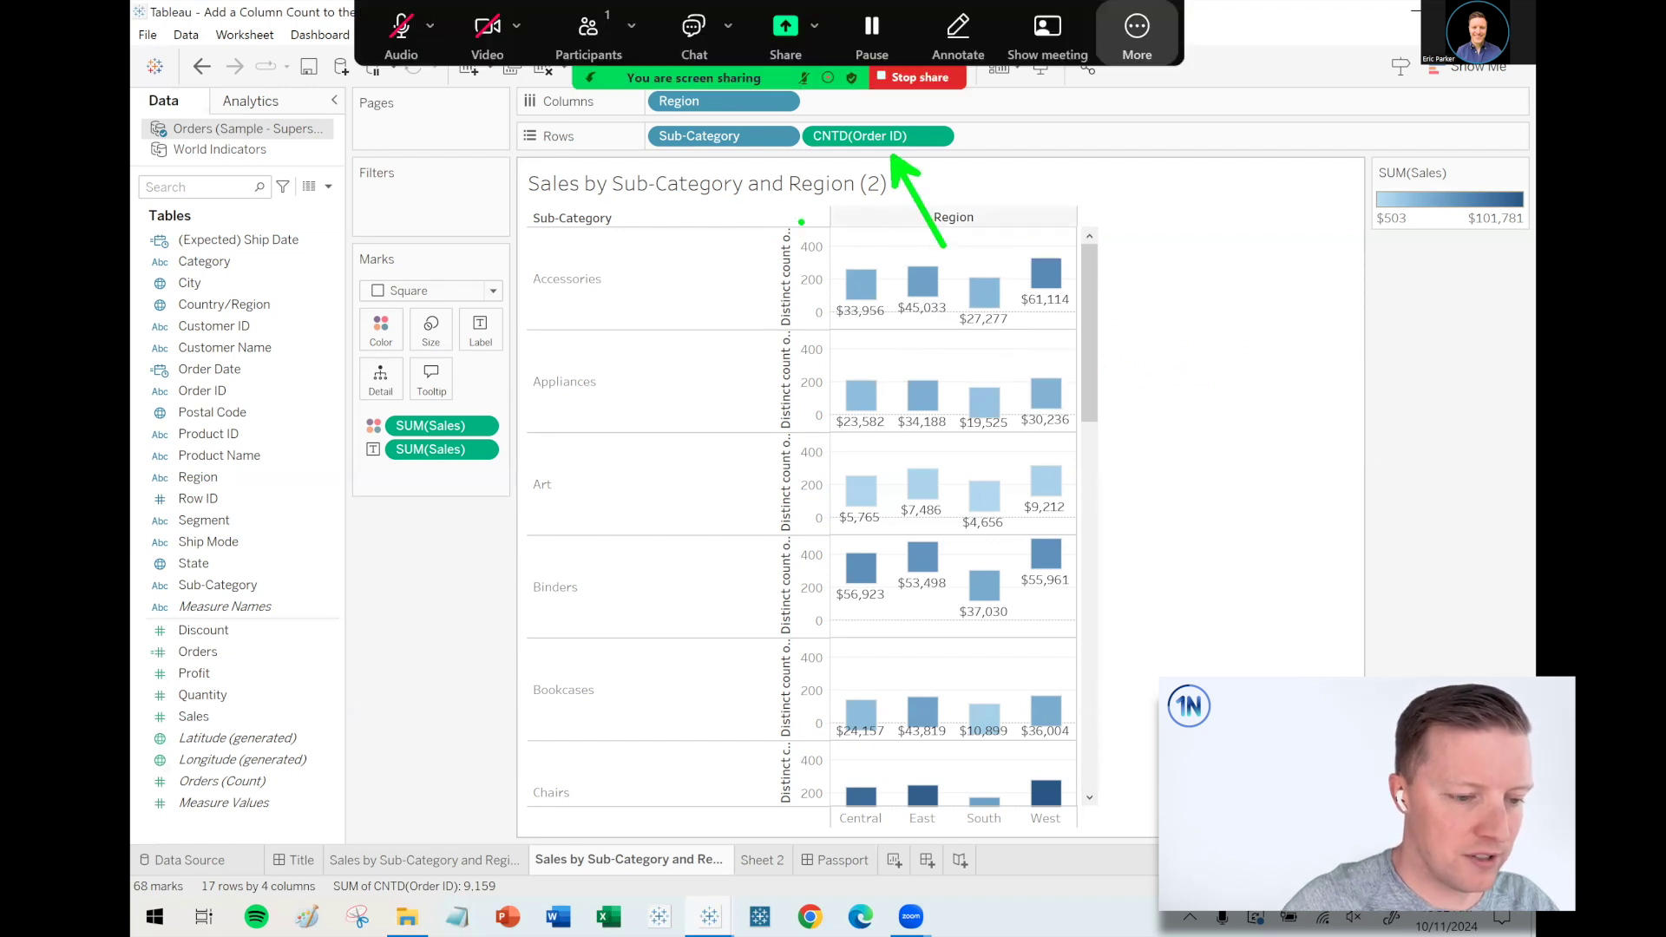
{"action": "mouse_move", "coordinate": [801, 222]}
{"action": "left_mouse_down"}
{"action": "mouse_move", "coordinate": [841, 329]}
{"action": "mouse_move", "coordinate": [784, 347]}
{"action": "left_mouse_up"}
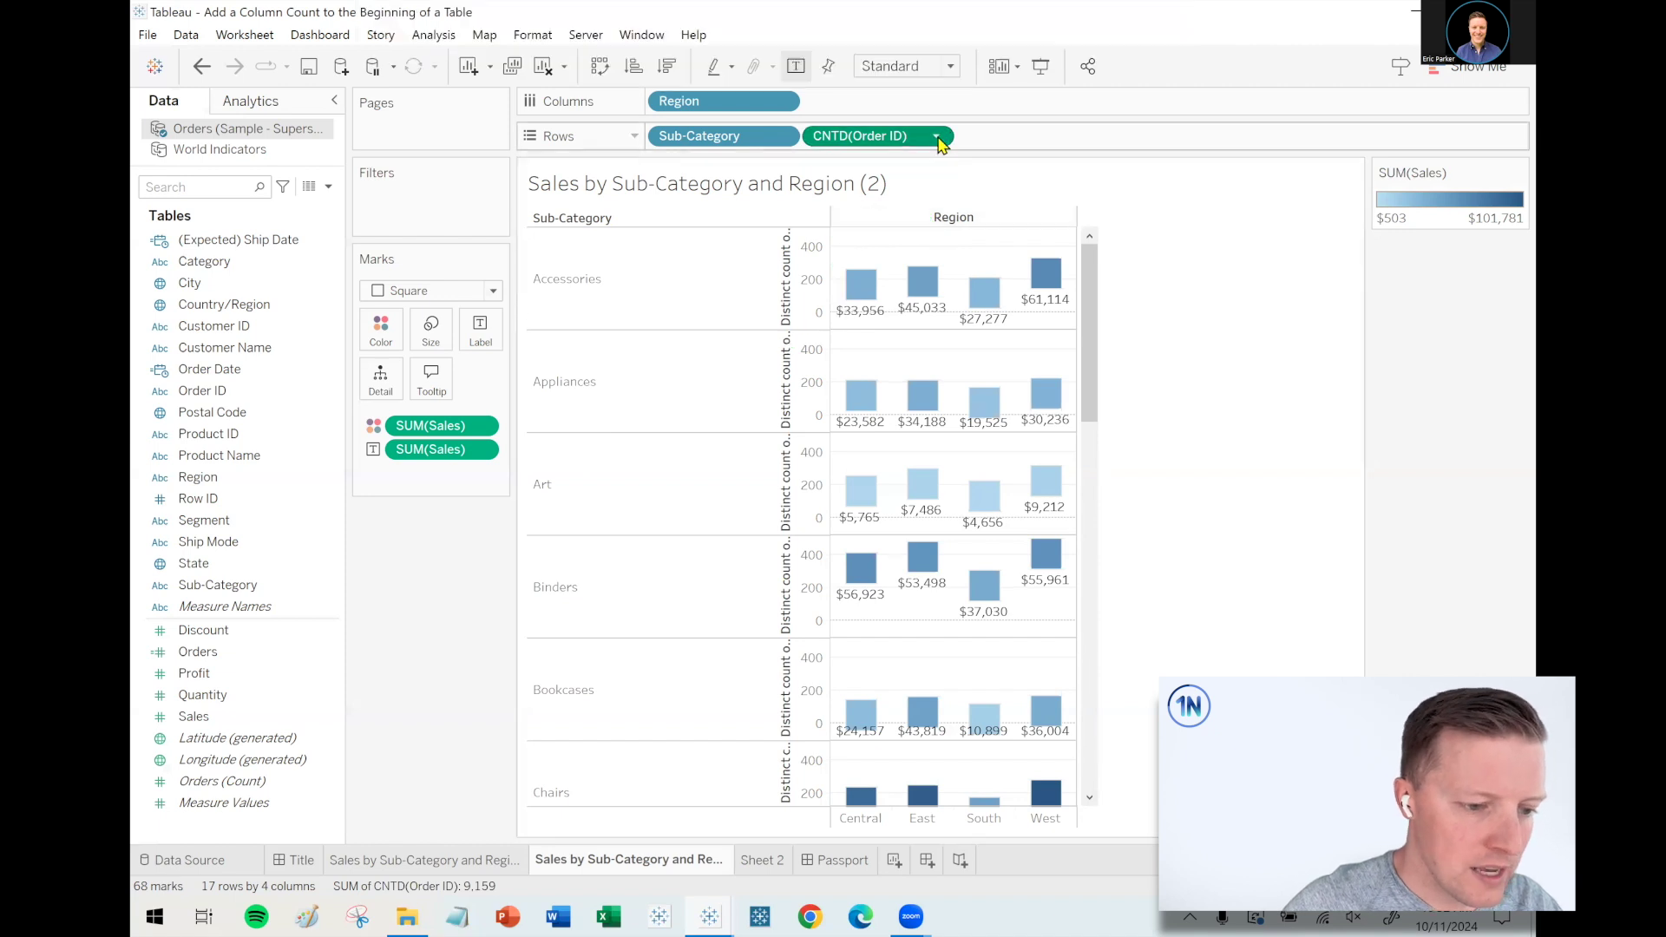
{"action": "left_click", "coordinate": [937, 138]}
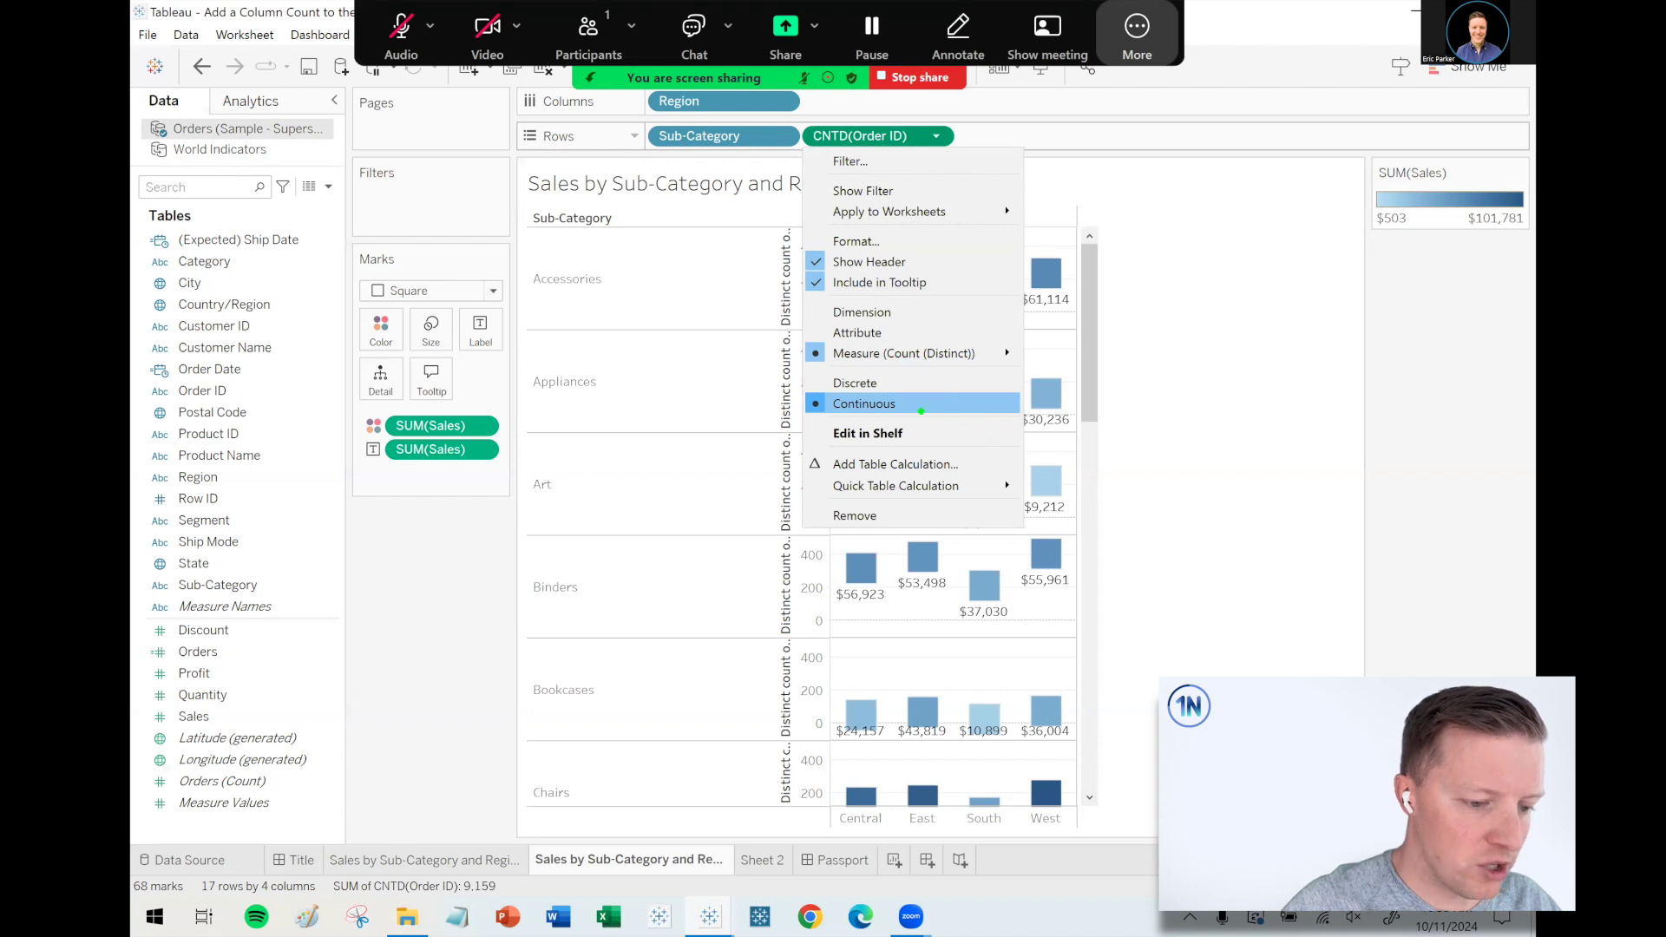
{"action": "left_click_drag", "start_coordinate": [925, 405], "coordinate": [1048, 463]}
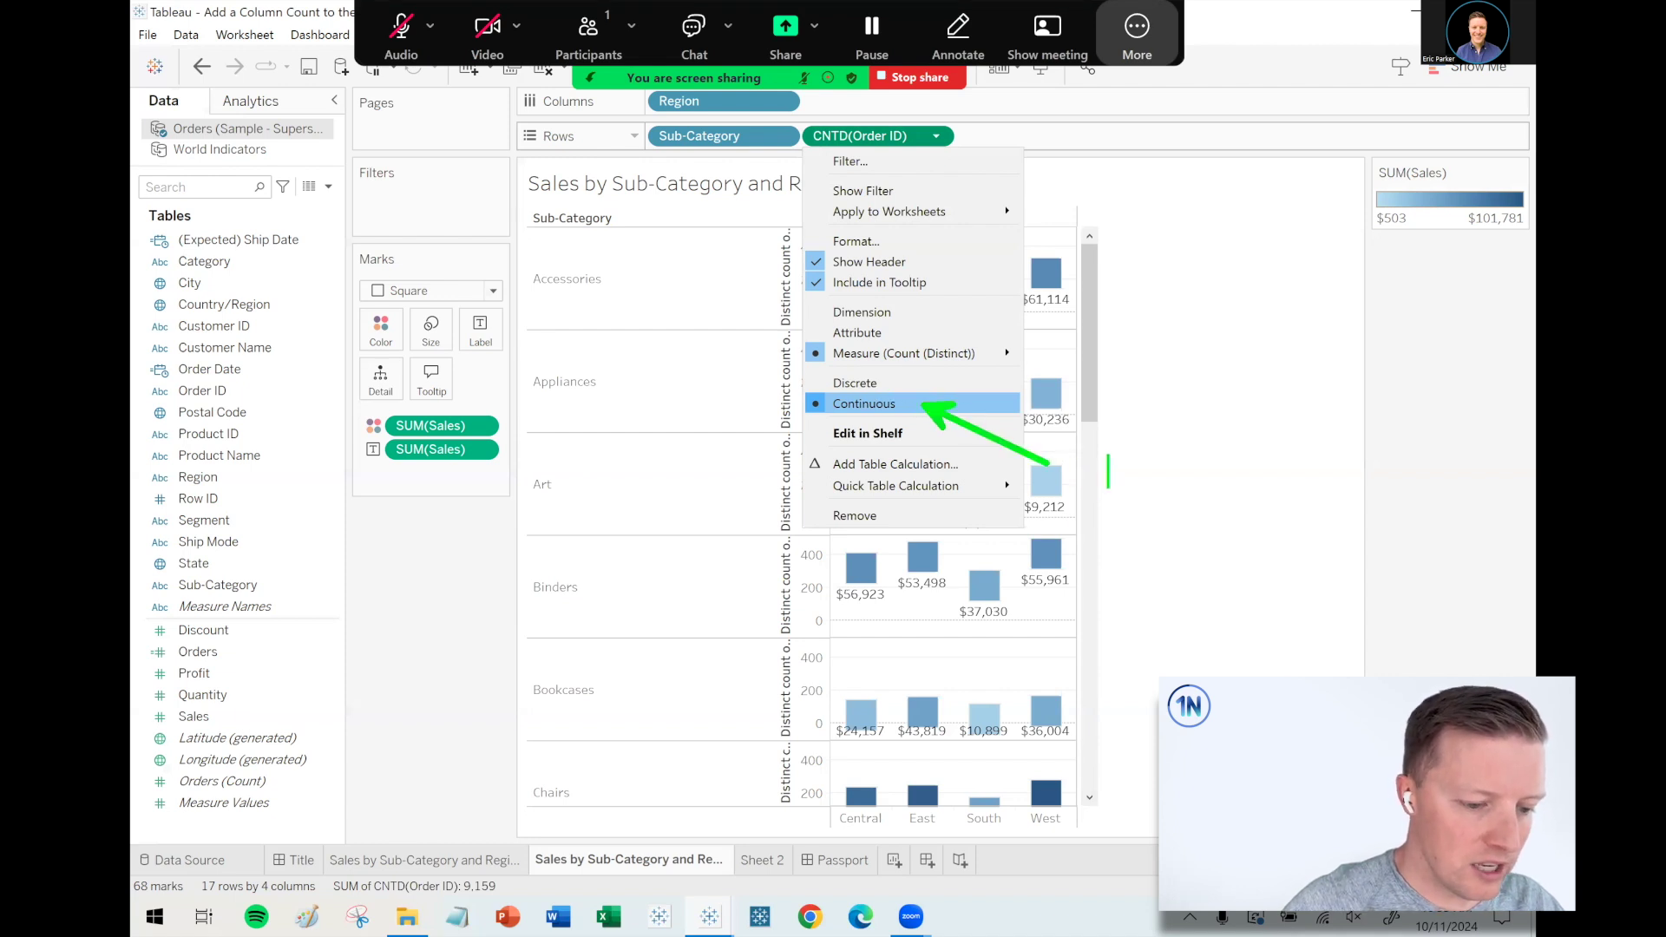
{"action": "type", "text": "Axis"}
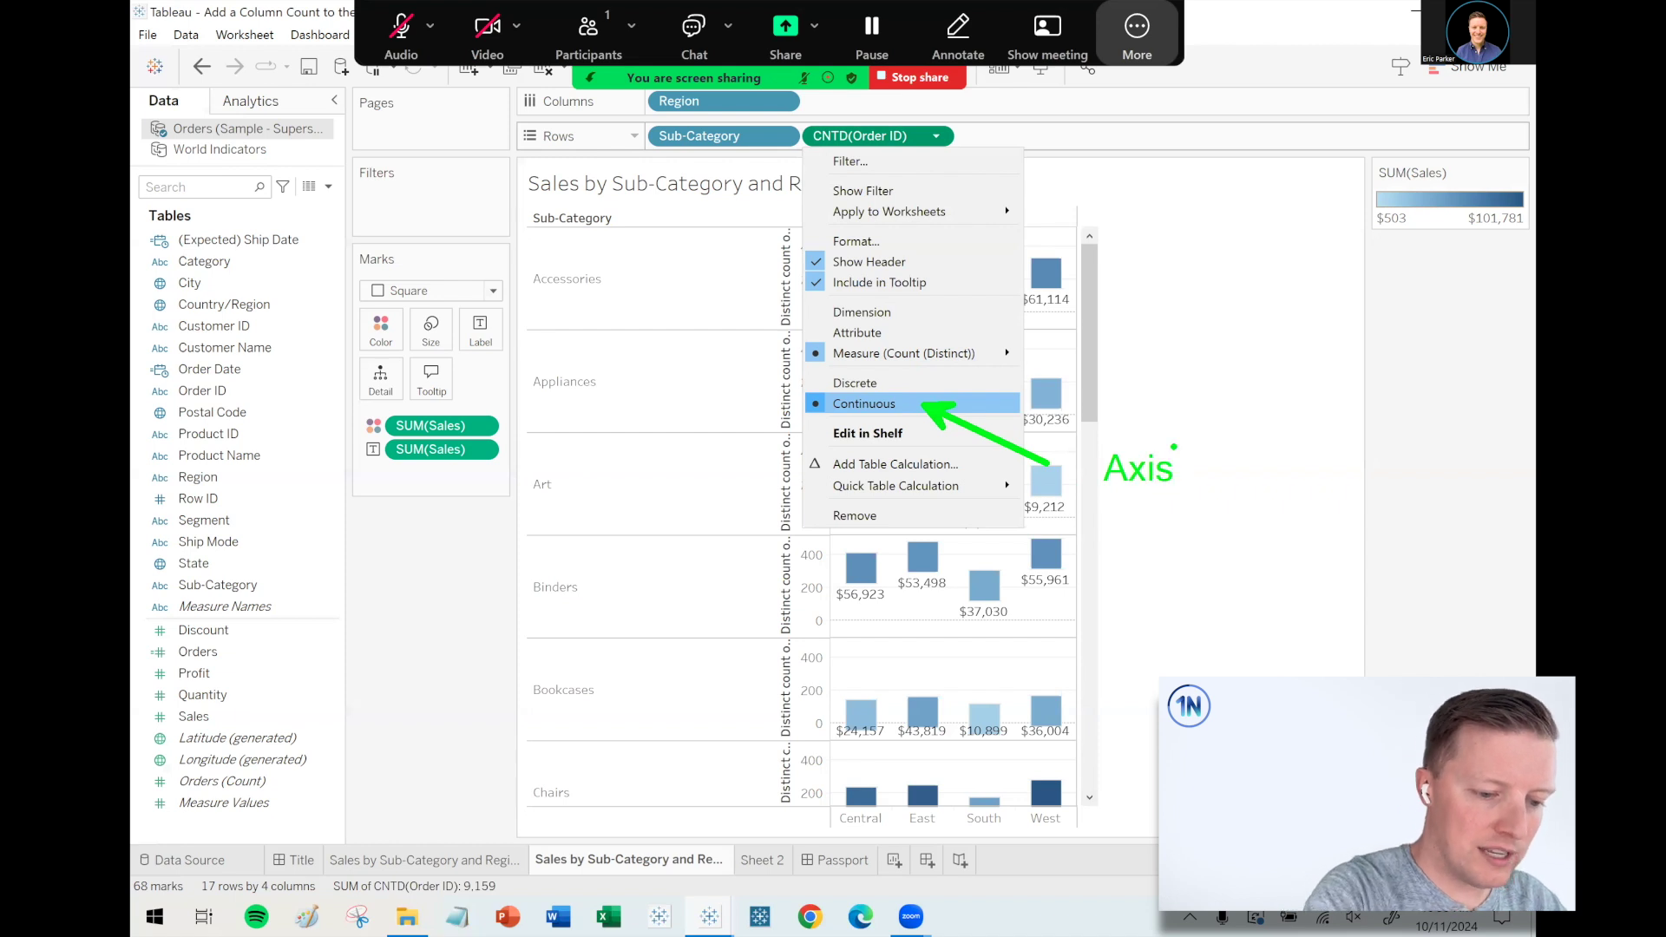
{"action": "left_click_drag", "start_coordinate": [907, 379], "coordinate": [1147, 335]}
{"action": "type", "text": "Label"}
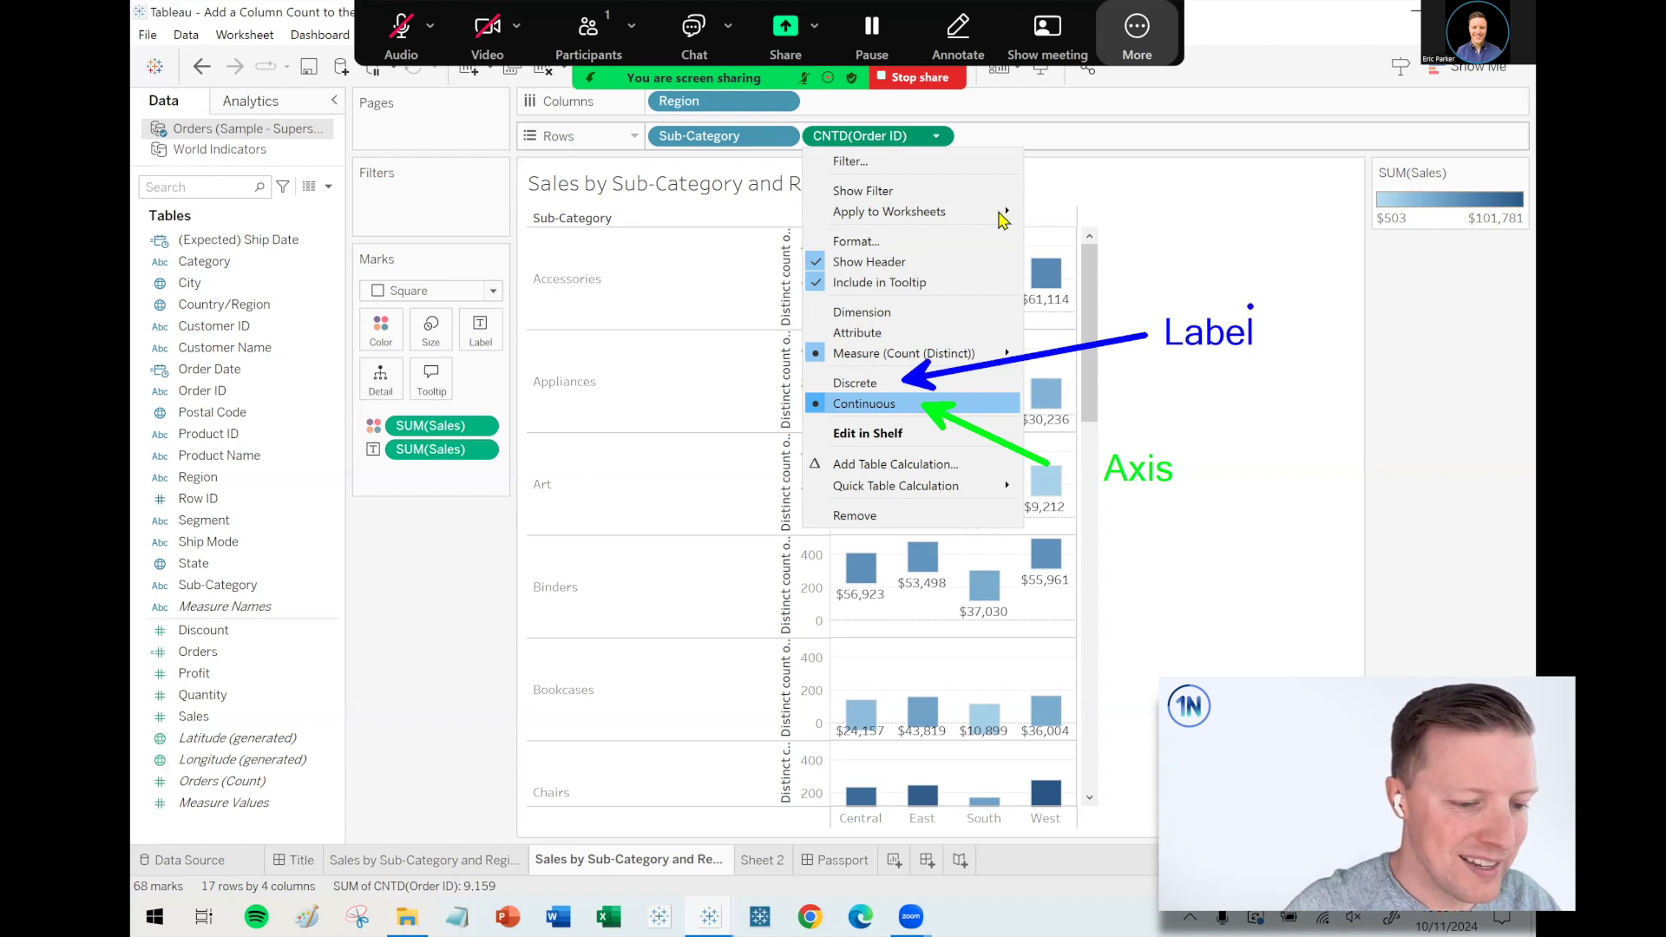
{"action": "key", "text": "Escape"}
{"action": "left_click", "coordinate": [936, 136]}
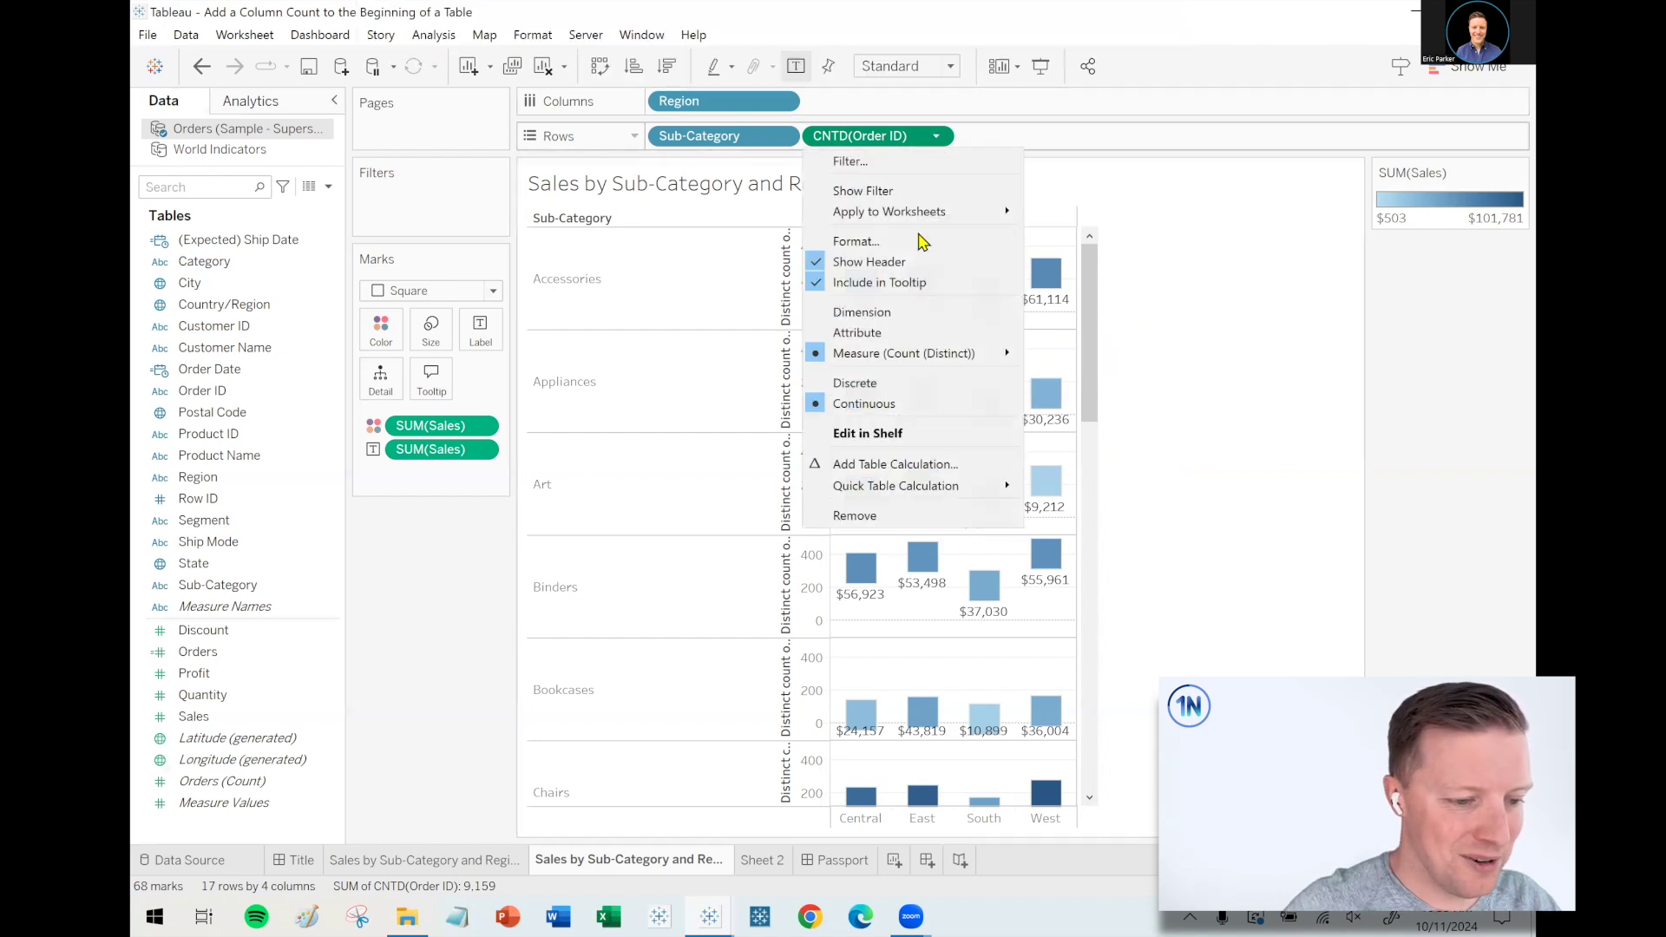
Make CNTD(Order ID) discrete and narrow the Sub-Category column
{"action": "left_click", "coordinate": [902, 382]}
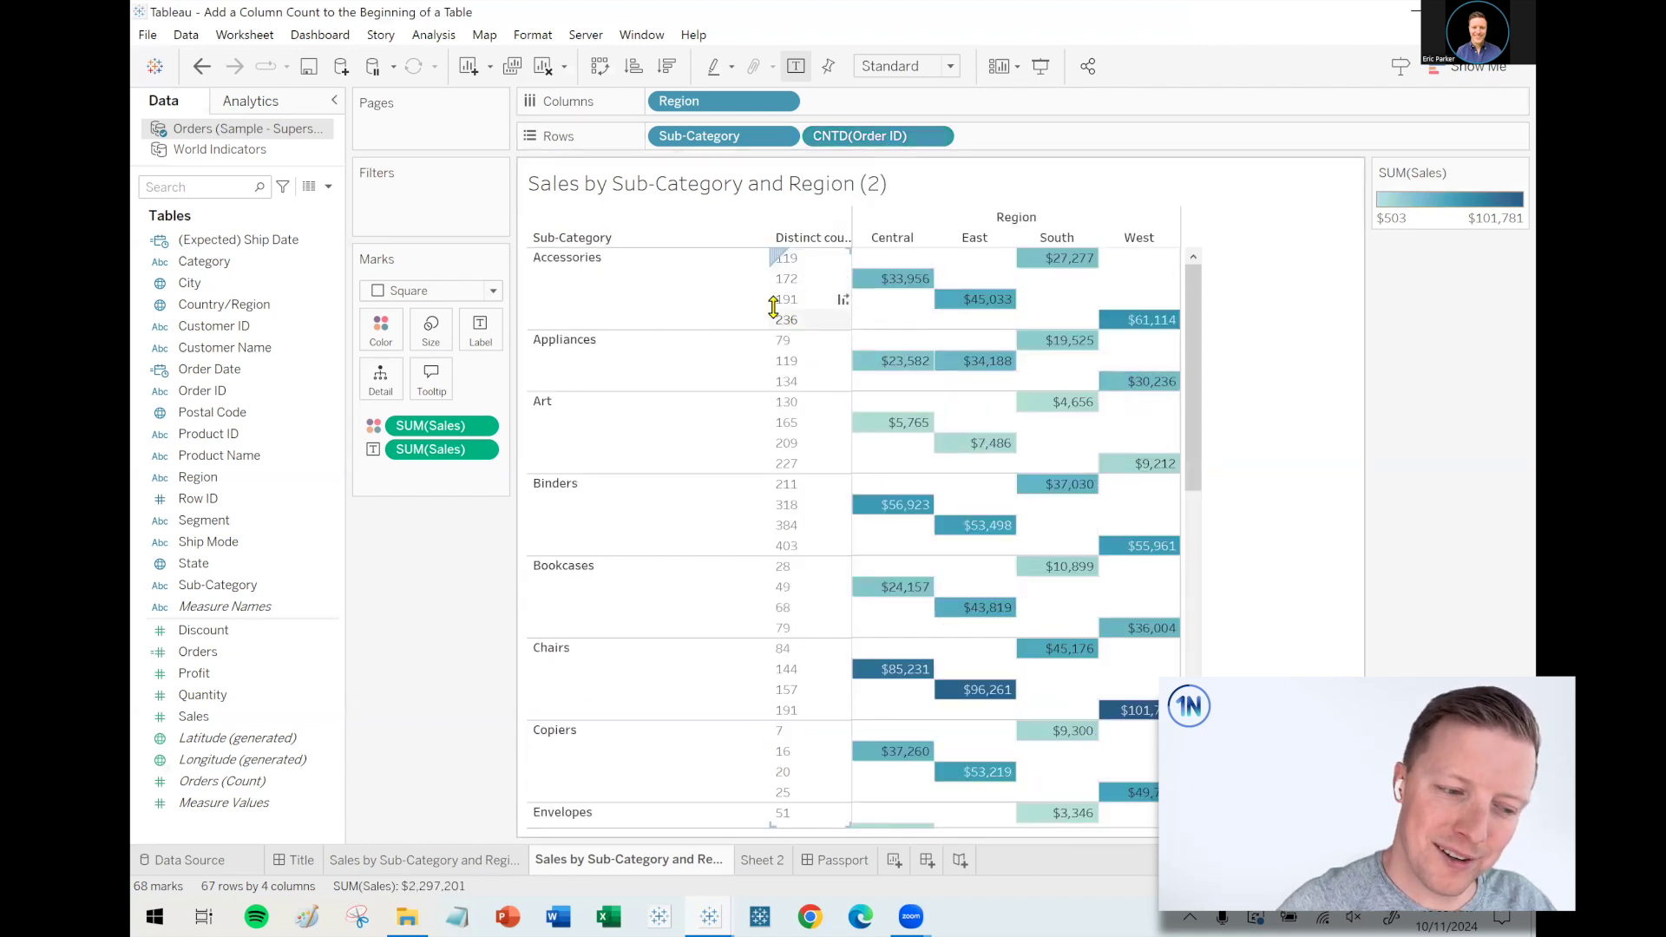
{"action": "left_click_drag", "start_coordinate": [770, 310], "coordinate": [653, 310]}
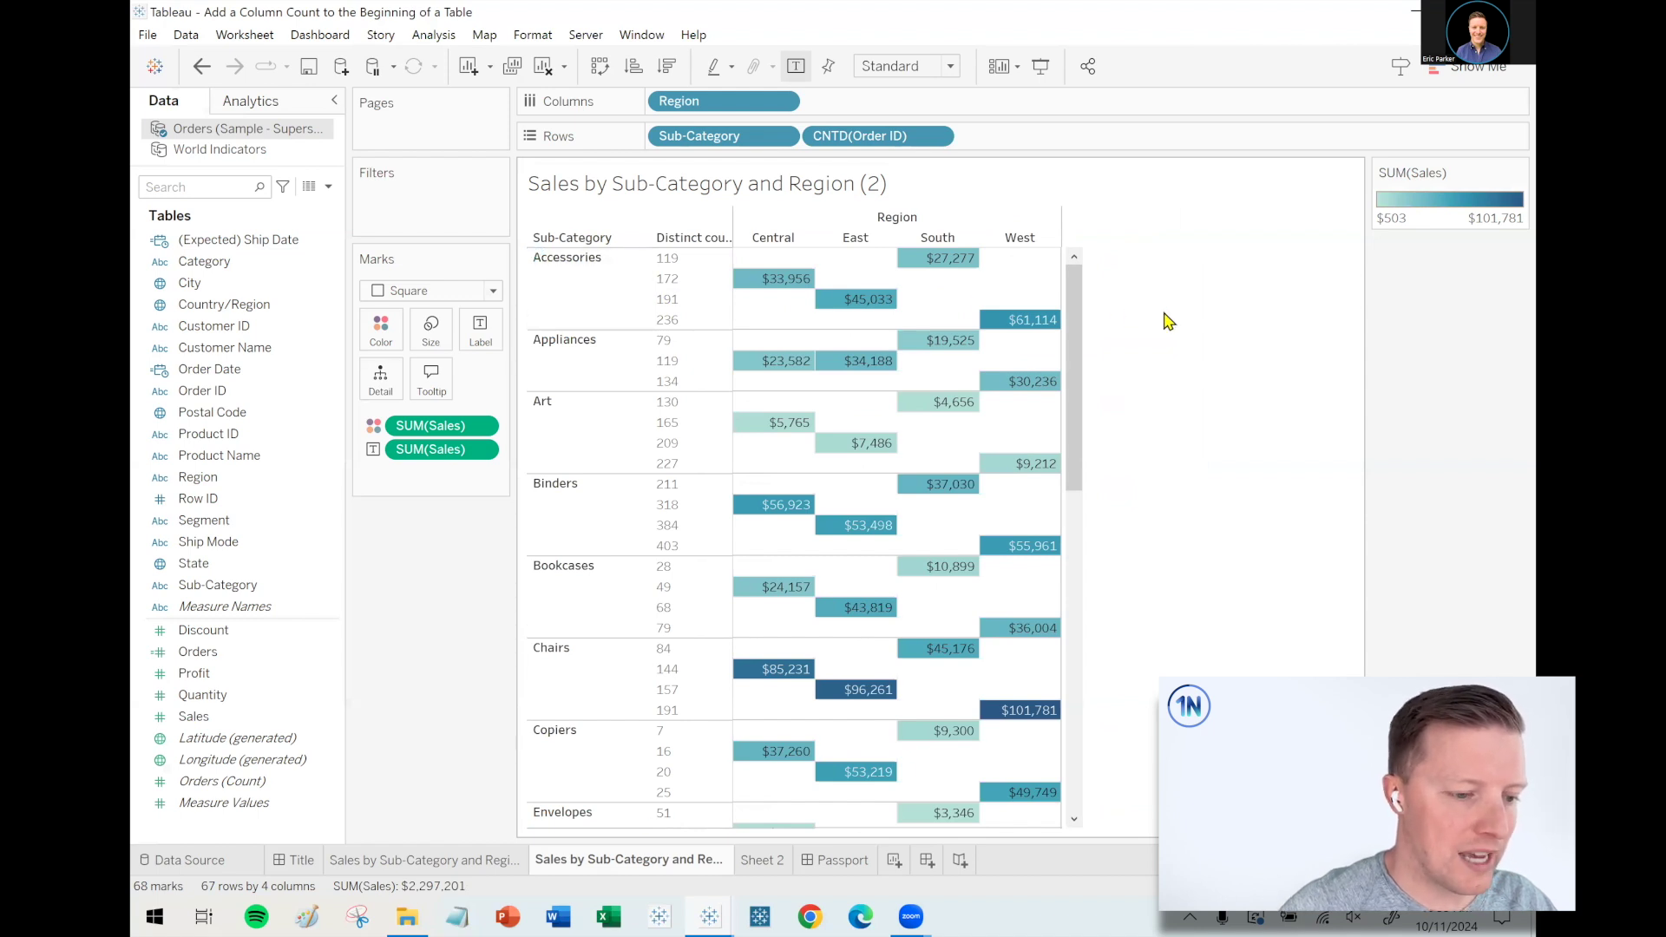
{"action": "left_click_drag", "start_coordinate": [814, 149], "coordinate": [926, 160]}
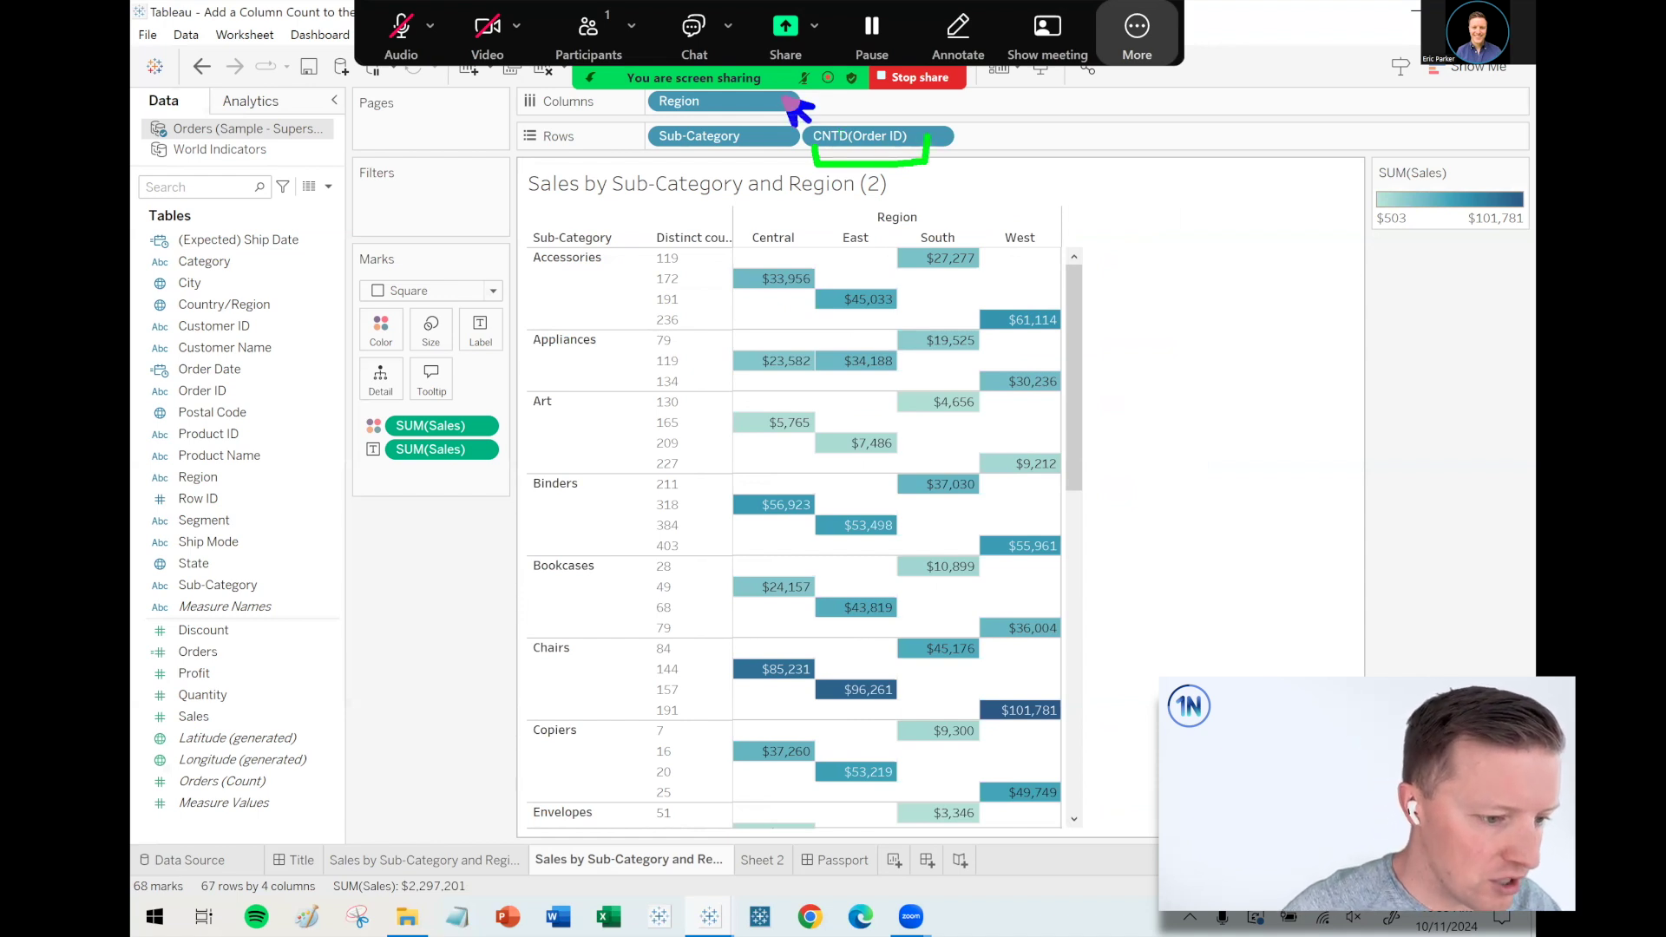
{"action": "left_click", "coordinate": [783, 153]}
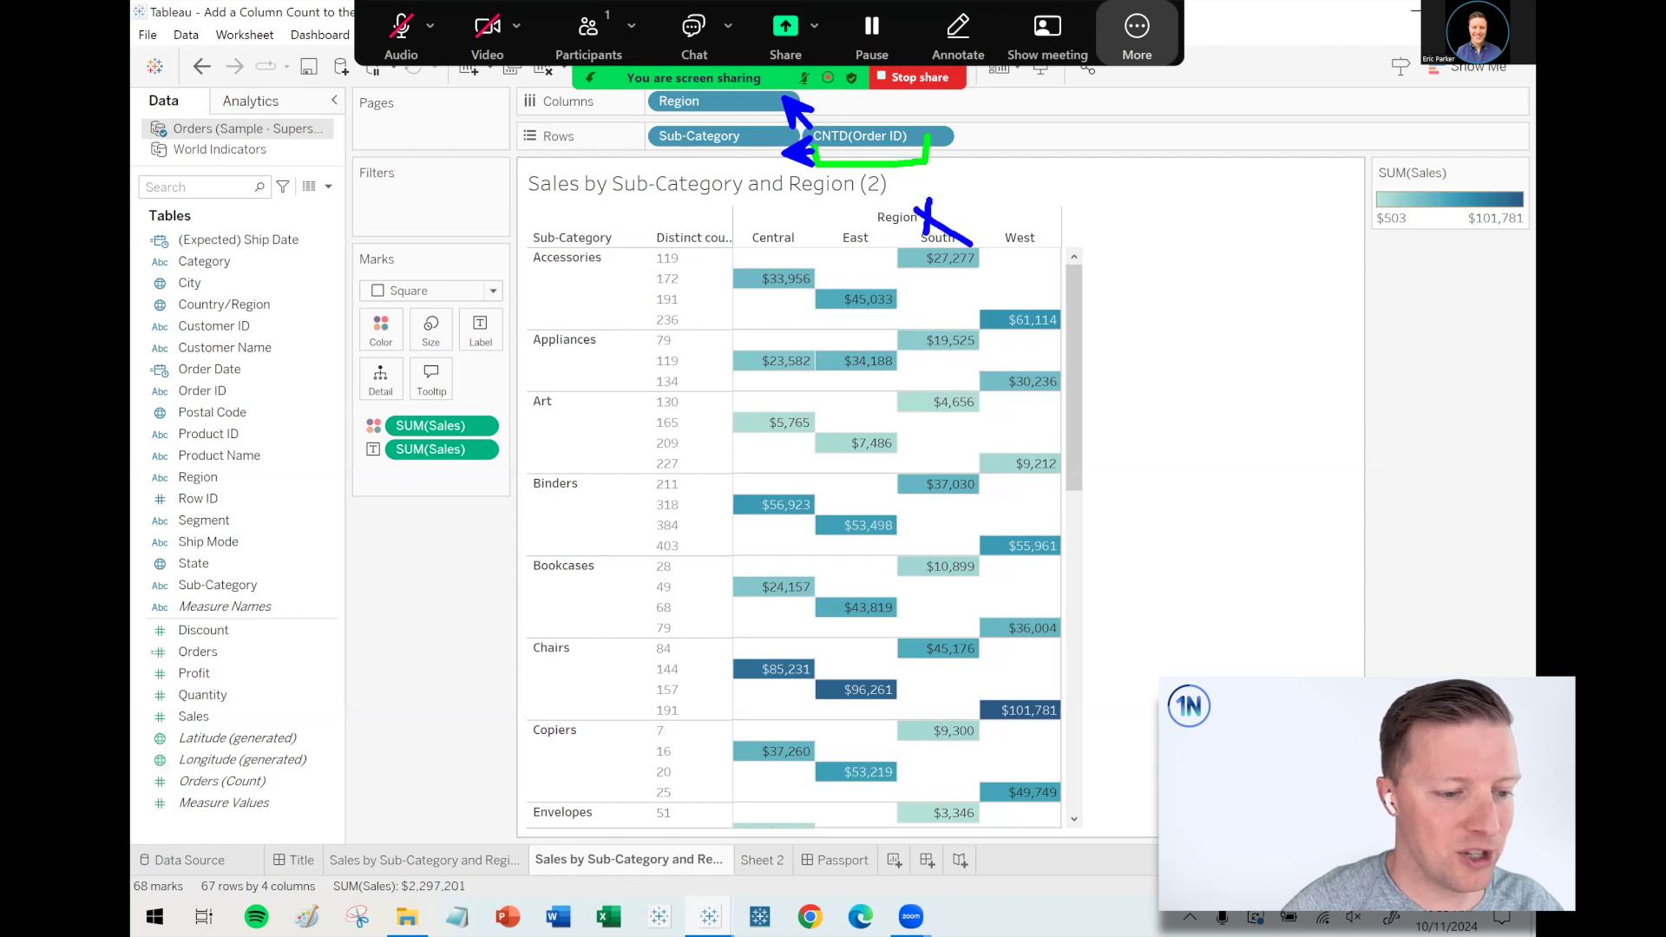
{"action": "left_click_drag", "start_coordinate": [717, 318], "coordinate": [668, 327]}
{"action": "left_click_drag", "start_coordinate": [611, 266], "coordinate": [677, 328]}
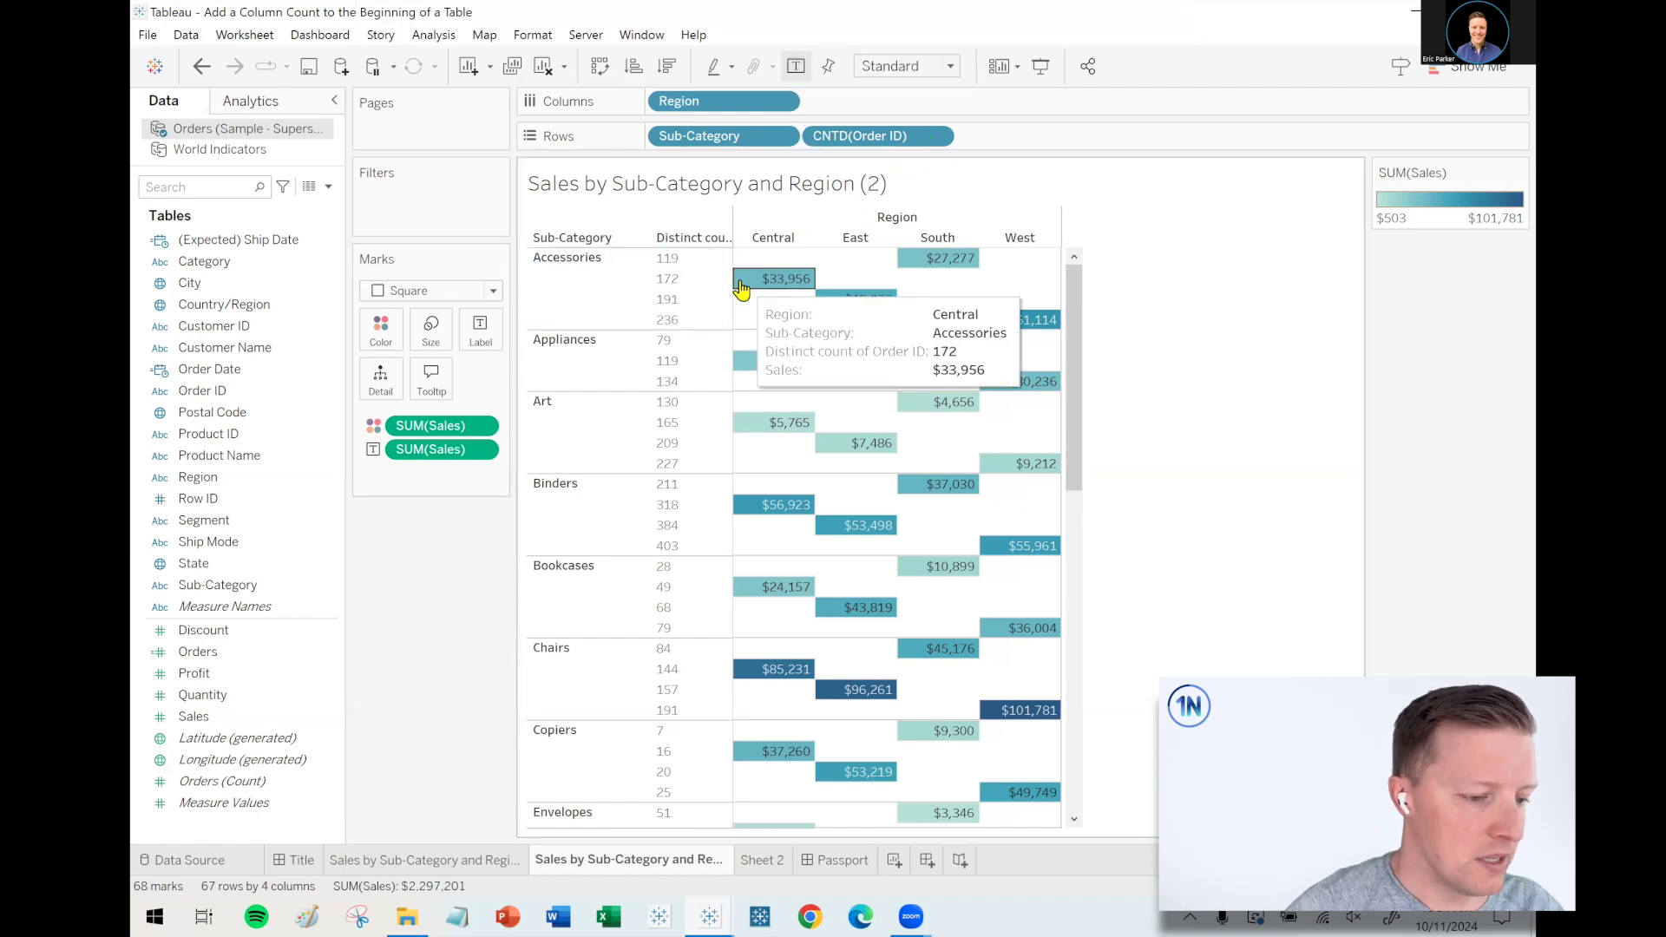
Remove CNTD(Order ID) from Rows and create an Order Count calculation: COUNTD([Order ID])
{"action": "left_click_drag", "start_coordinate": [859, 139], "coordinate": [411, 609]}
{"action": "left_click", "coordinate": [328, 186]}
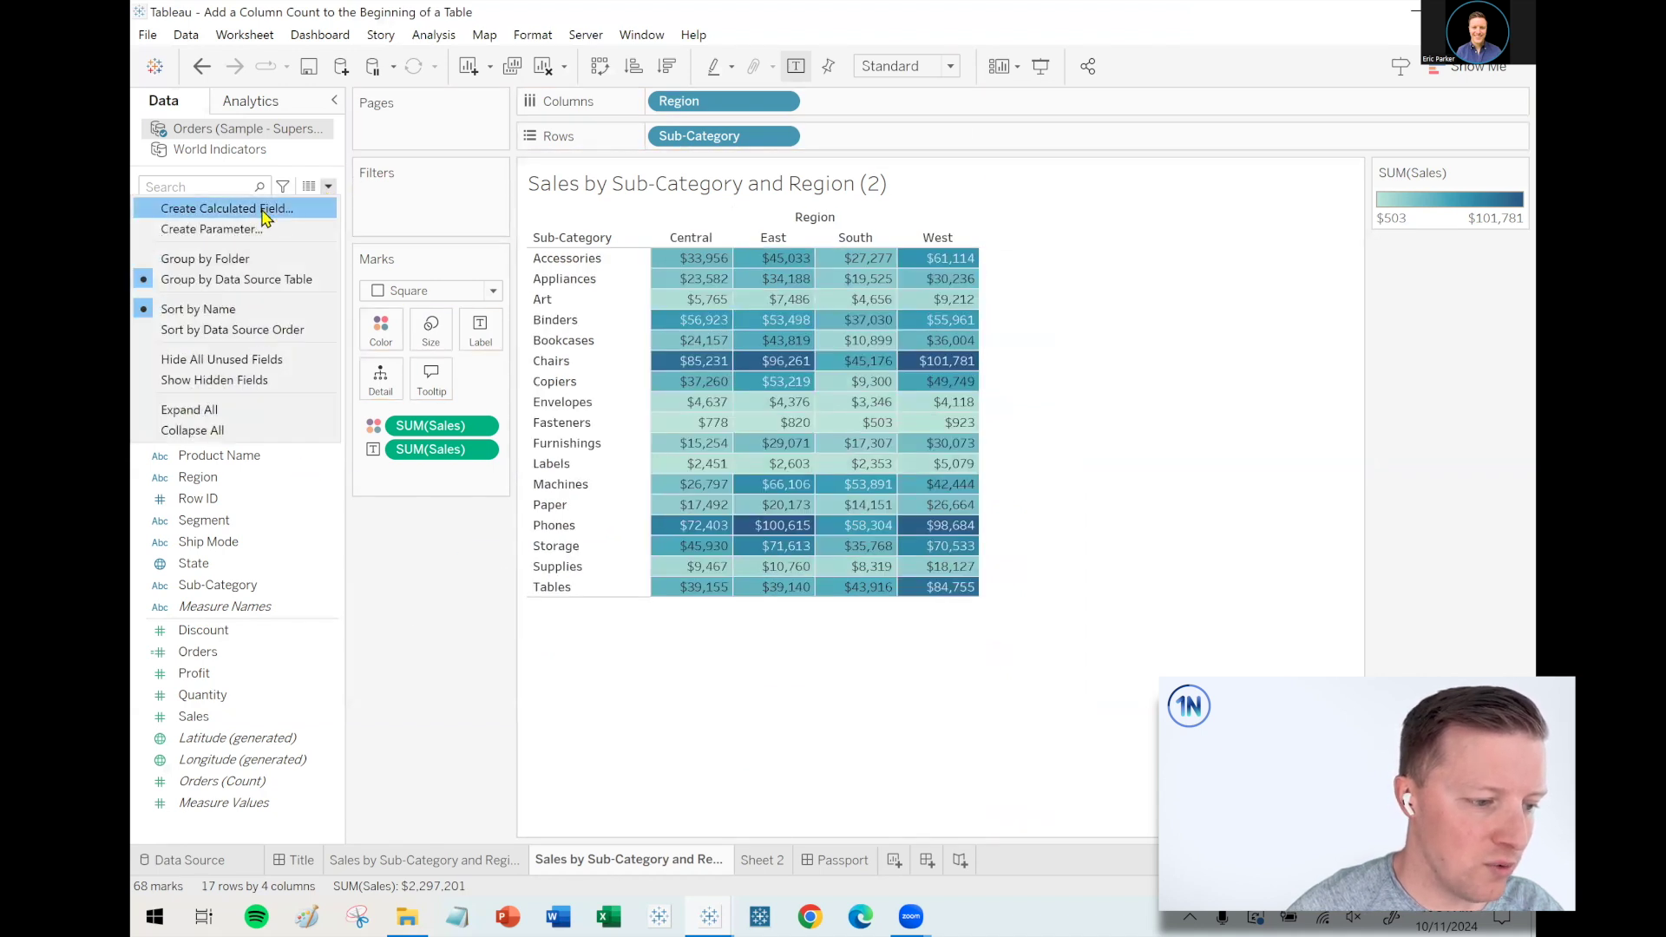
{"action": "left_click", "coordinate": [261, 208]}
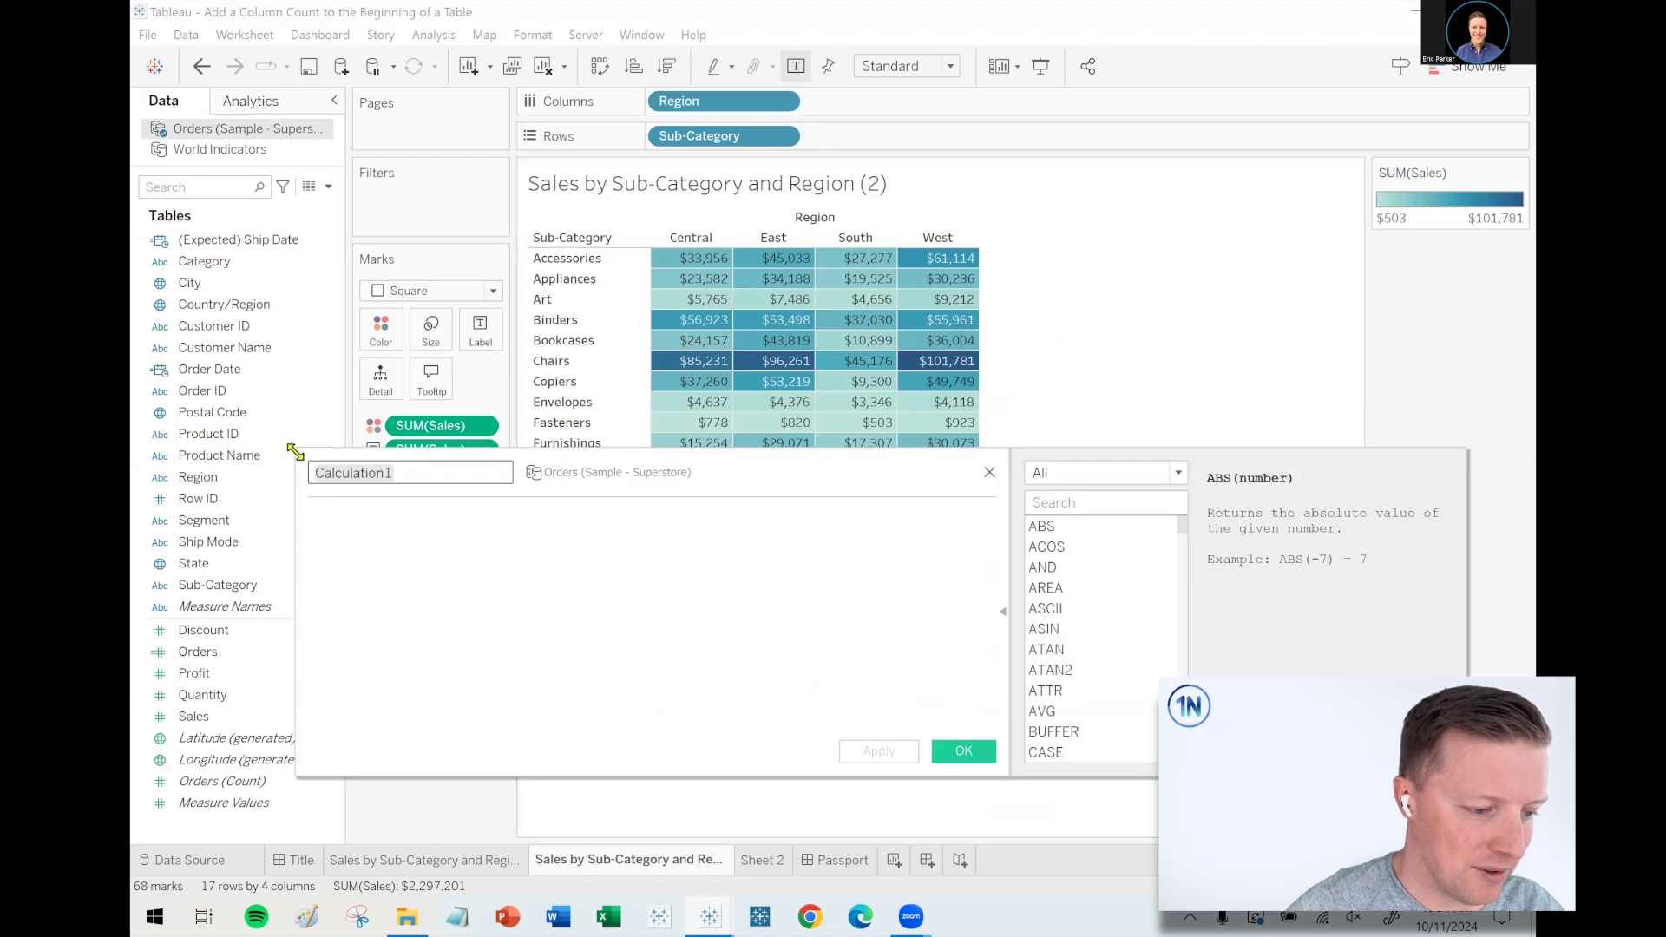
{"action": "left_click_drag", "start_coordinate": [295, 452], "coordinate": [512, 474]}
{"action": "type", "text": "Order Count"}
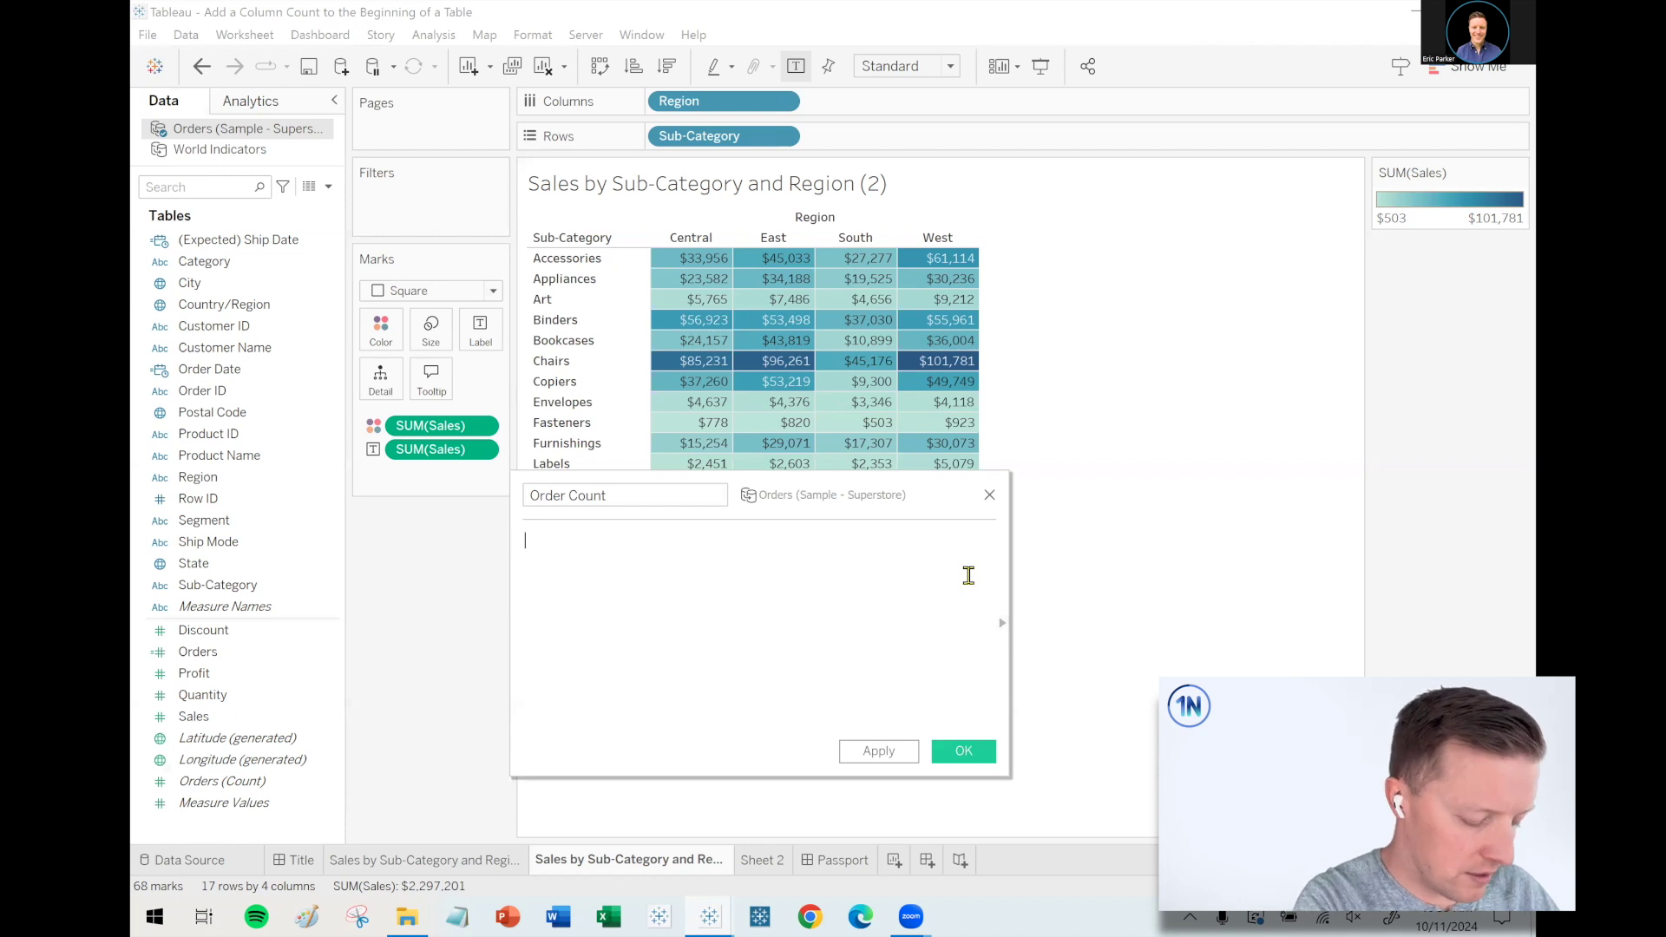
{"action": "type", "text": "countd"}
{"action": "key", "text": "Return"}
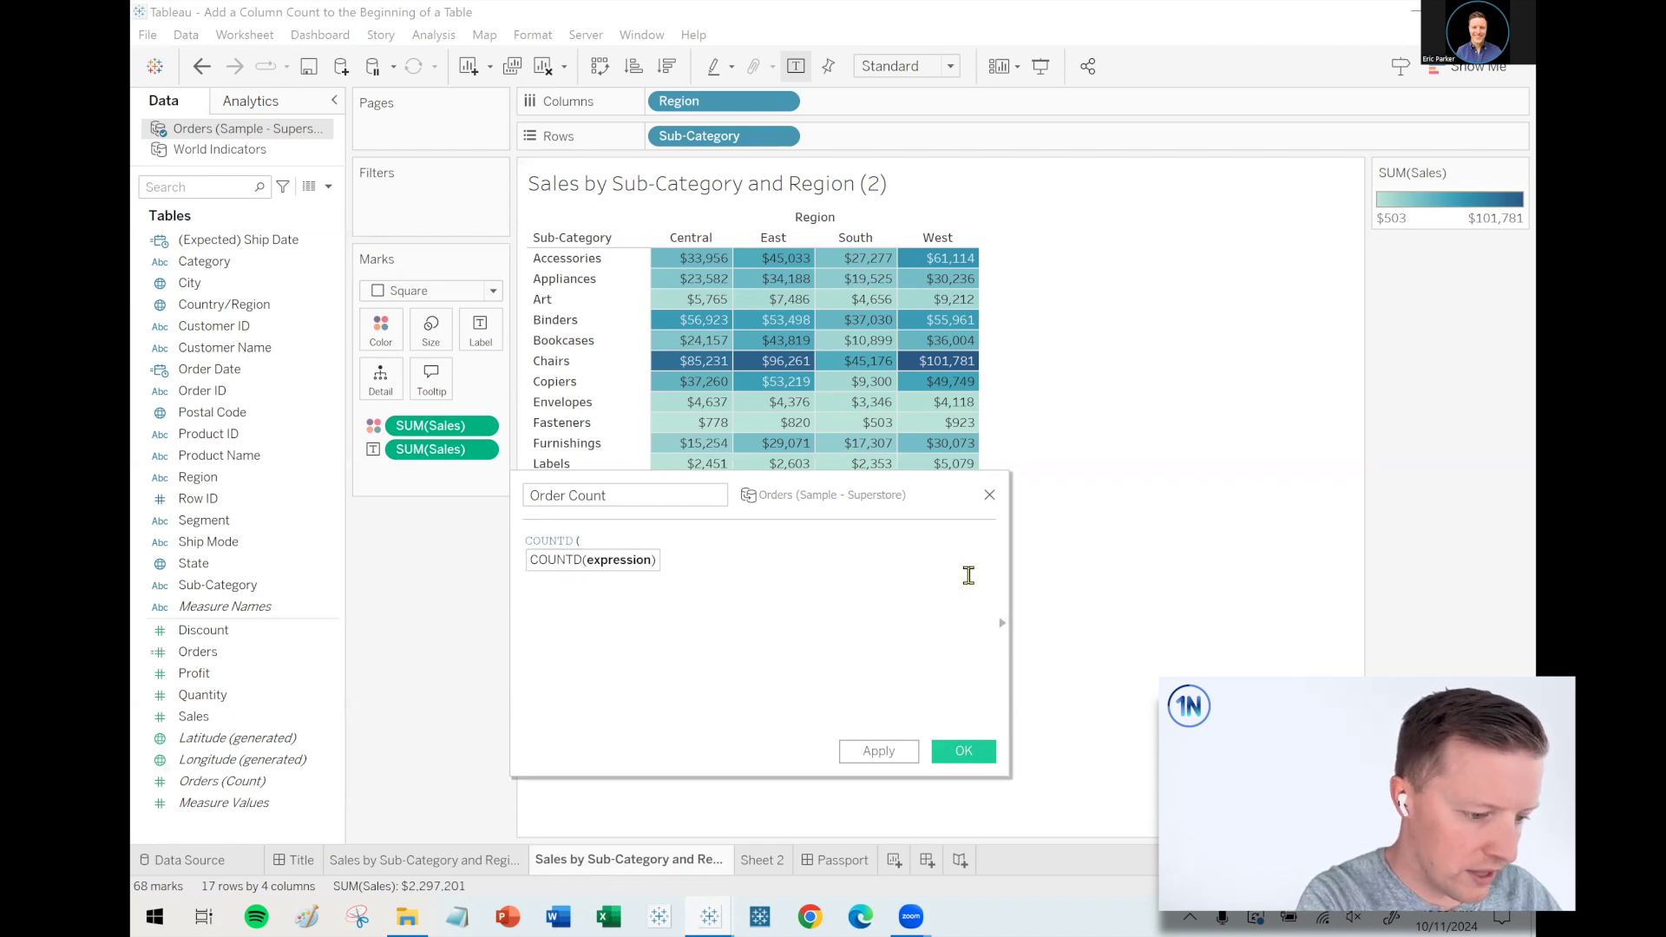
{"action": "left_click_drag", "start_coordinate": [221, 390], "coordinate": [617, 569]}
{"action": "type", "text": ")"}
Enlarge the calculation editor, filter functions to Aggregate, and read the EXCLUDE help
{"action": "scroll", "coordinate": [729, 598], "scroll_direction": "up", "scroll_amount": 2}
{"action": "left_click_drag", "start_coordinate": [1063, 582], "coordinate": [1250, 582]}
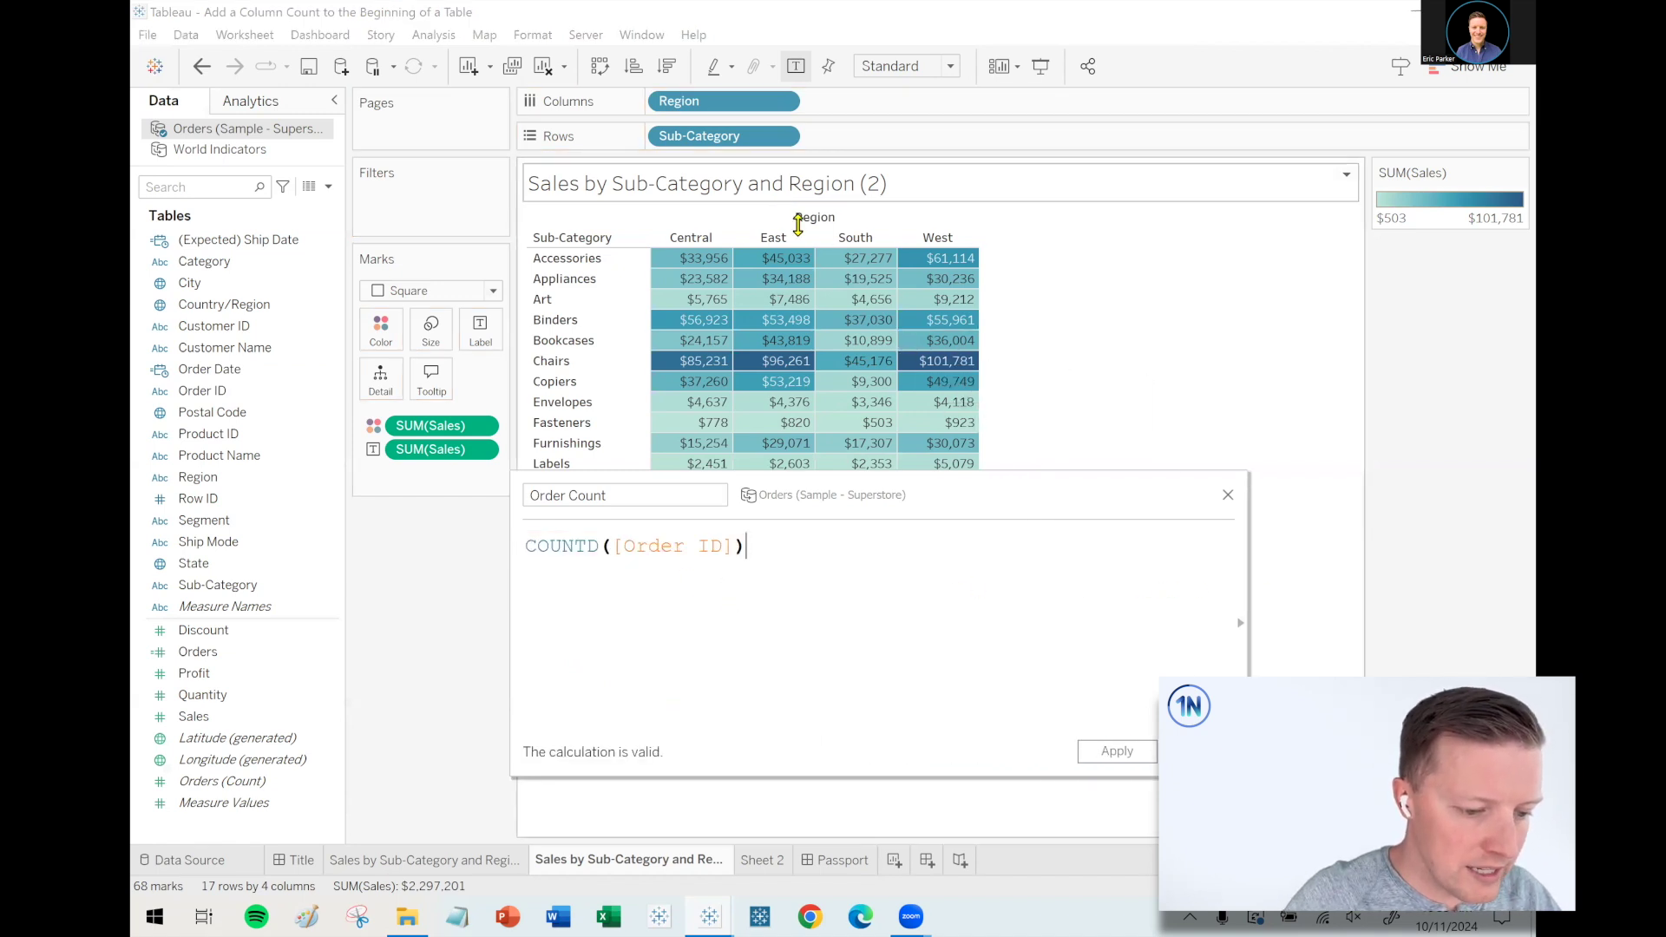
{"action": "left_click_drag", "start_coordinate": [725, 465], "coordinate": [509, 366]}
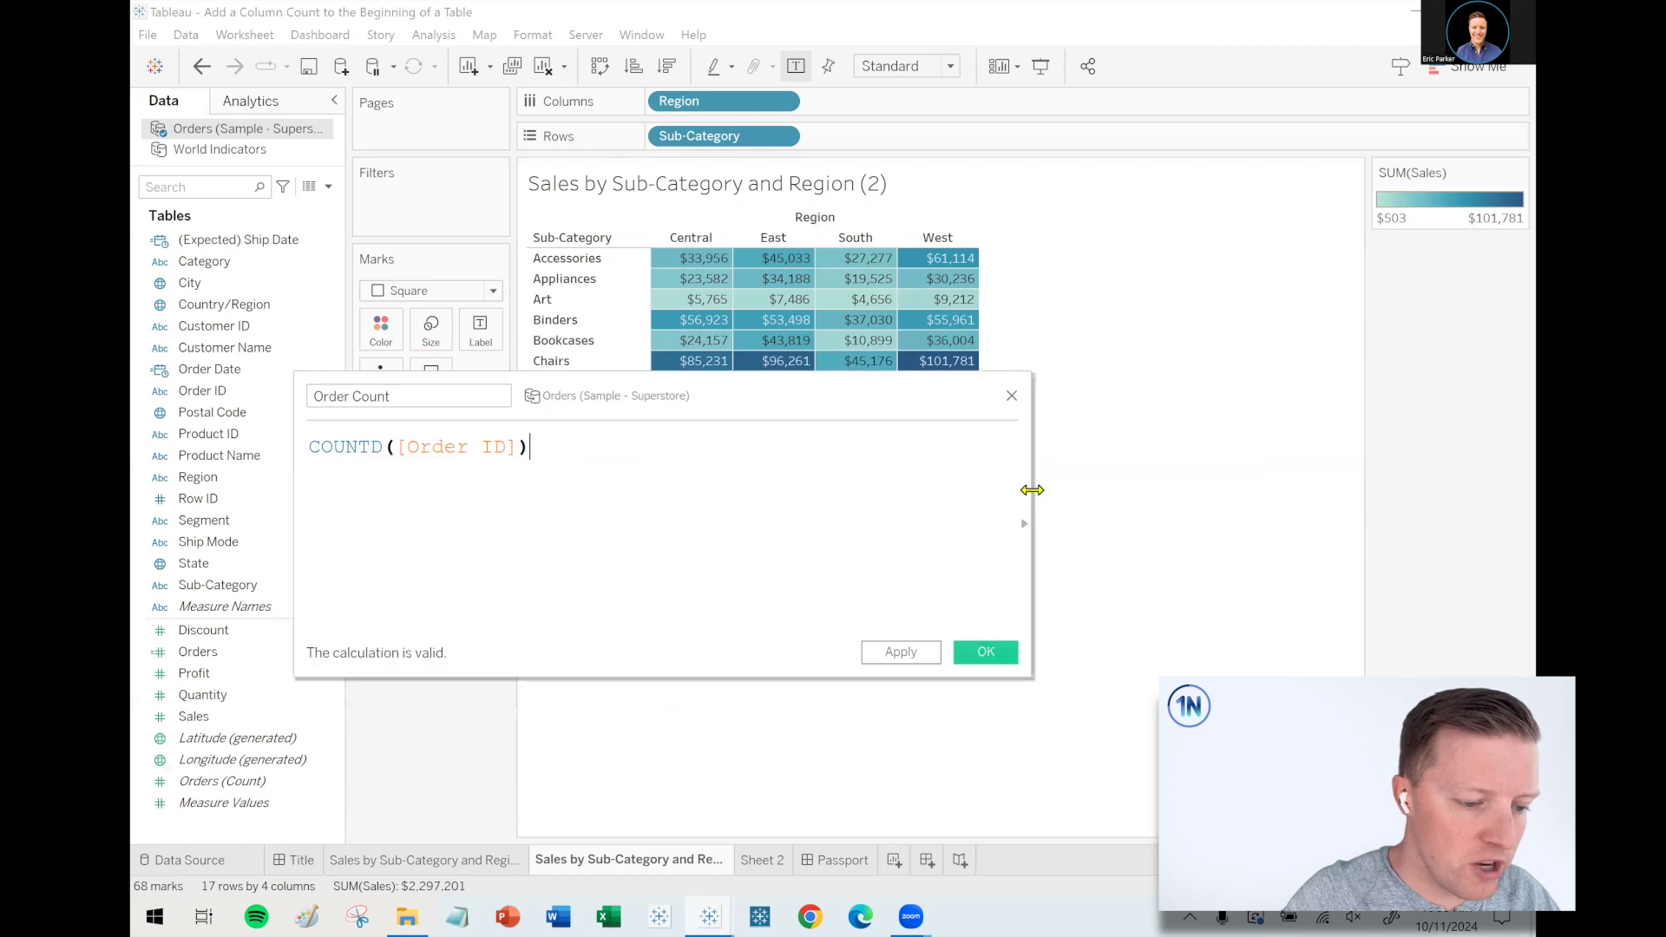
{"action": "left_click", "coordinate": [1024, 525]}
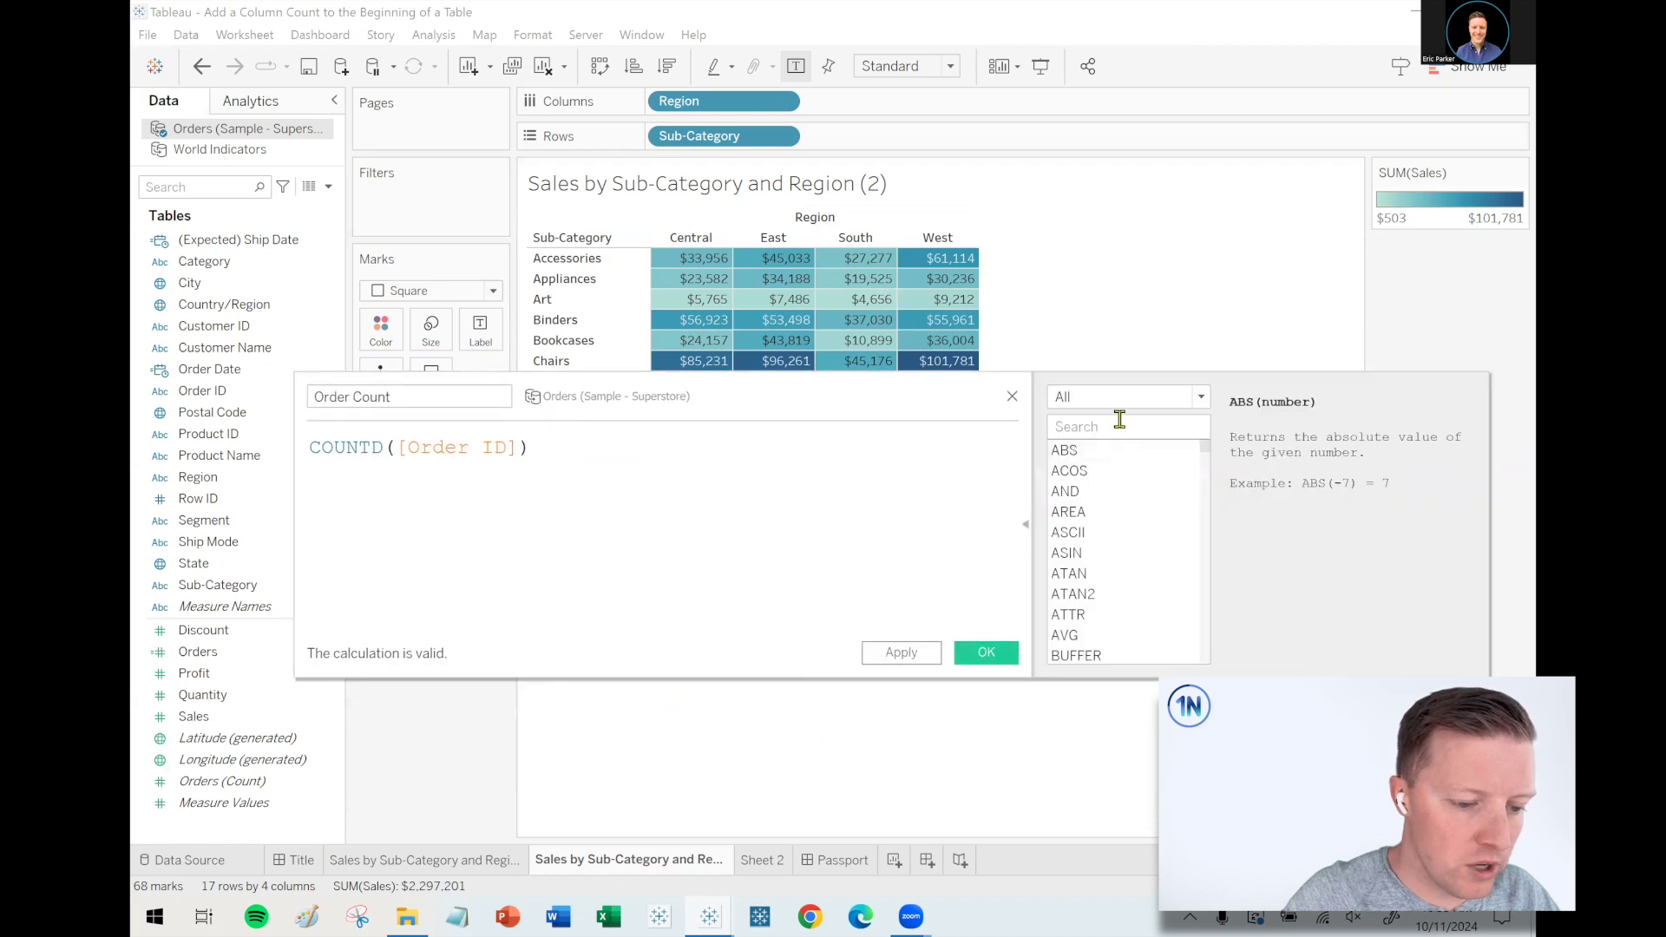
{"action": "left_click", "coordinate": [1136, 399]}
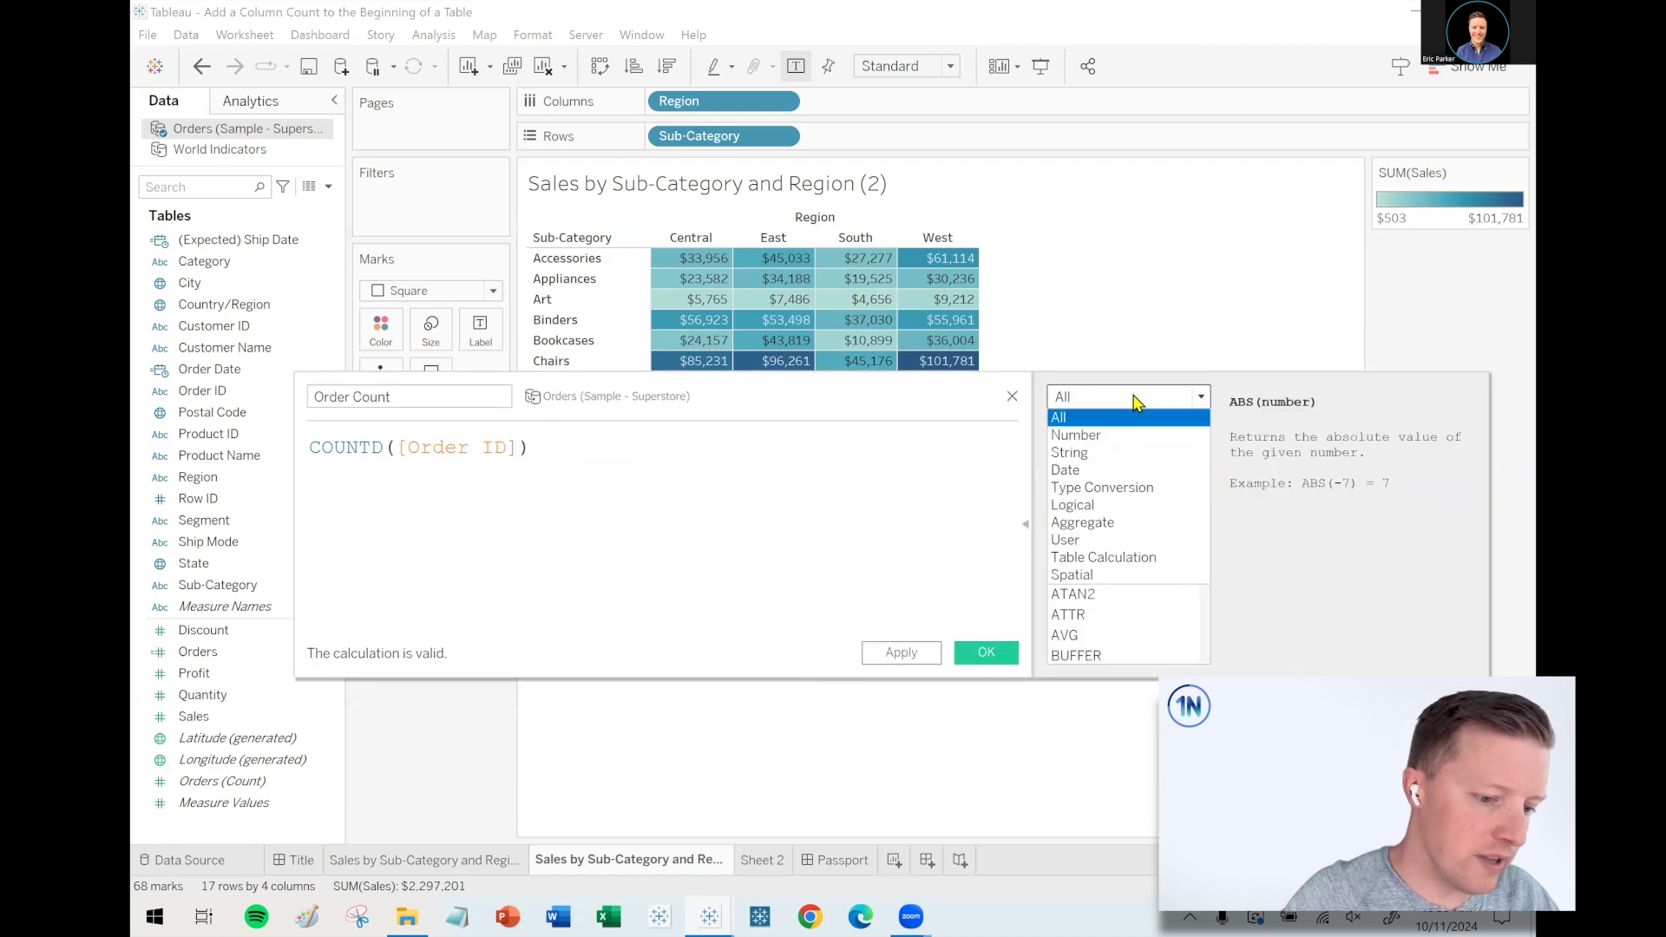
{"action": "left_click", "coordinate": [1128, 523]}
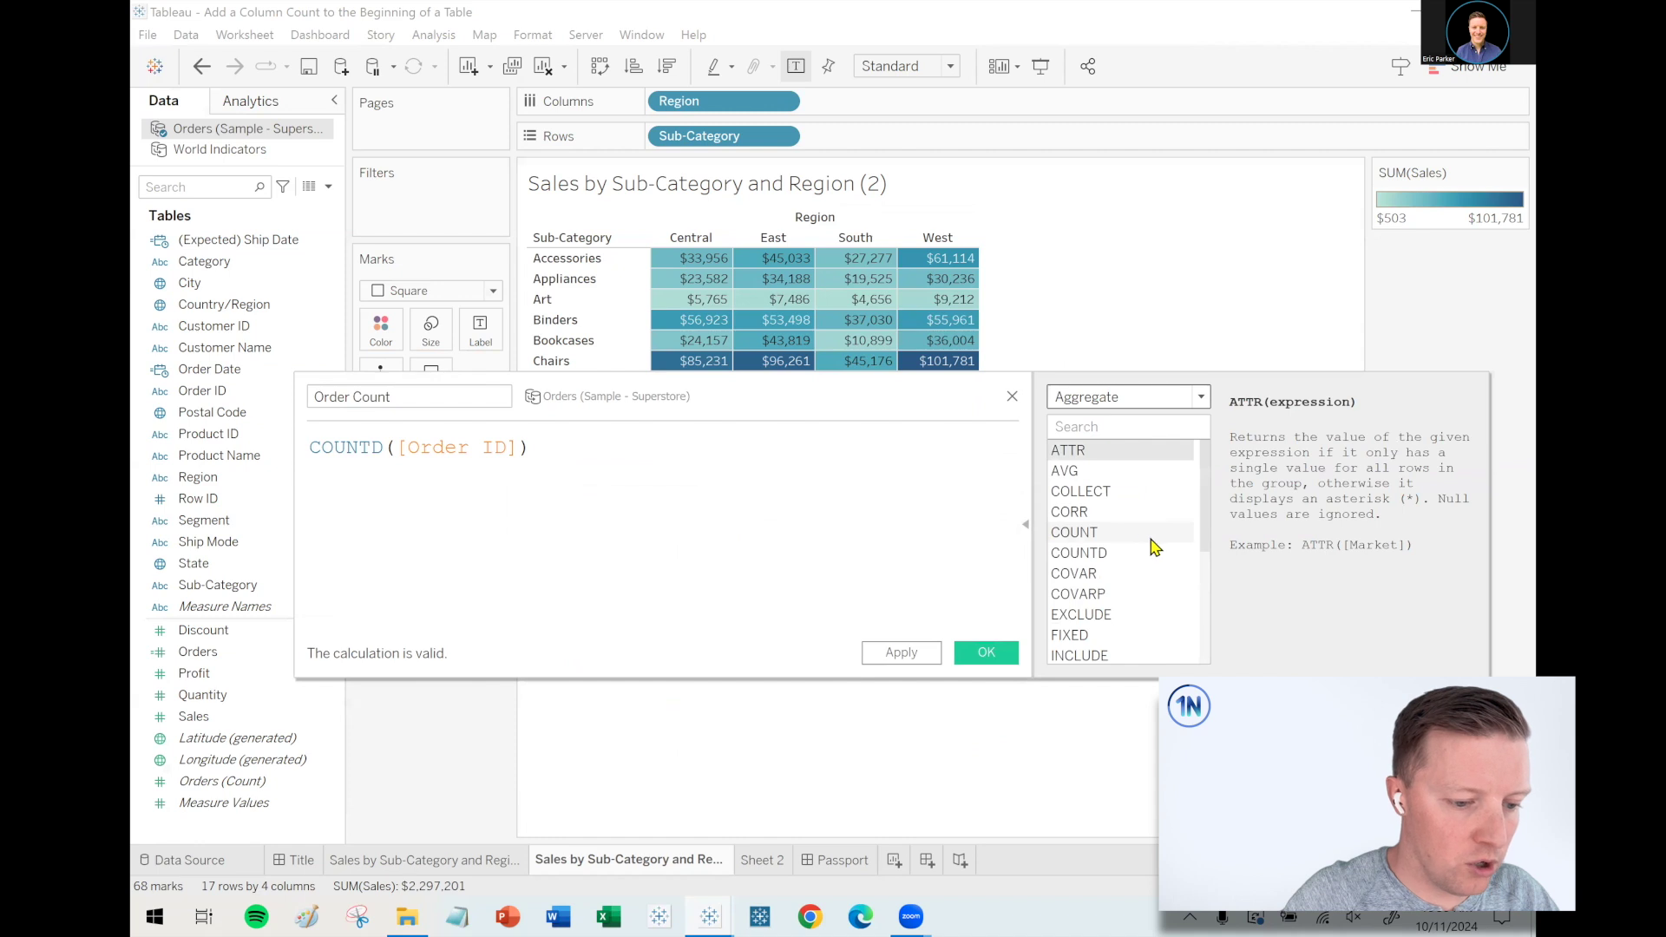
{"action": "scroll", "coordinate": [1145, 533], "scroll_direction": "down", "scroll_amount": 2}
{"action": "scroll", "coordinate": [1102, 529], "scroll_direction": "up", "scroll_amount": 2}
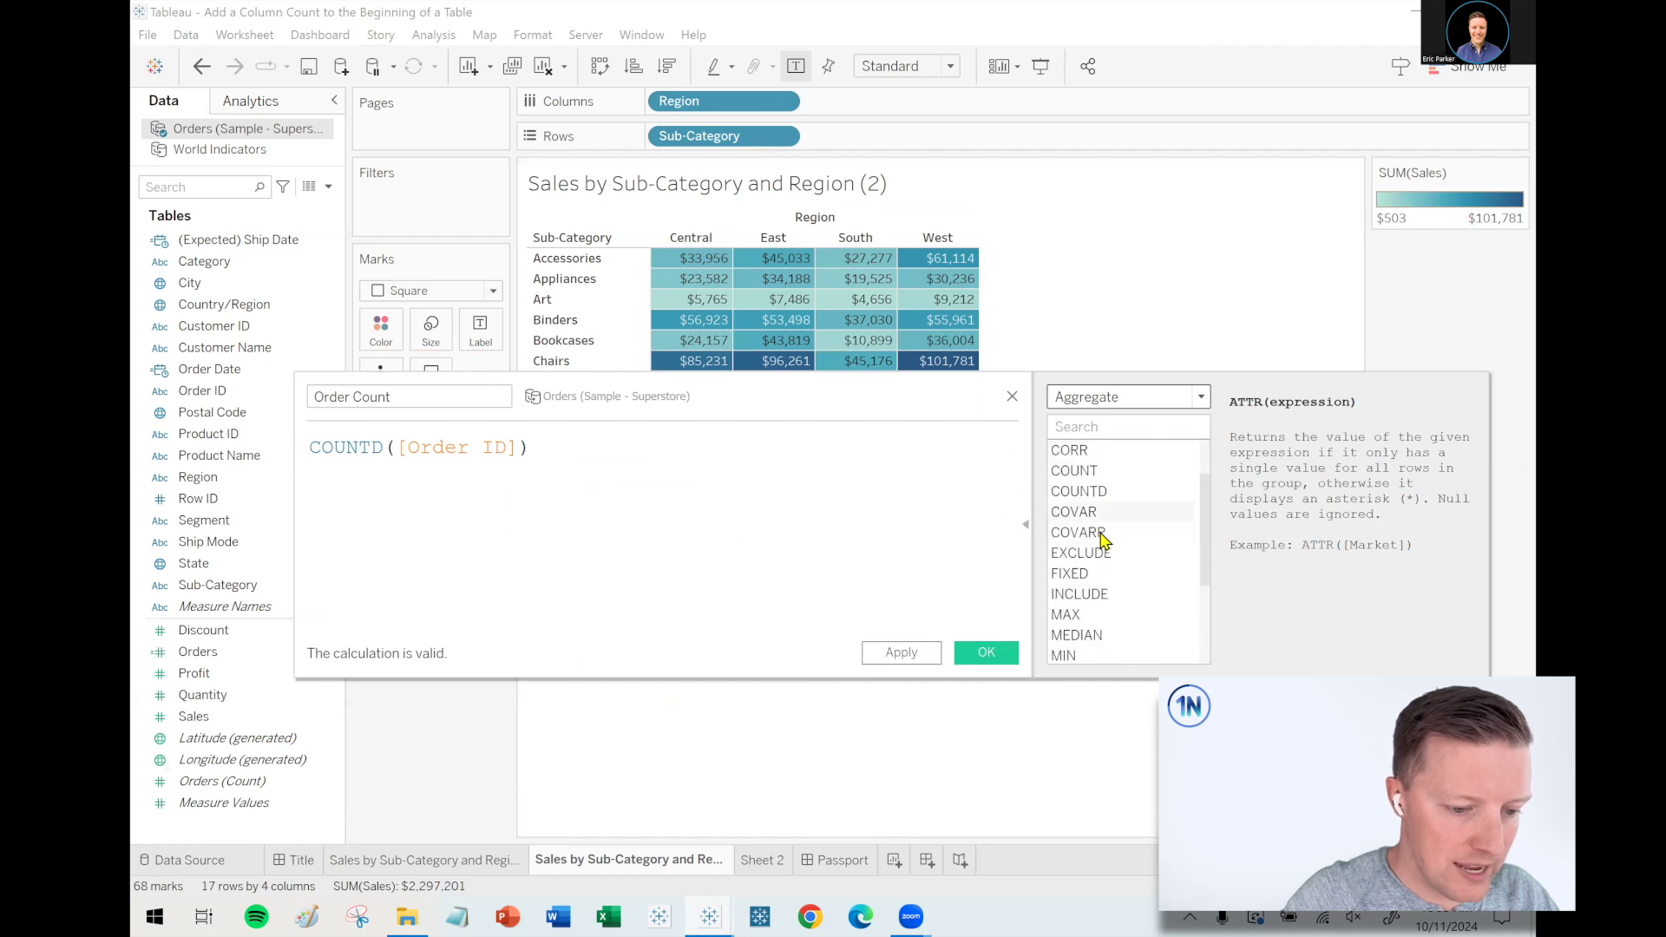
{"action": "left_click", "coordinate": [1095, 552]}
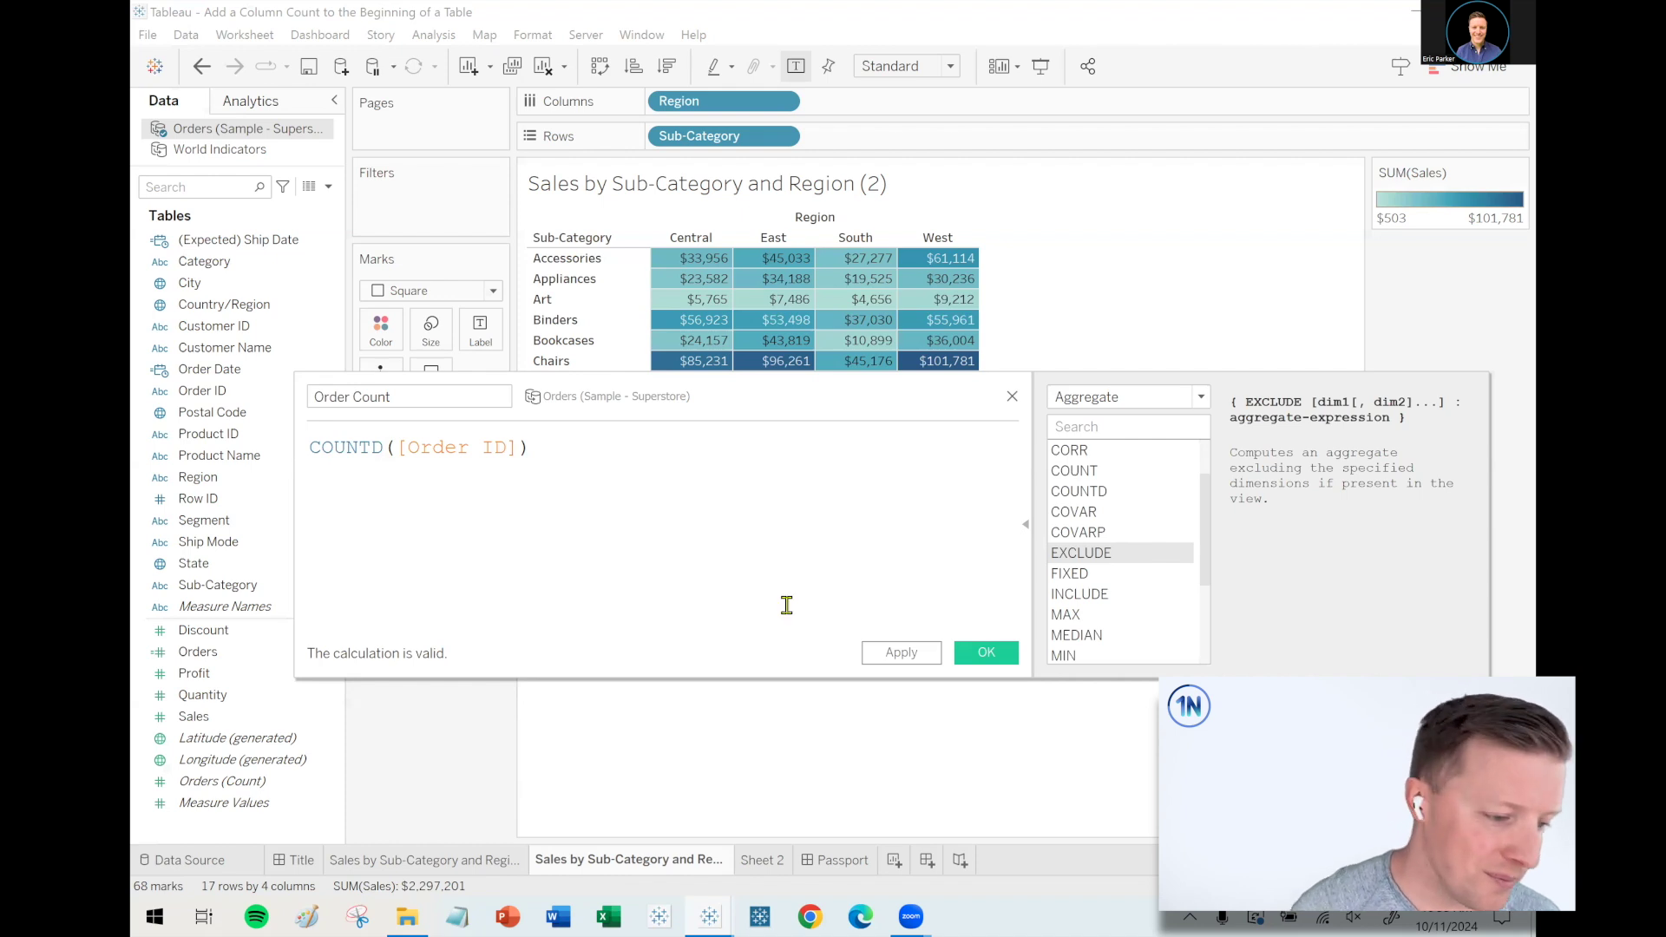
Rewrite Order Count as { EXCLUDE [Region]: COUNTD([Order ID]) }
{"action": "left_click", "coordinate": [316, 446]}
{"action": "key", "text": "Return"}
{"action": "key", "text": "Up"}
{"action": "type", "text": "exc"}
{"action": "key", "text": "Return"}
{"action": "type", "text": "[regi"}
{"action": "key", "text": "Return"}
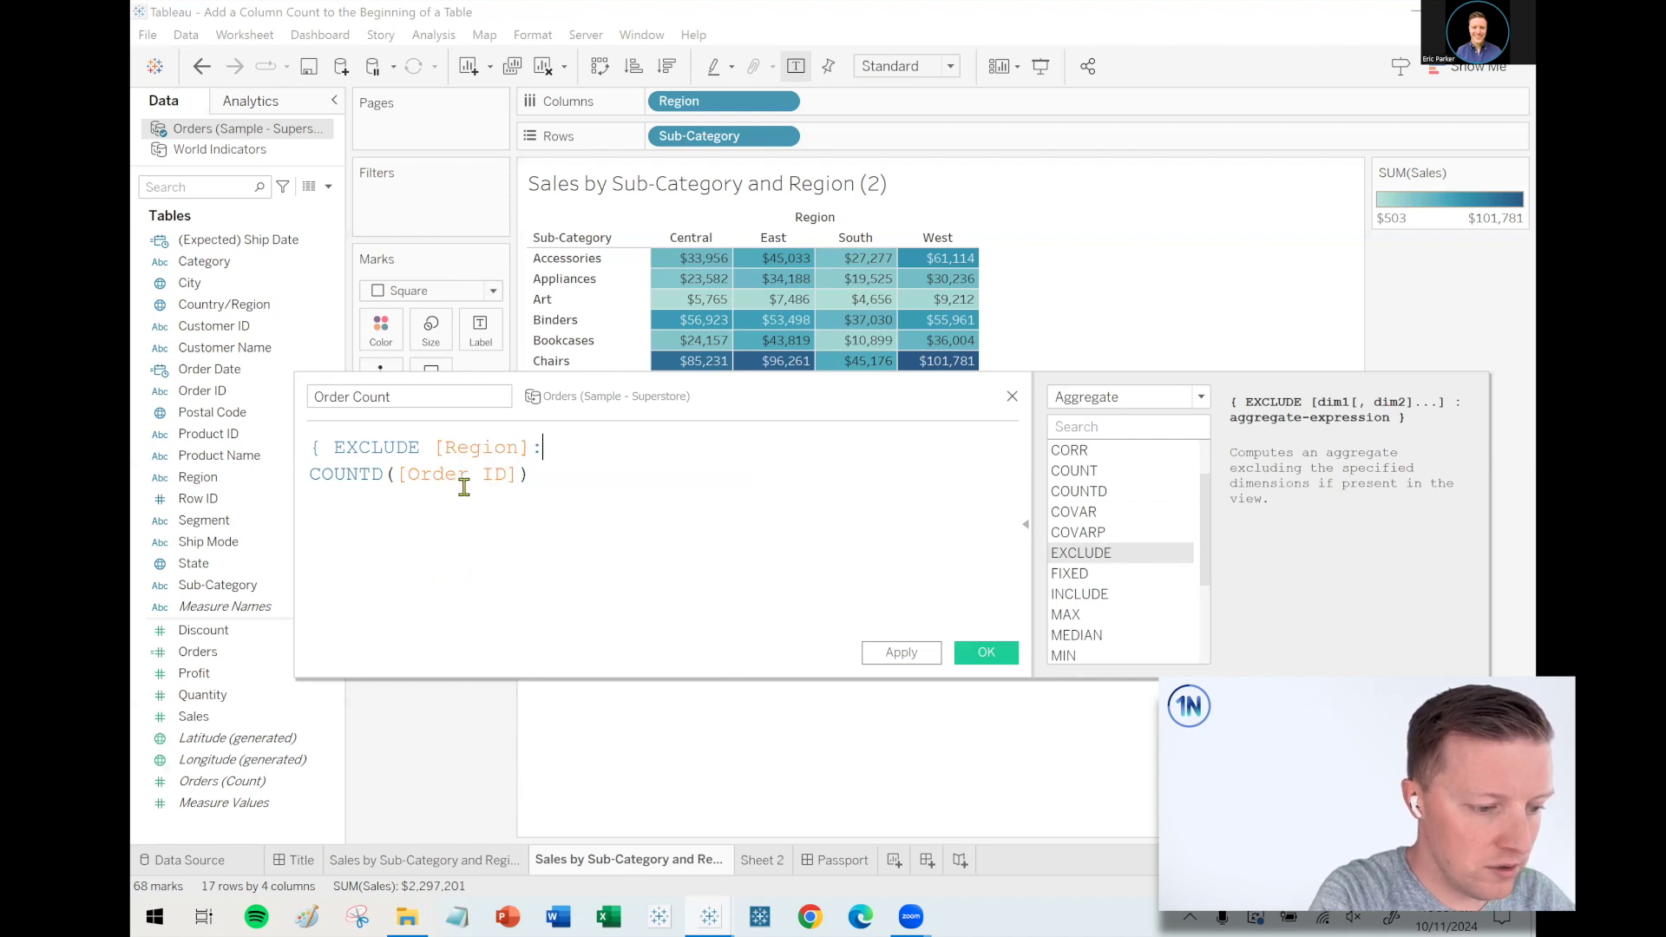
{"action": "key", "text": "Delete"}
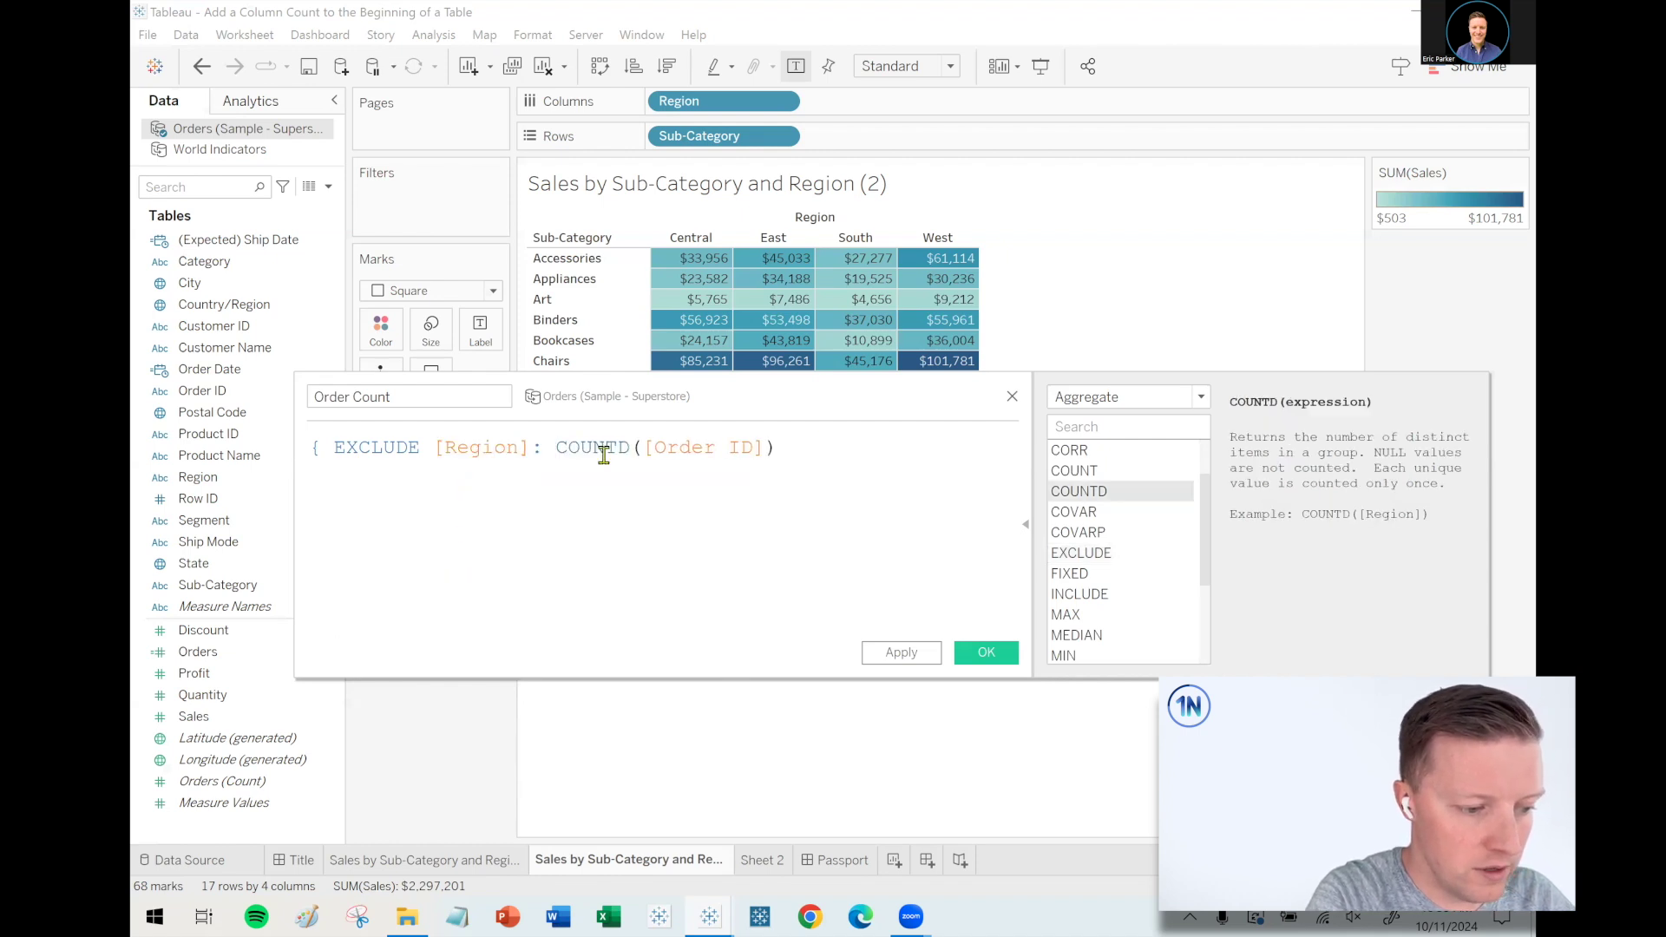
{"action": "left_click", "coordinate": [826, 439]}
{"action": "type", "text": "}"}
{"action": "left_click", "coordinate": [1025, 524]}
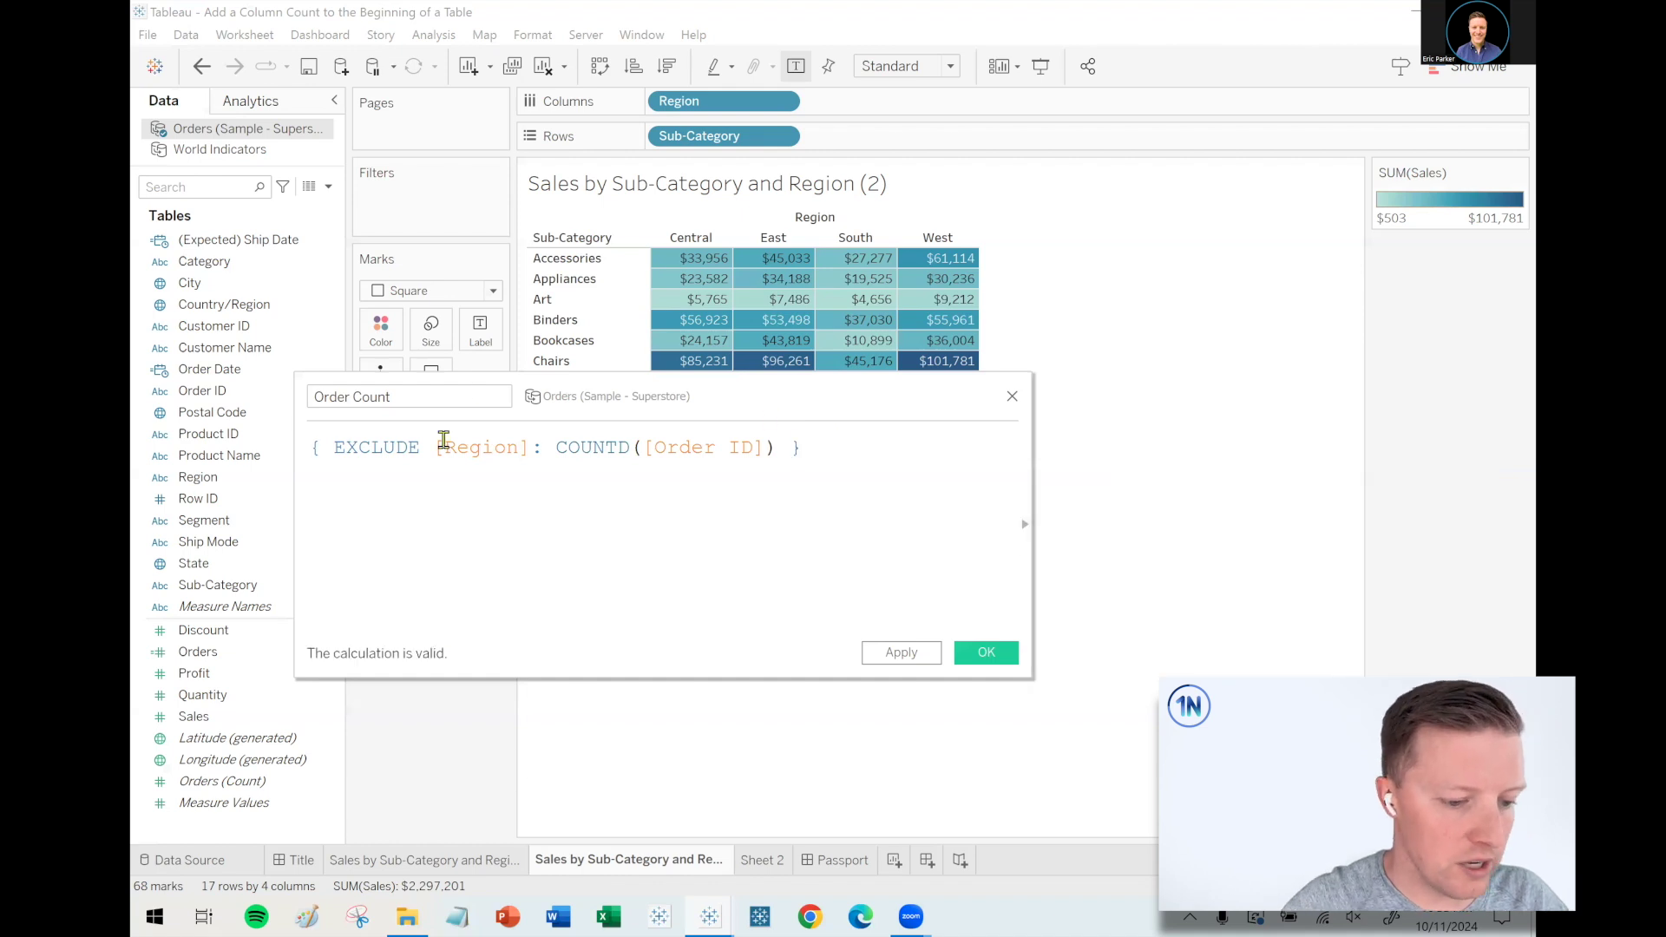
Try adding [State] to the EXCLUDE clause, then remove it so only [Region] remains
{"action": "left_click_drag", "start_coordinate": [311, 448], "coordinate": [514, 451]}
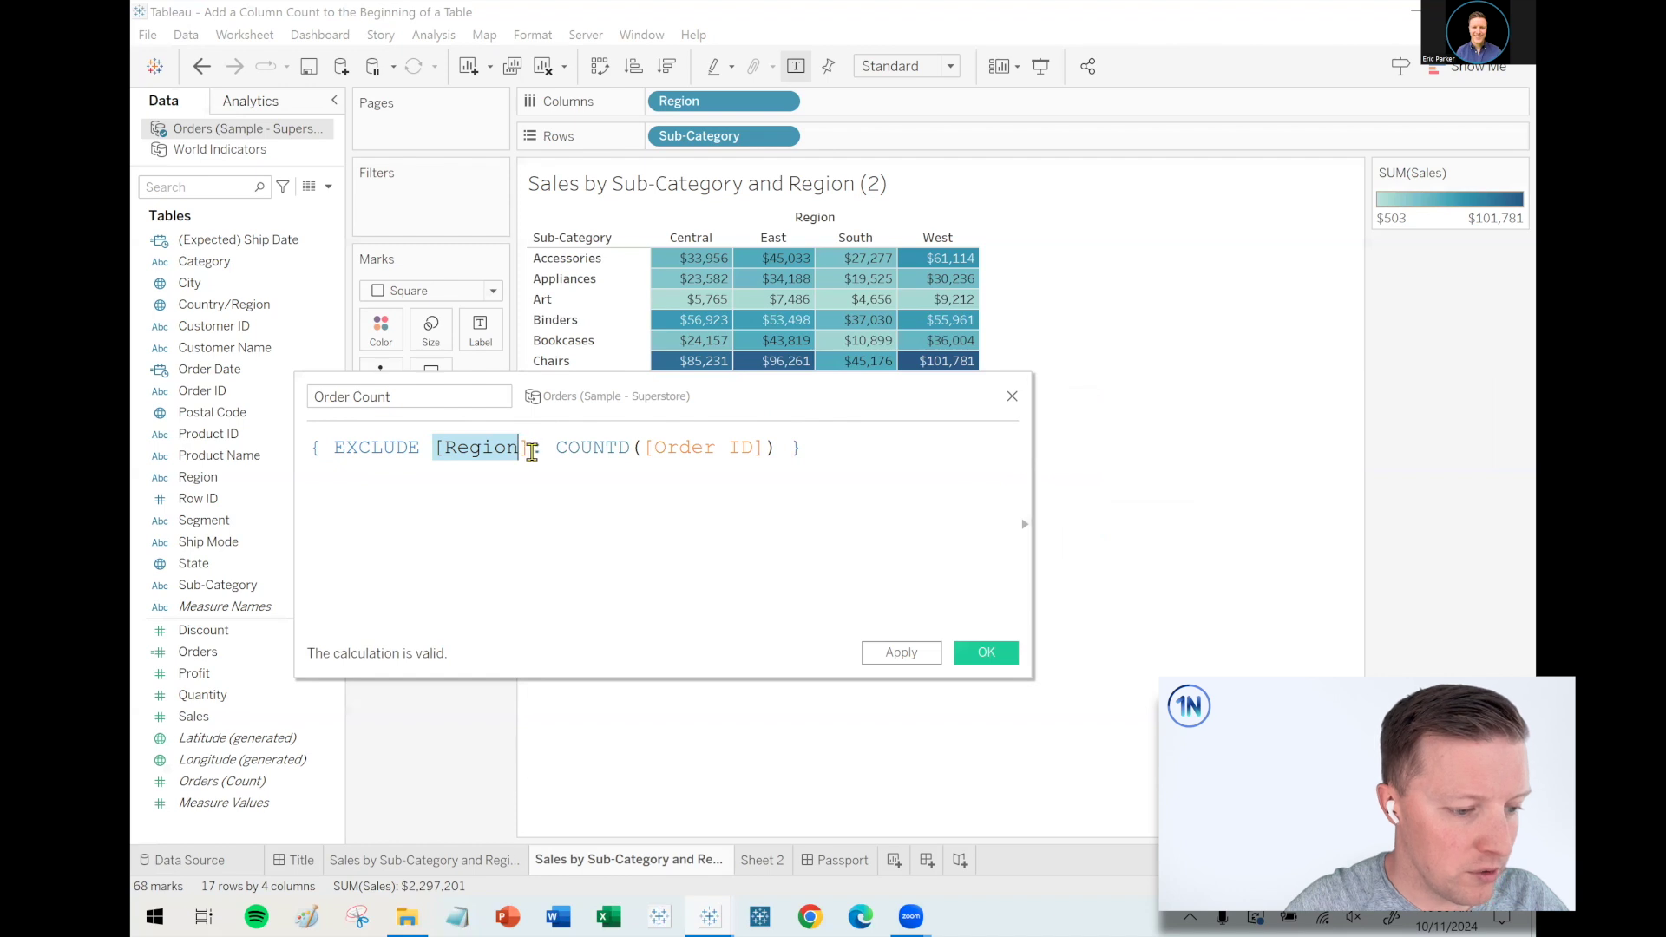
{"action": "left_click", "coordinate": [529, 448]}
{"action": "type", "text": ",[State]"}
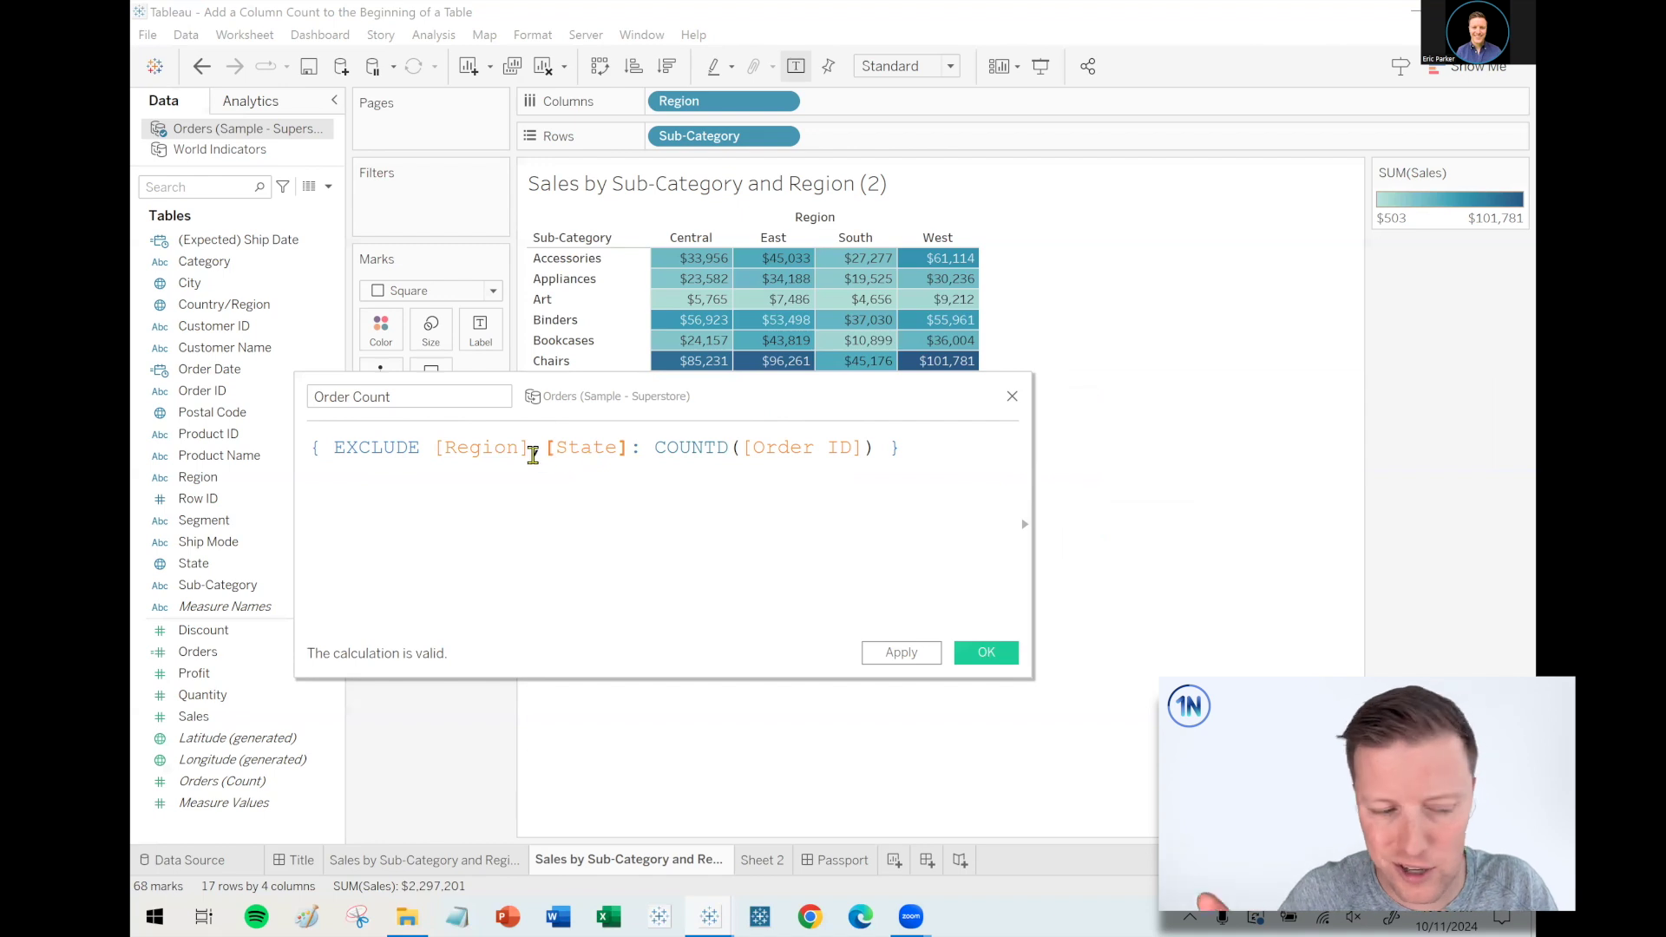
{"action": "left_click_drag", "start_coordinate": [532, 449], "coordinate": [631, 446]}
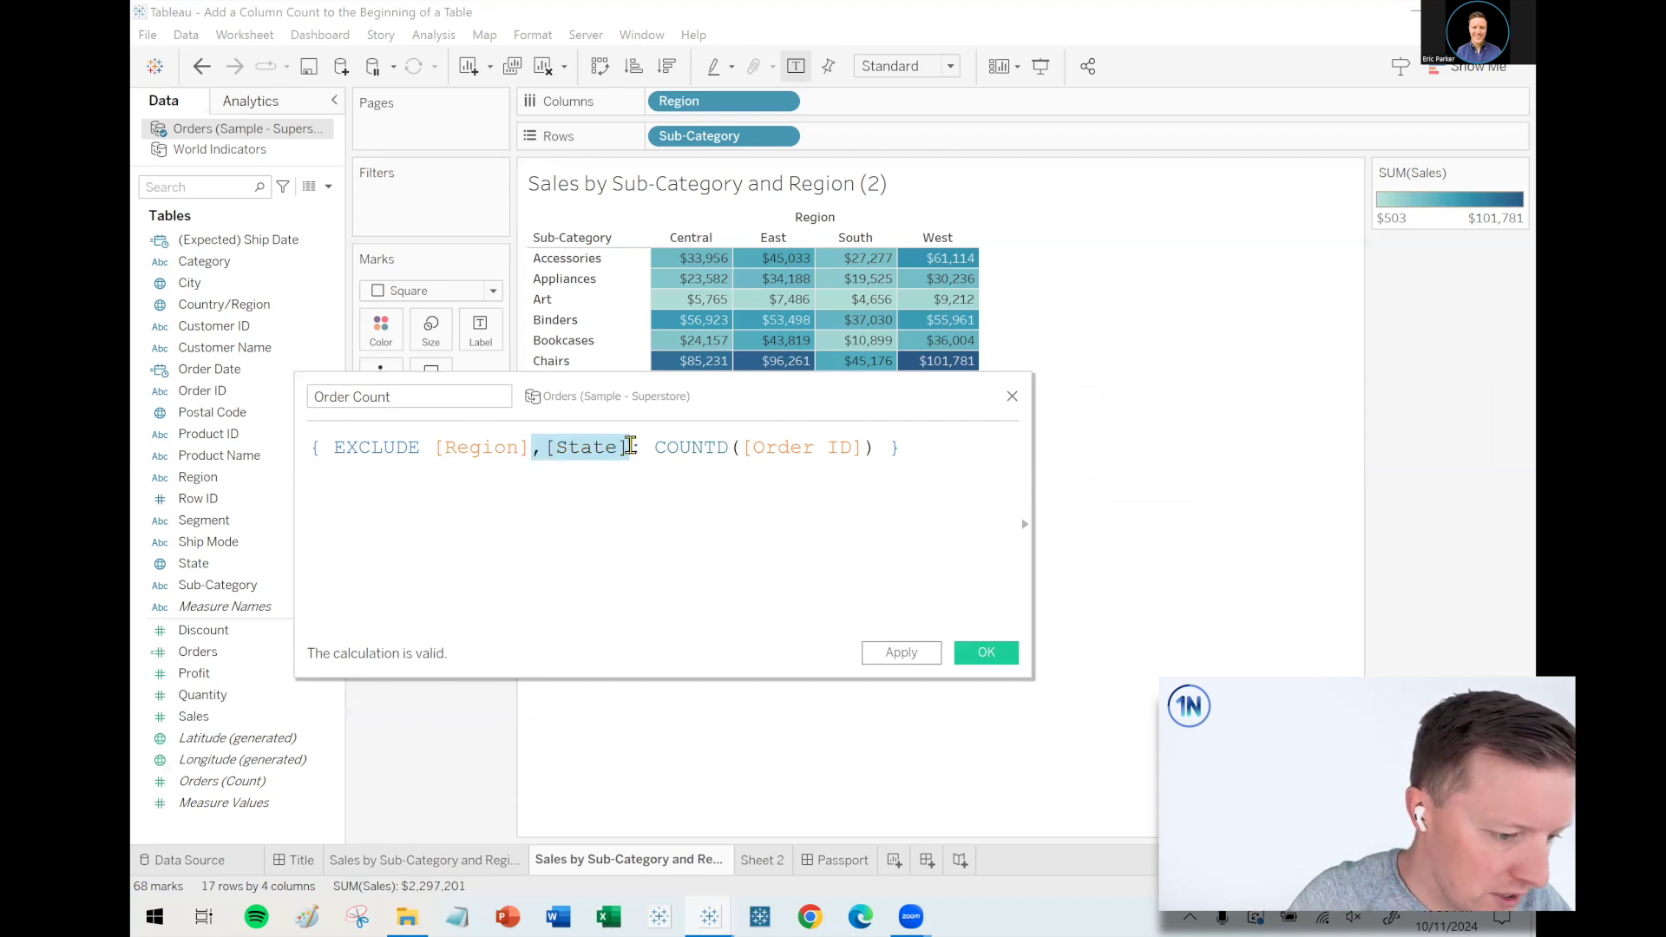
{"action": "key", "text": "BackSpace"}
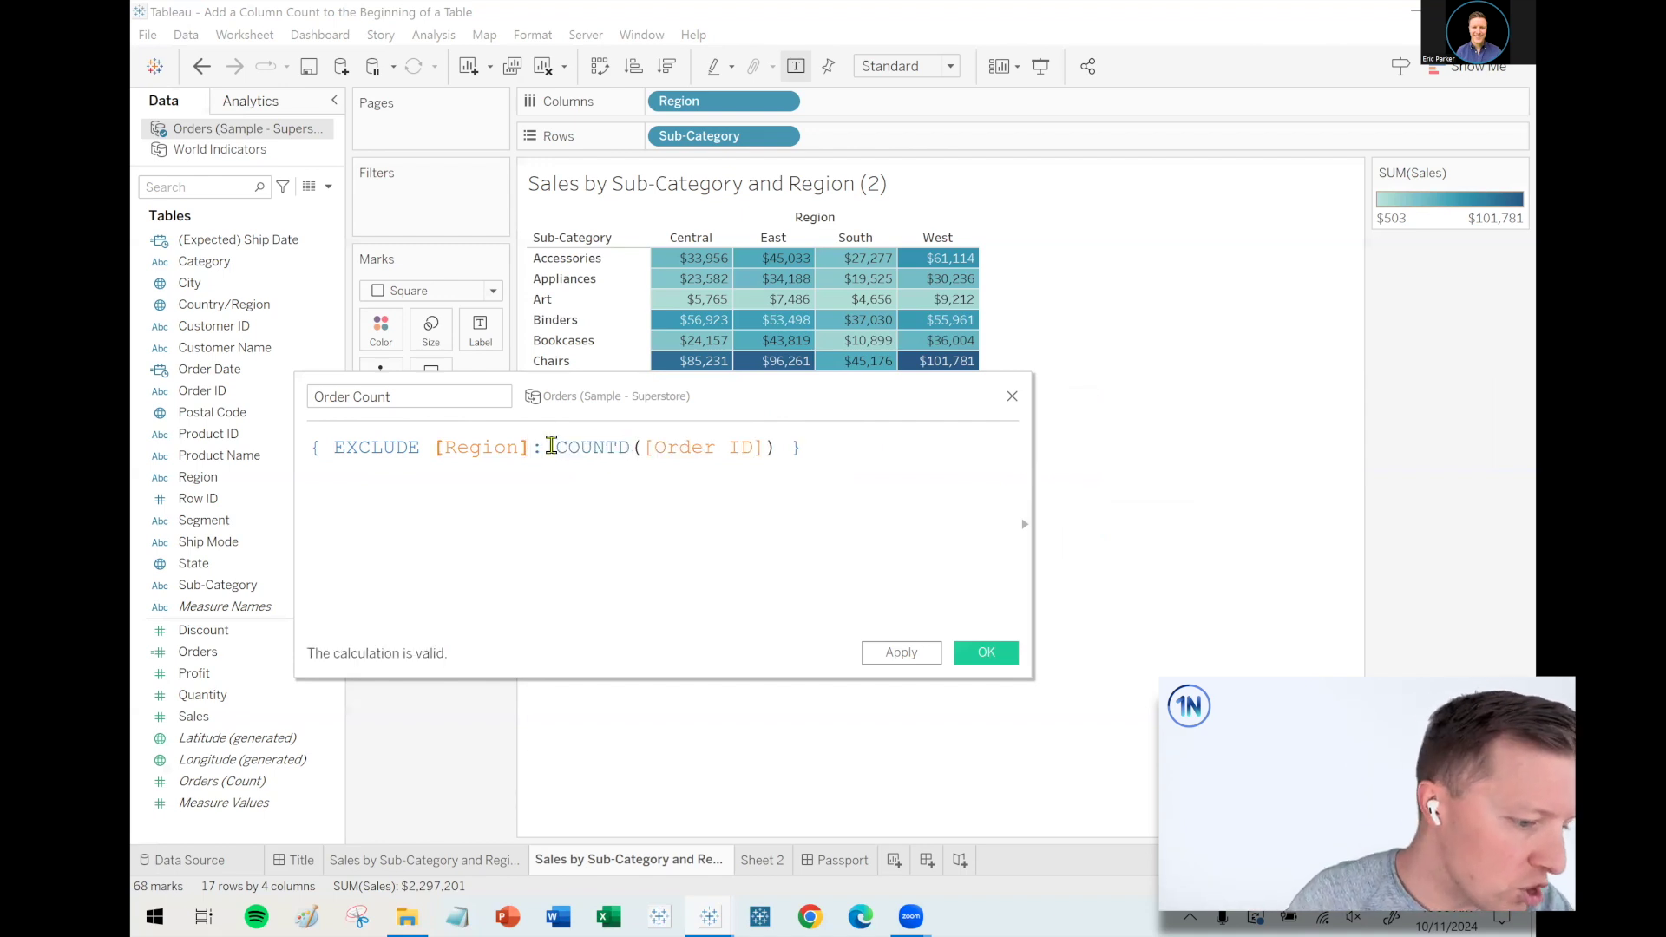
{"action": "left_click_drag", "start_coordinate": [552, 446], "coordinate": [799, 444]}
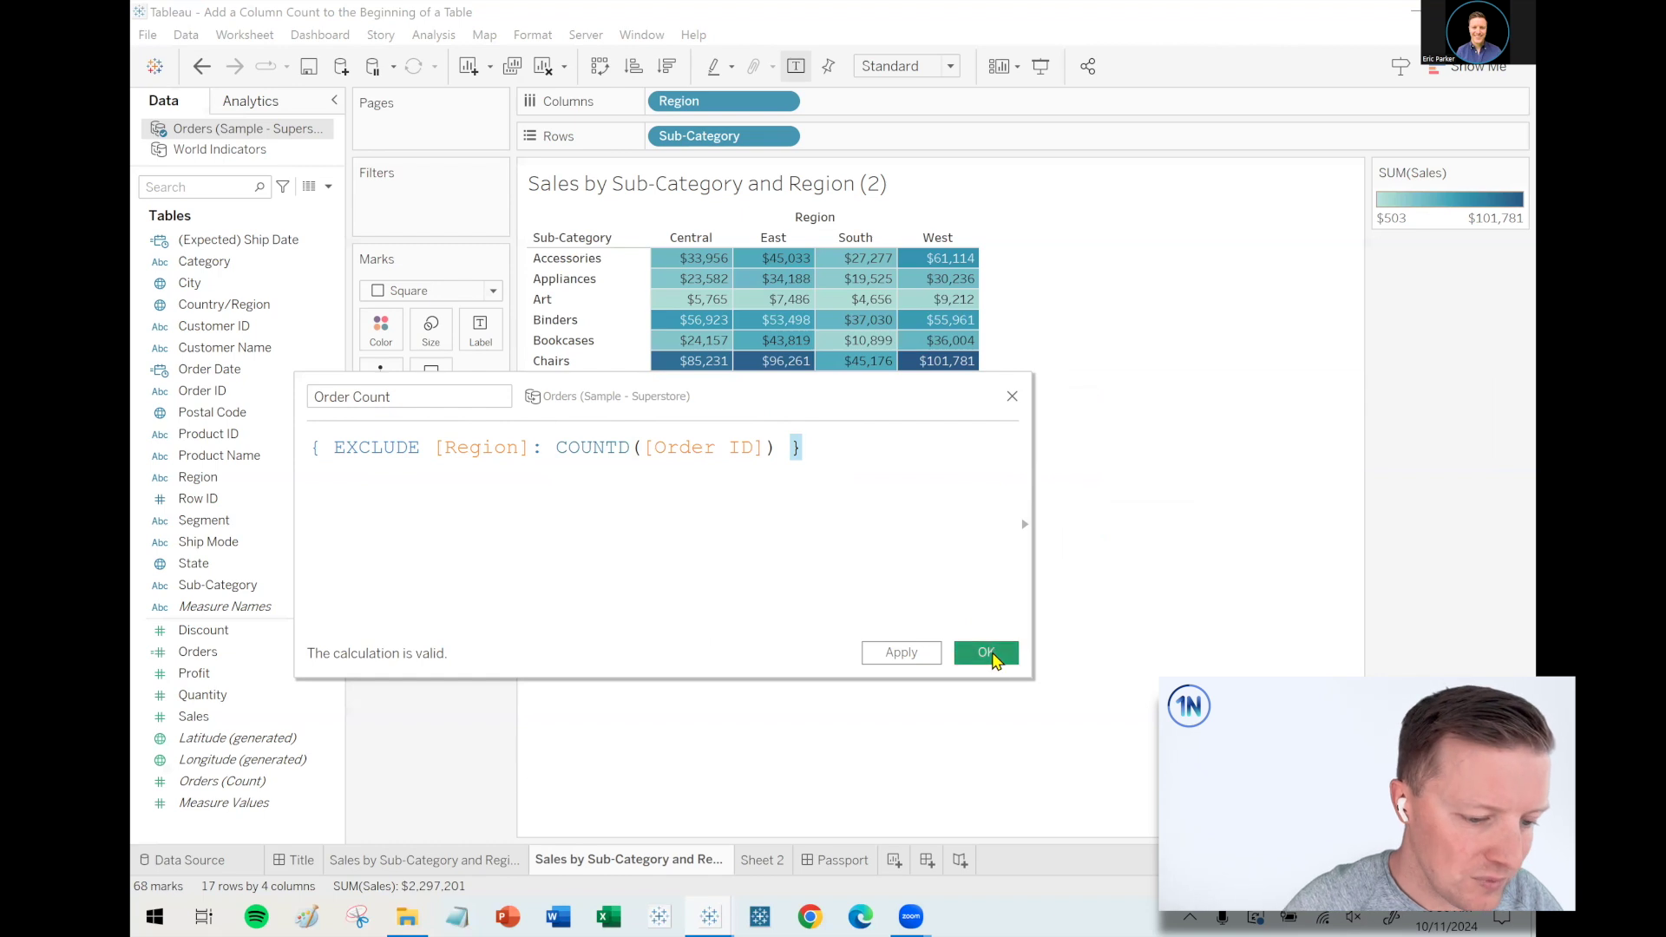
Save Order Count, add it to Rows as a discrete column, and widen that column
{"action": "left_click", "coordinate": [987, 653]}
{"action": "mouse_move", "coordinate": [253, 652]}
{"action": "left_mouse_down"}
{"action": "mouse_move", "coordinate": [755, 379]}
{"action": "mouse_move", "coordinate": [864, 141]}
{"action": "mouse_move", "coordinate": [883, 141]}
{"action": "left_mouse_up"}
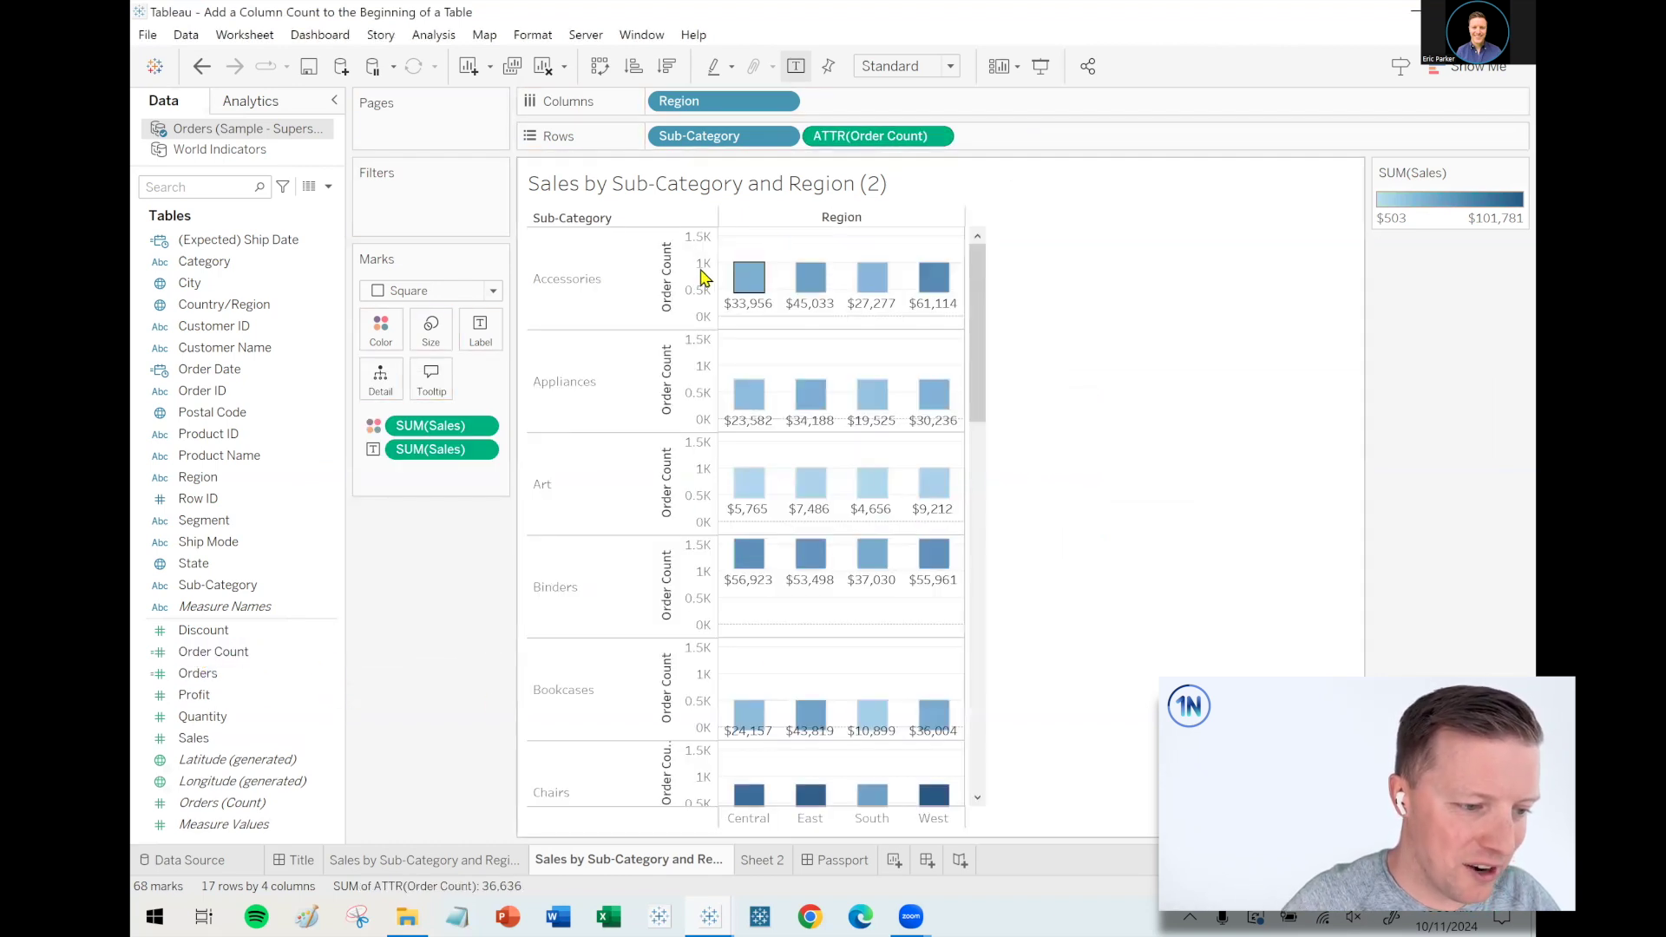
{"action": "left_click", "coordinate": [938, 137]}
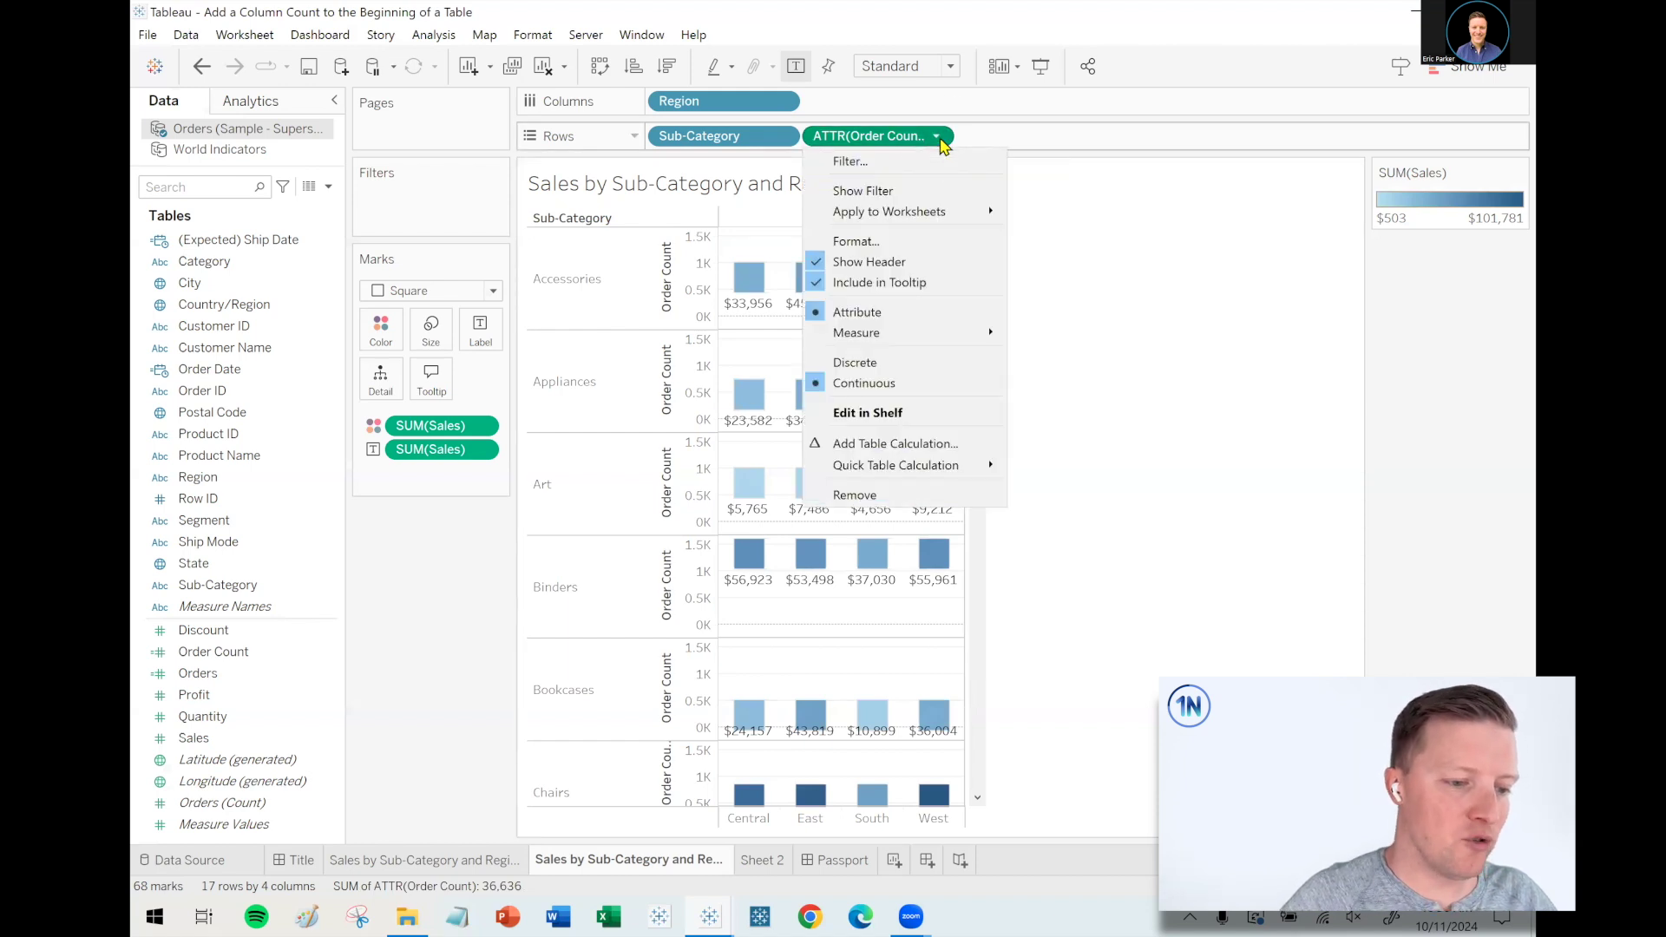
{"action": "left_click", "coordinate": [919, 364]}
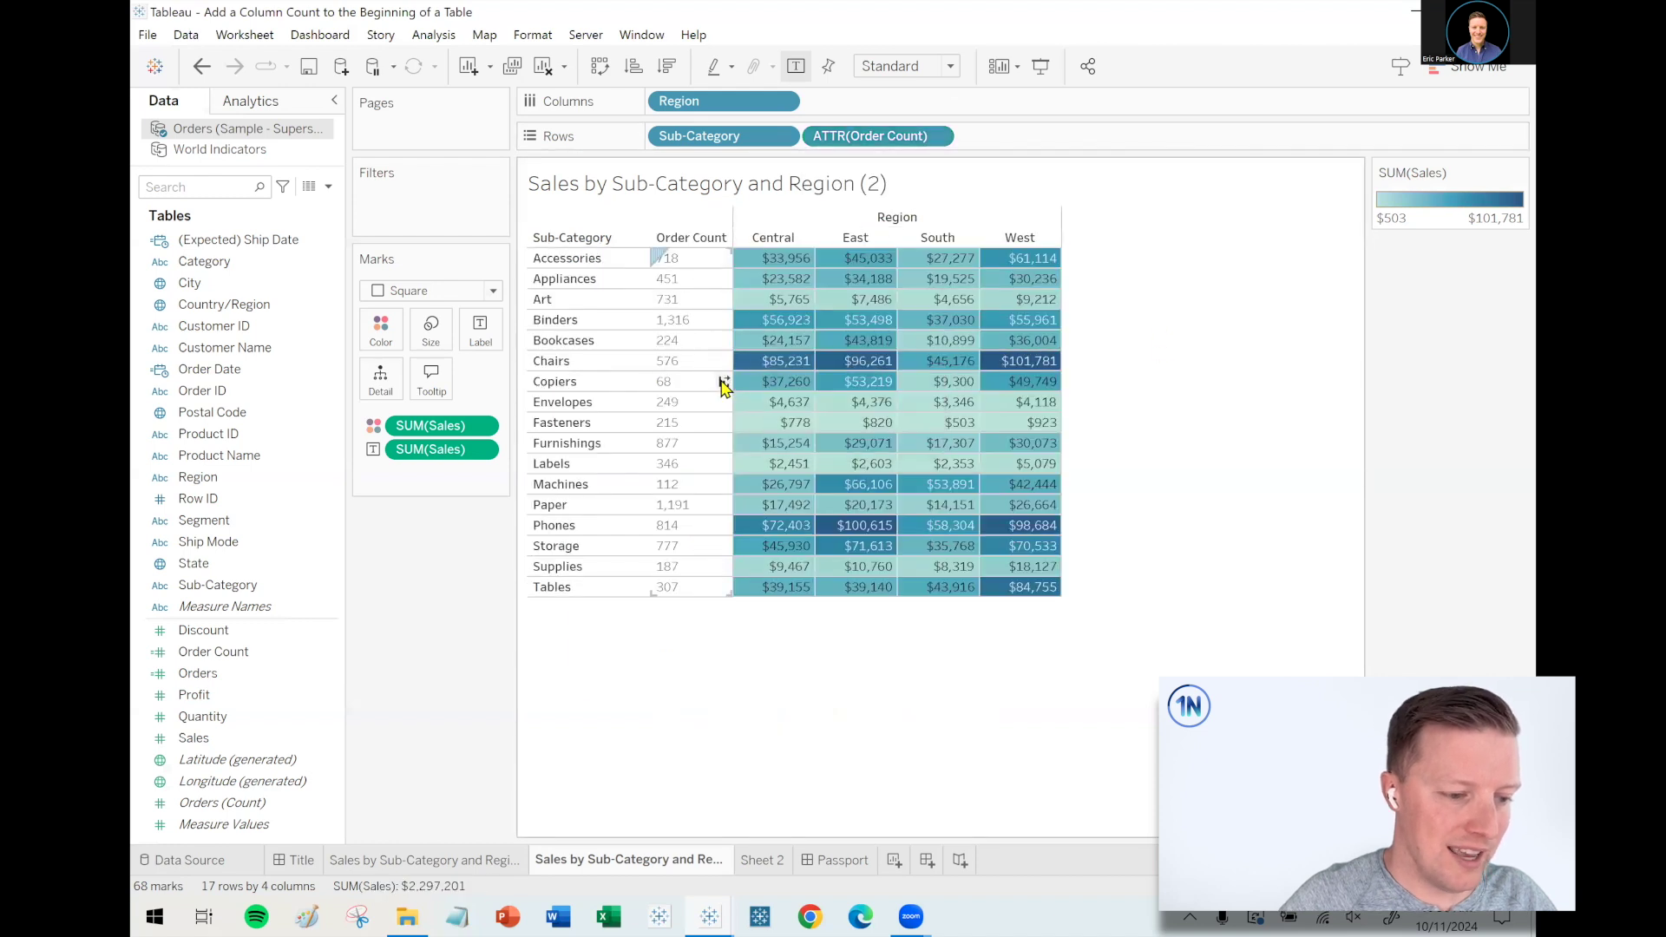
{"action": "left_click_drag", "start_coordinate": [731, 381], "coordinate": [752, 381]}
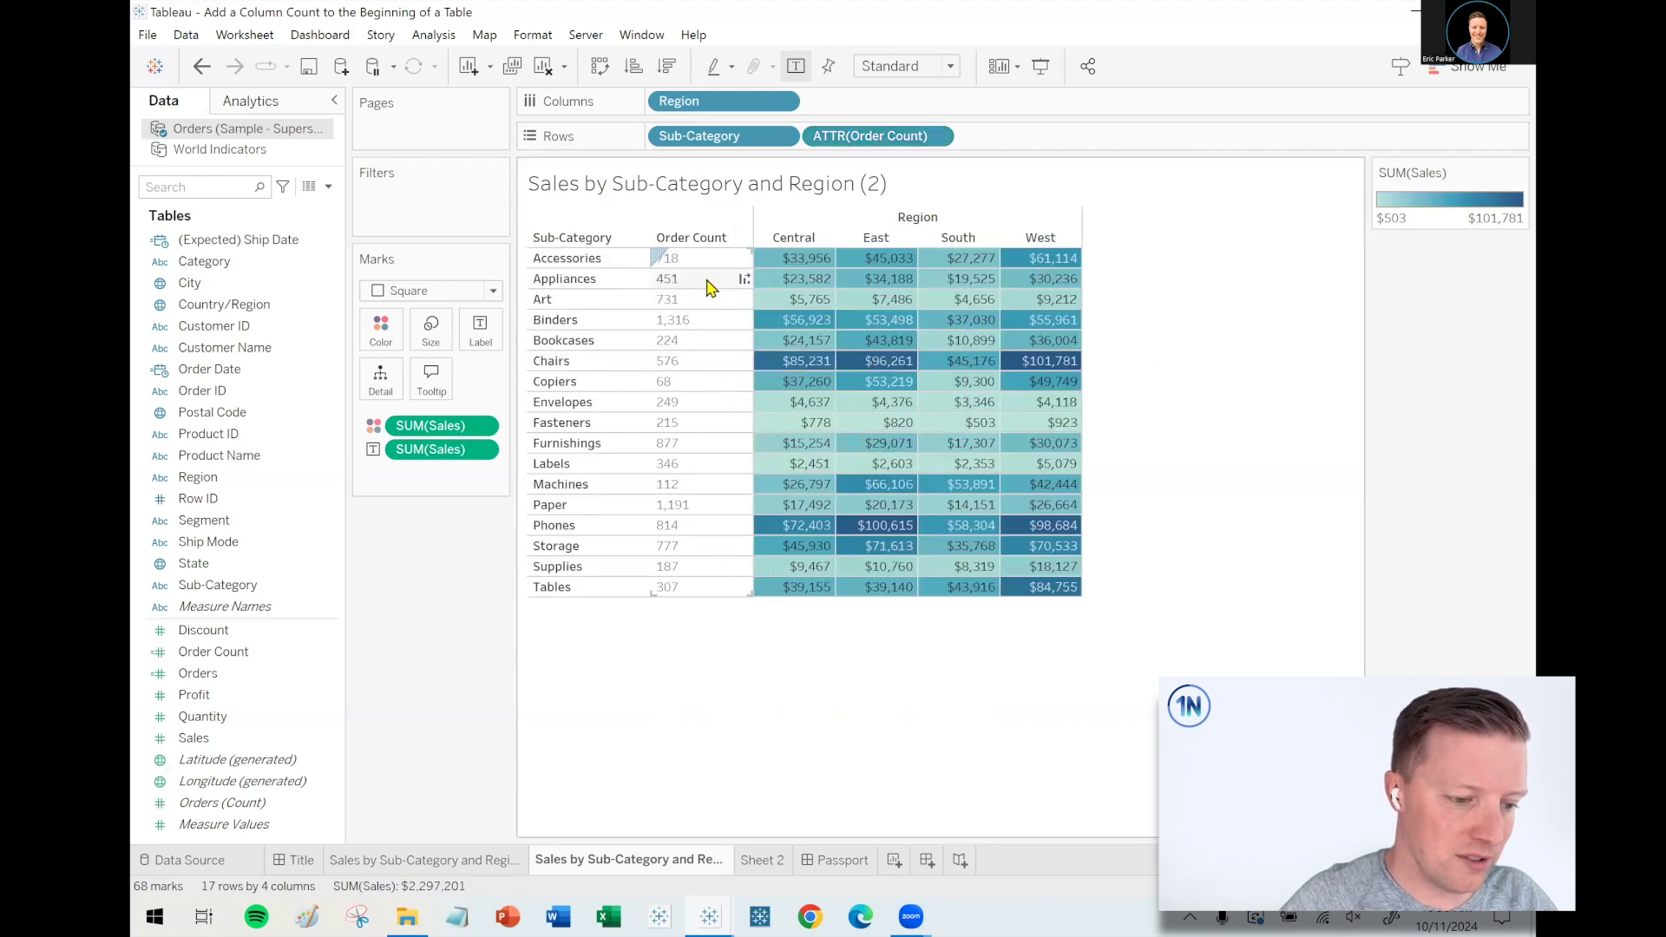
Aggregate Order Count as Maximum, sort rows descending by it, and widen the column
{"action": "left_click", "coordinate": [934, 137]}
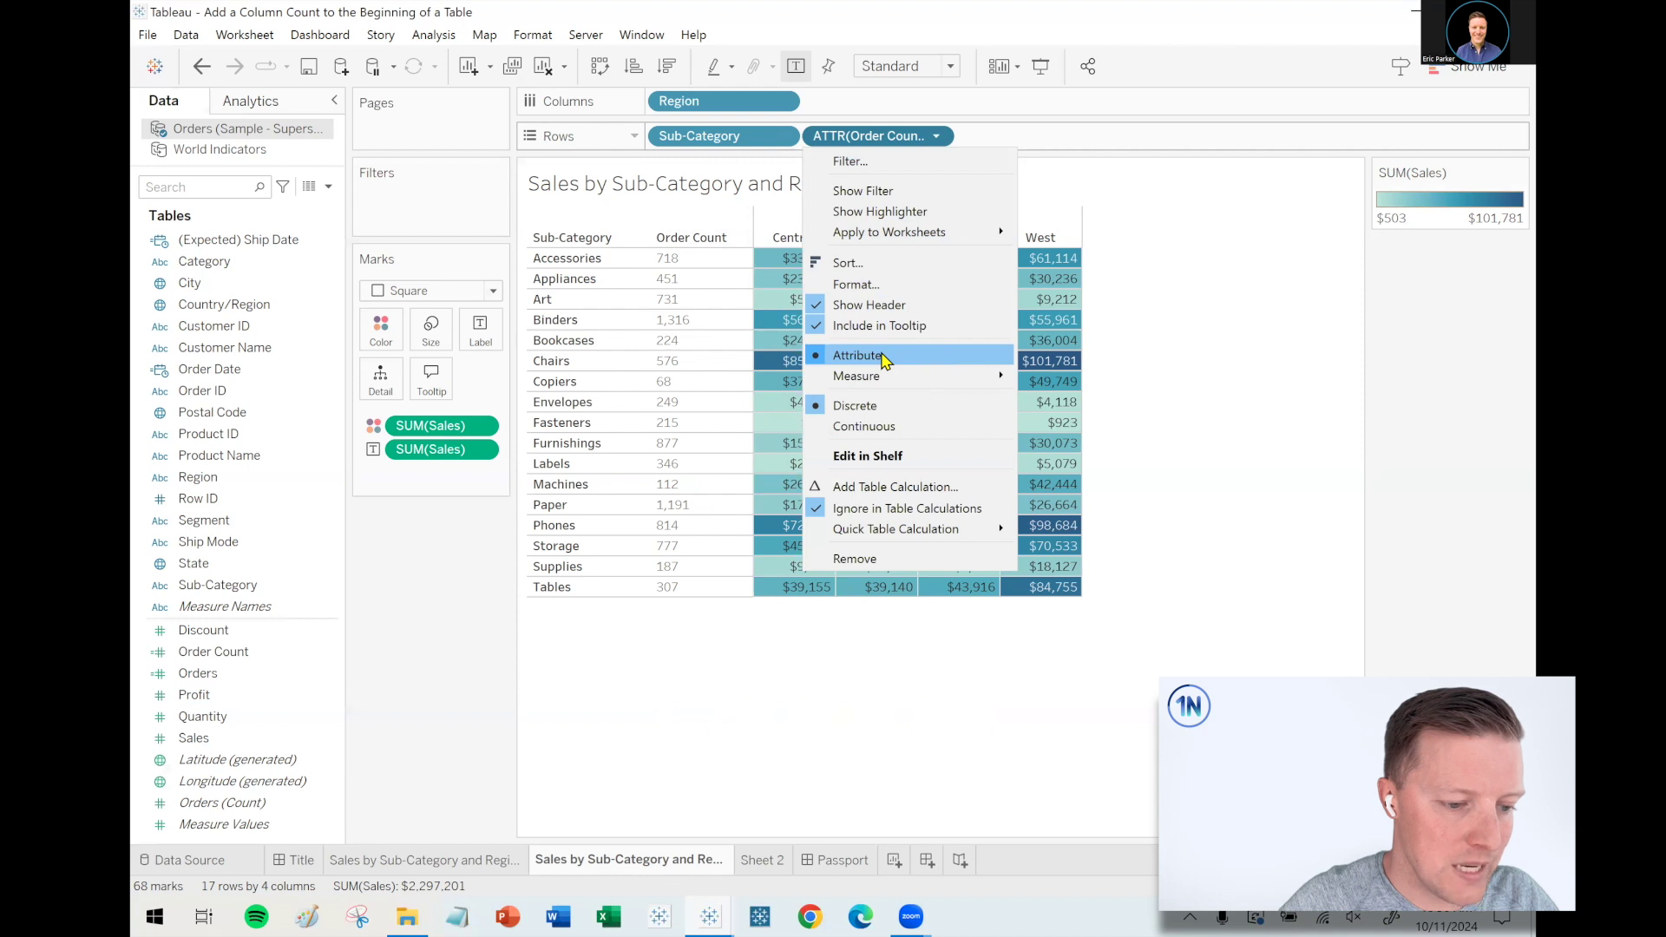
{"action": "mouse_move", "coordinate": [881, 376]}
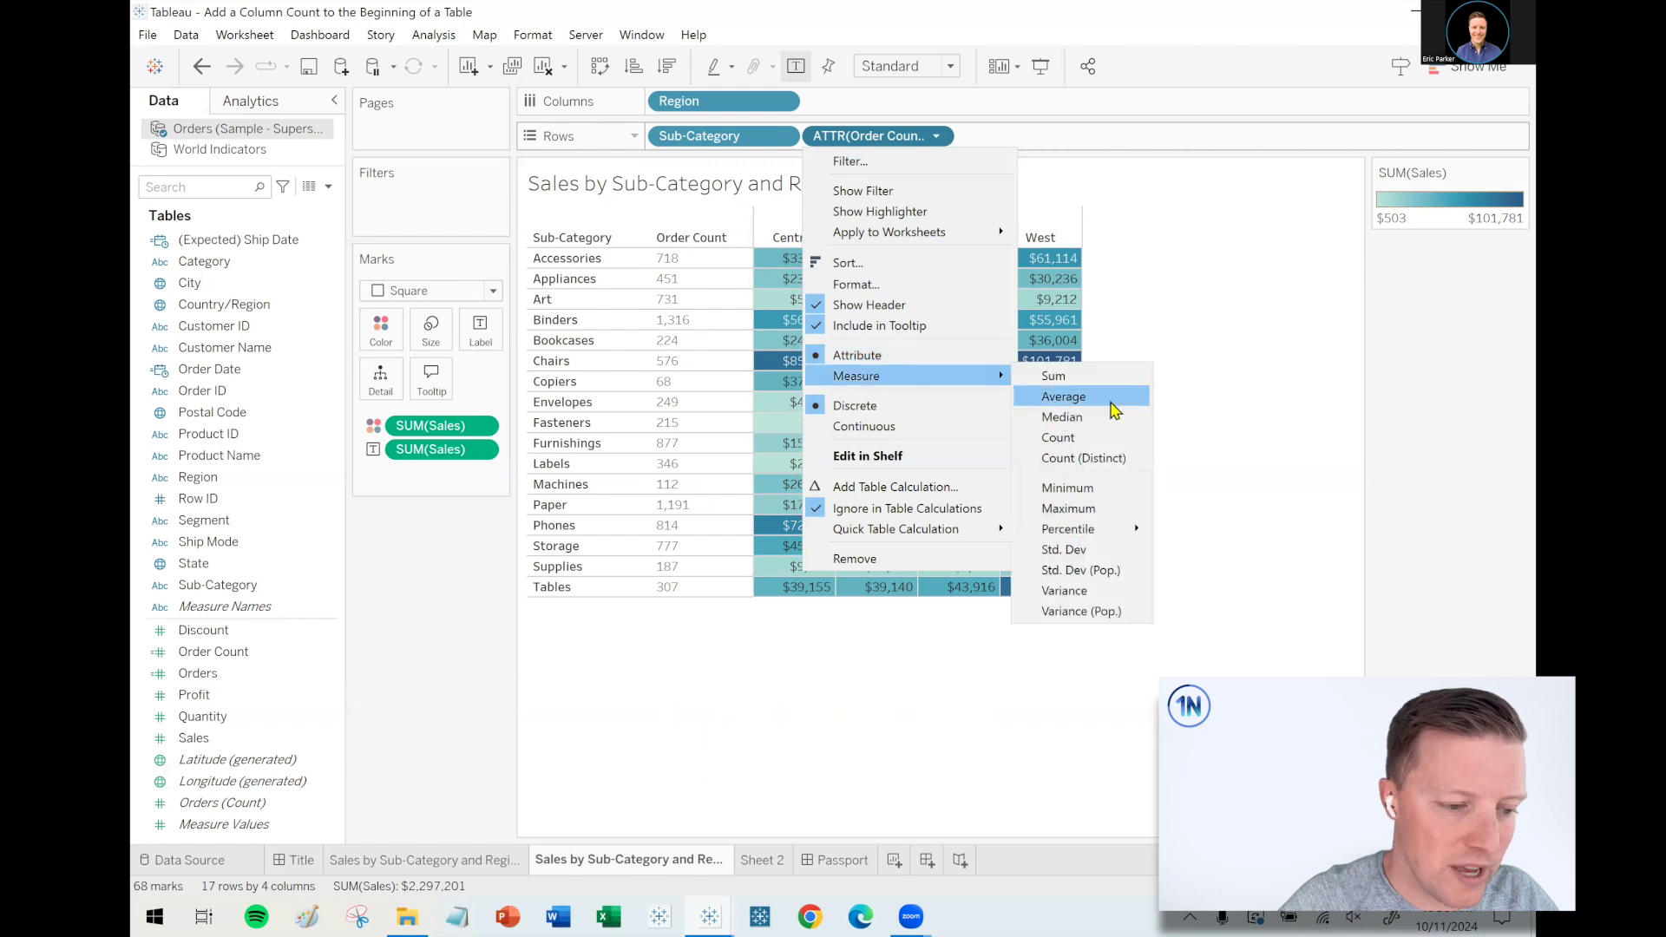
{"action": "left_click", "coordinate": [1088, 517]}
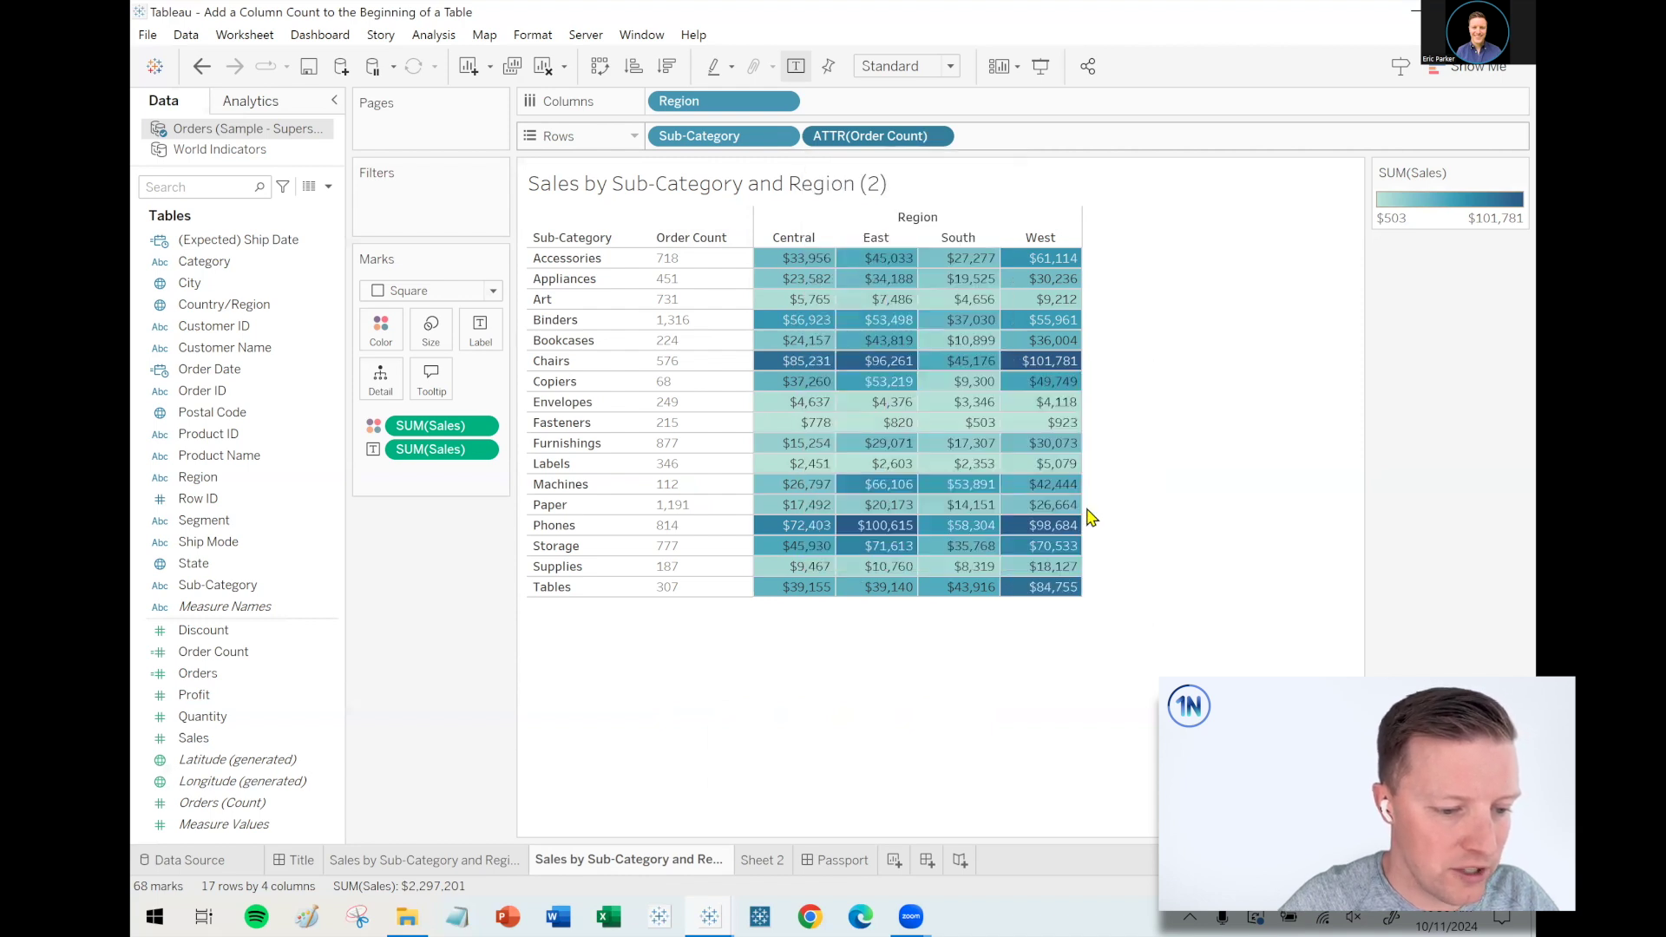
{"action": "left_click", "coordinate": [745, 238]}
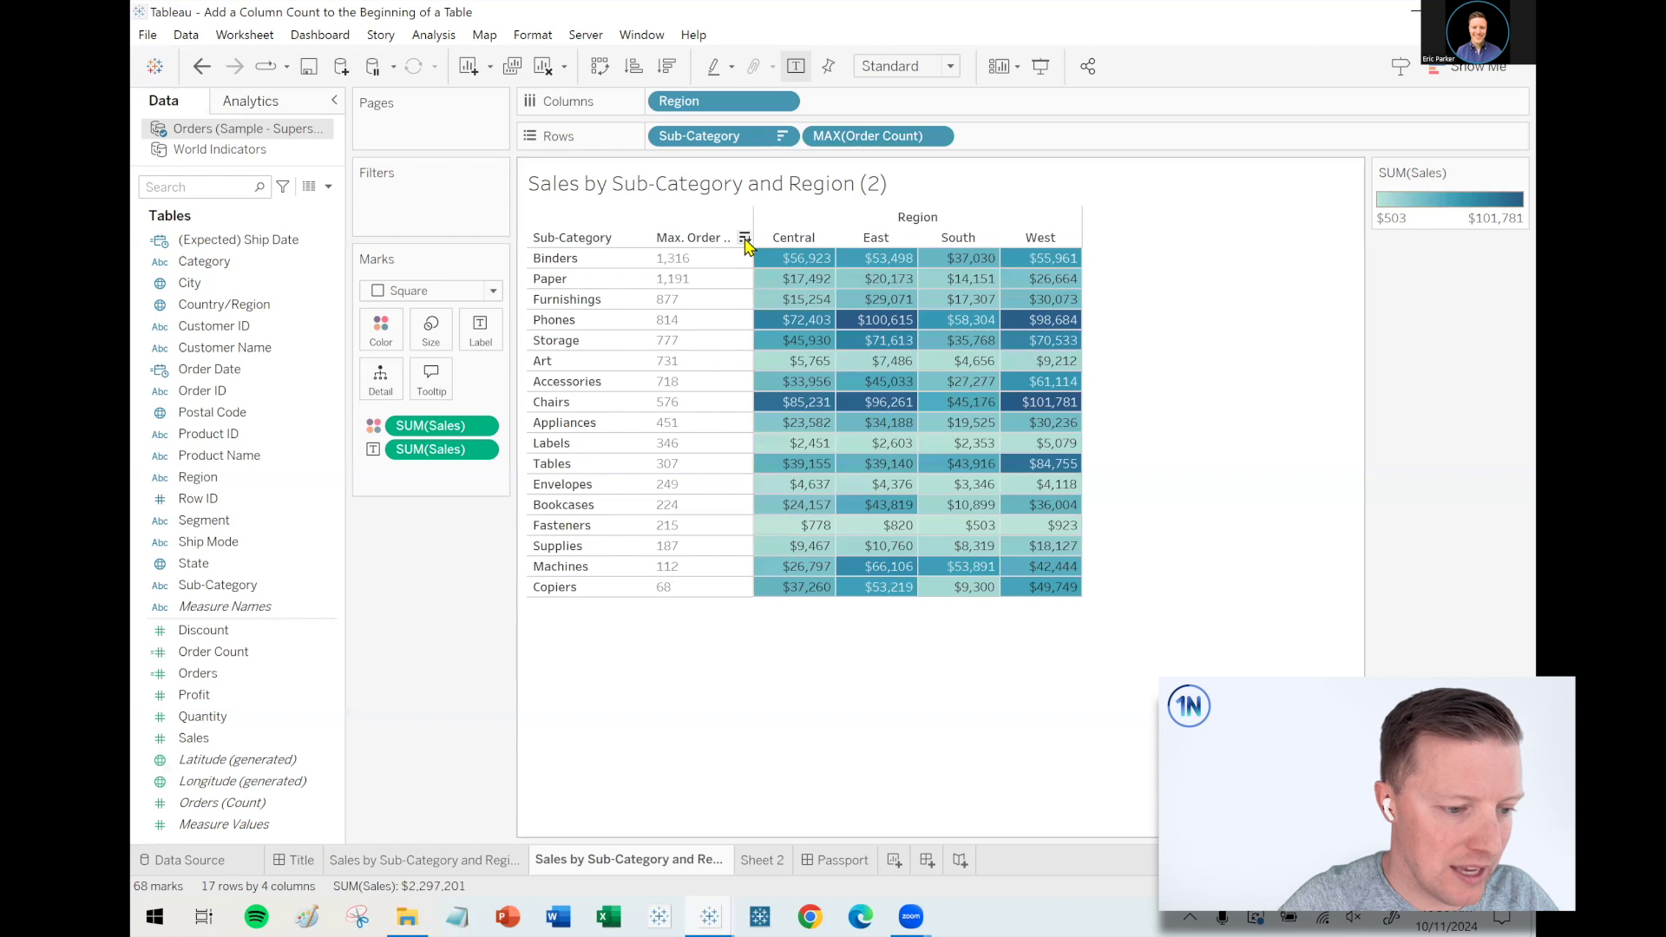
{"action": "left_click_drag", "start_coordinate": [753, 260], "coordinate": [815, 260]}
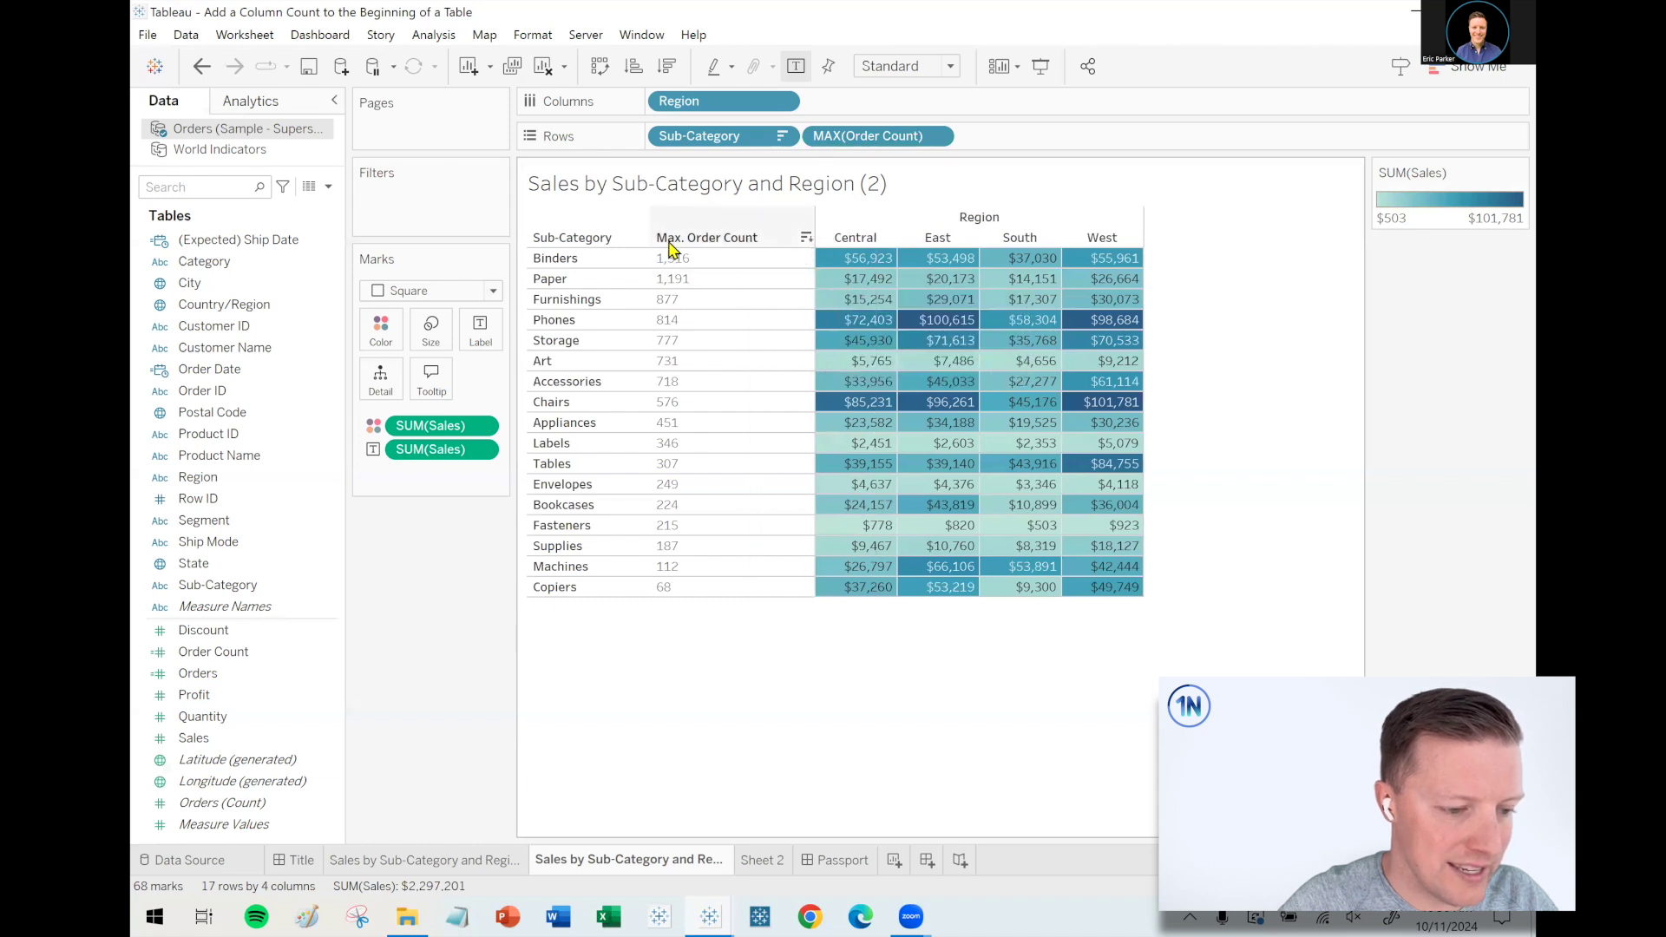
Edit the Order Count formula to wrap the EXCLUDE expression in MAX( … )
{"action": "right_click", "coordinate": [207, 657]}
{"action": "left_click", "coordinate": [300, 325]}
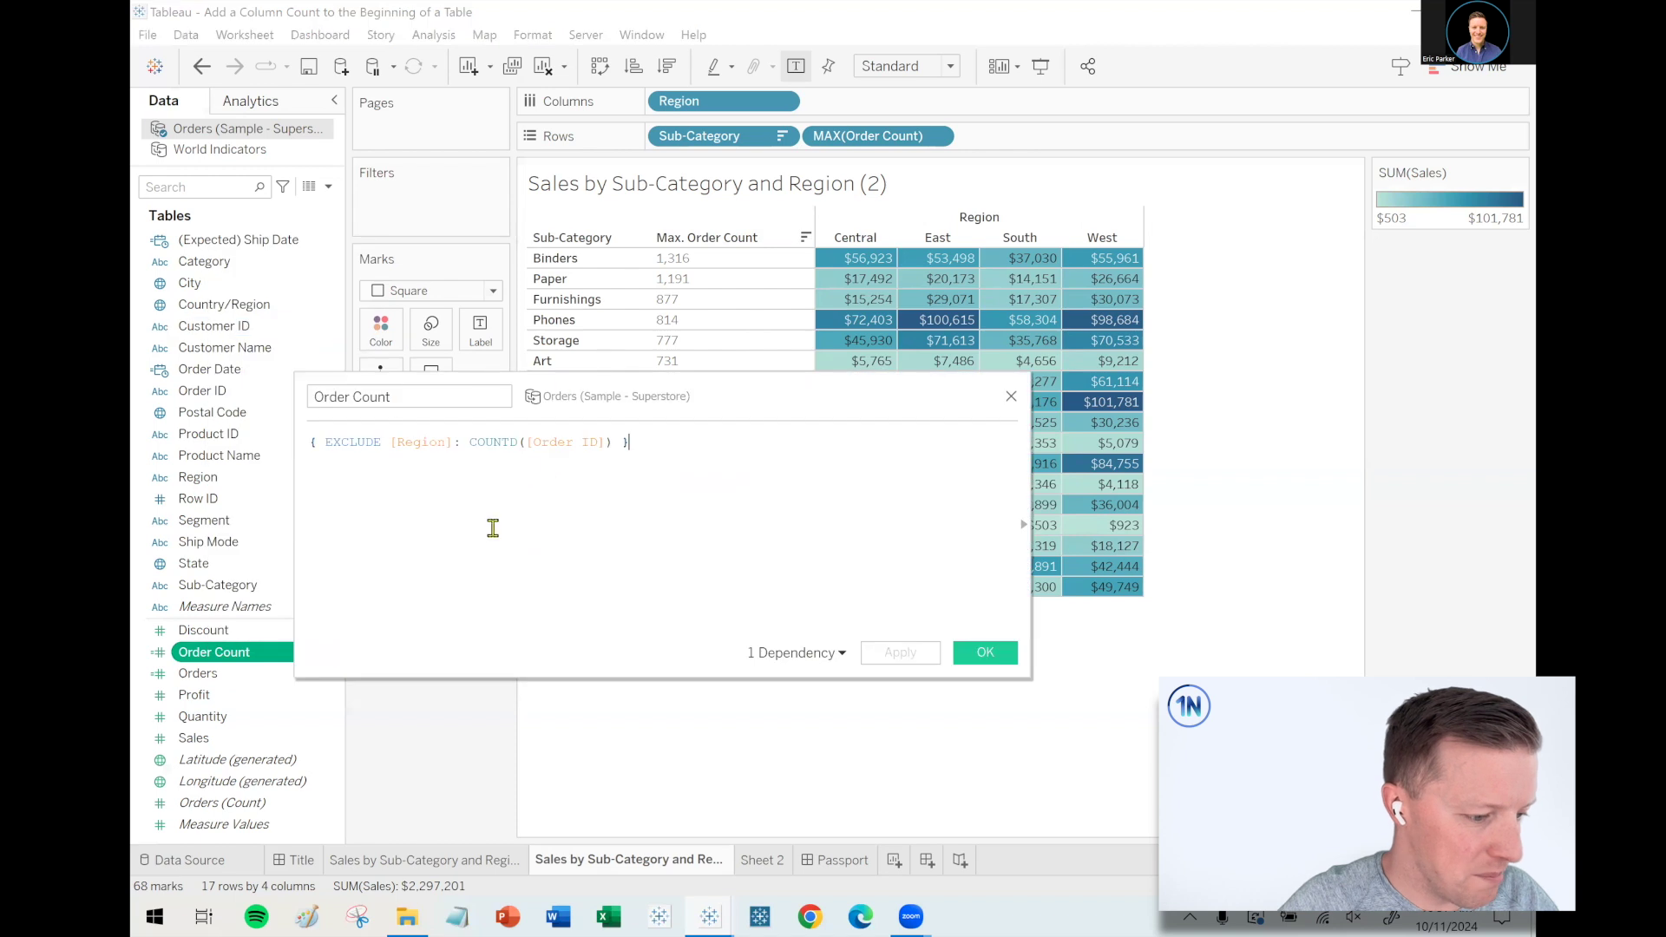
{"action": "scroll", "coordinate": [490, 532], "scroll_direction": "up", "scroll_amount": 3, "text": "ctrl"}
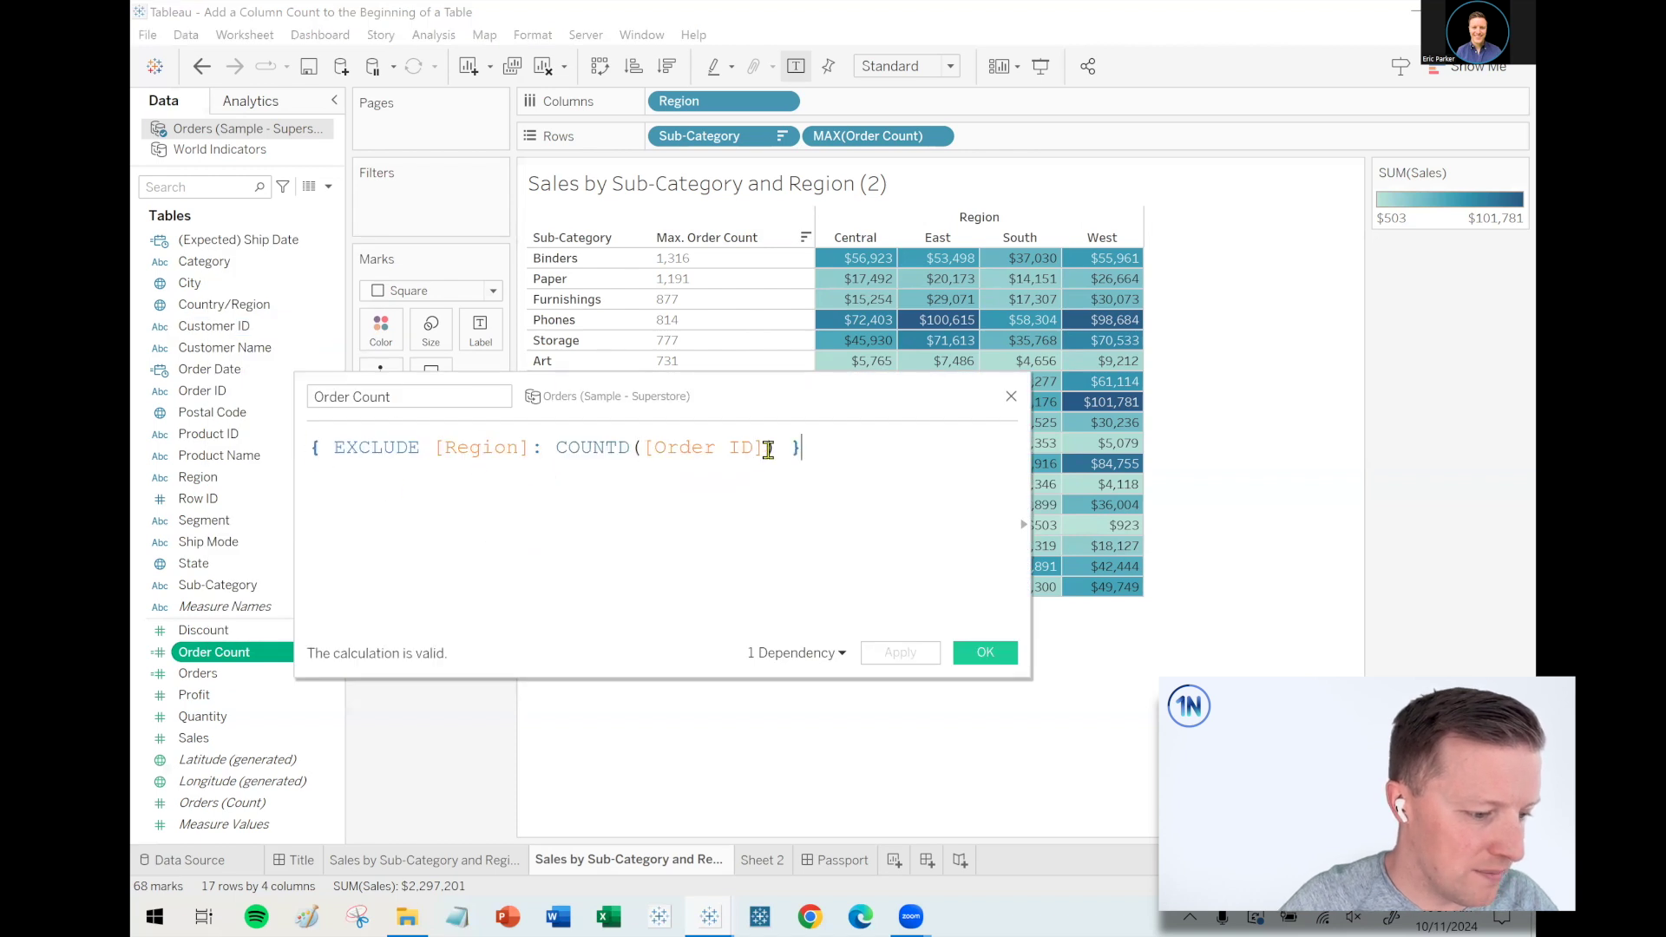
{"action": "left_click", "coordinate": [433, 447], "text": "shift"}
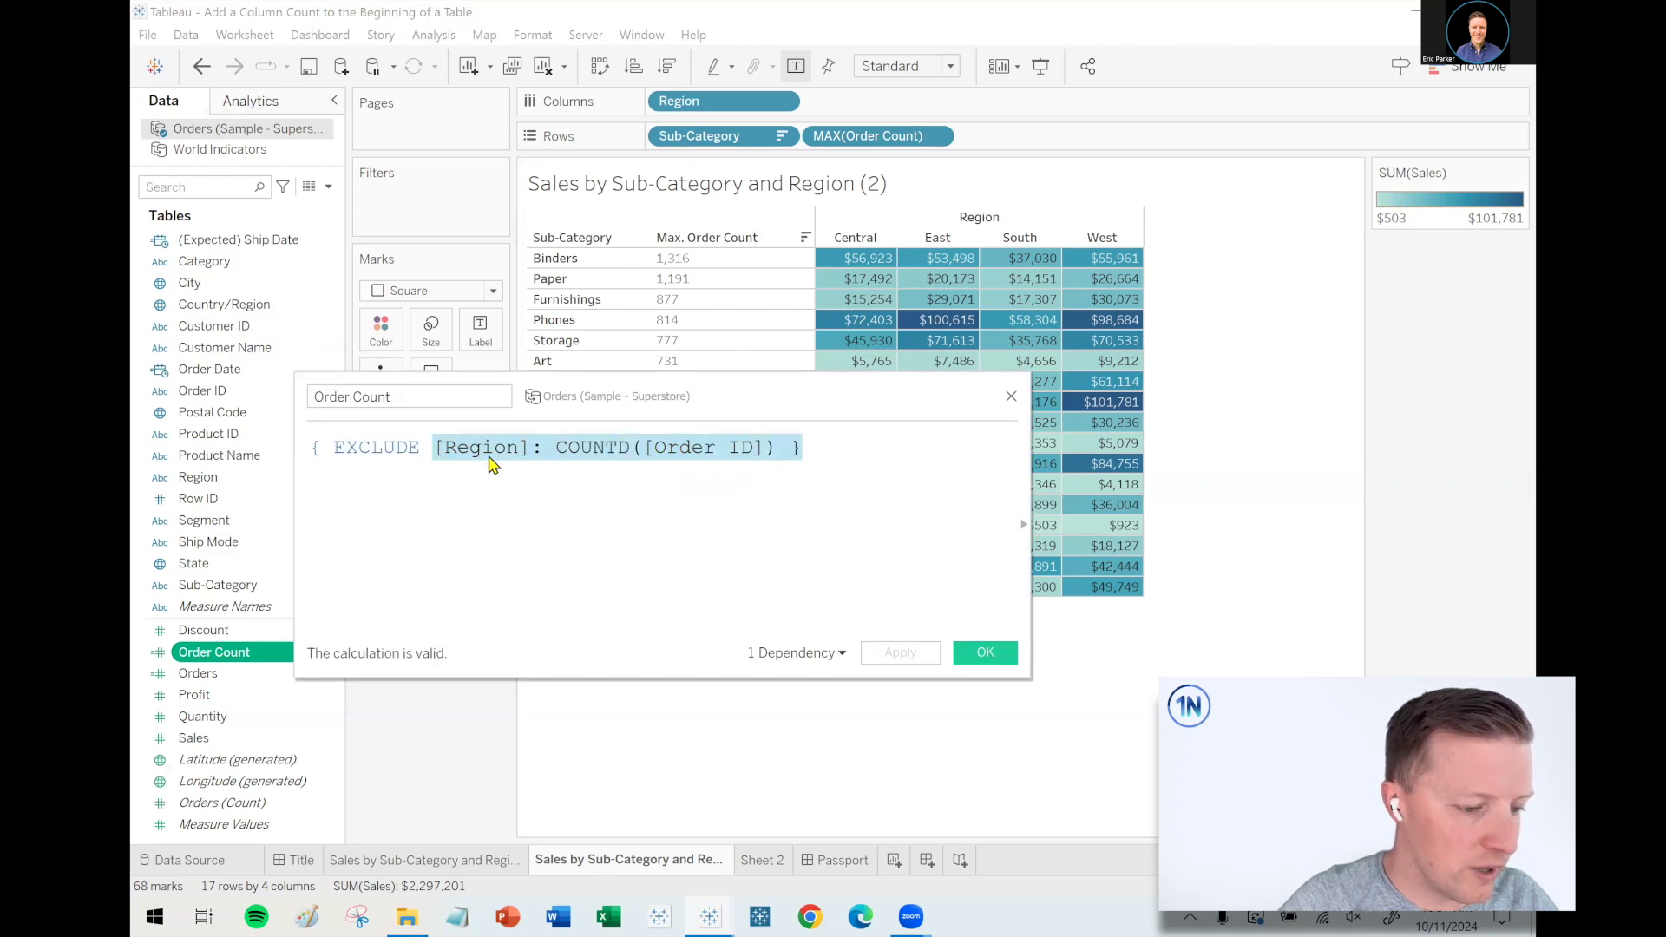
{"action": "left_click", "coordinate": [317, 450]}
{"action": "key", "text": "Return"}
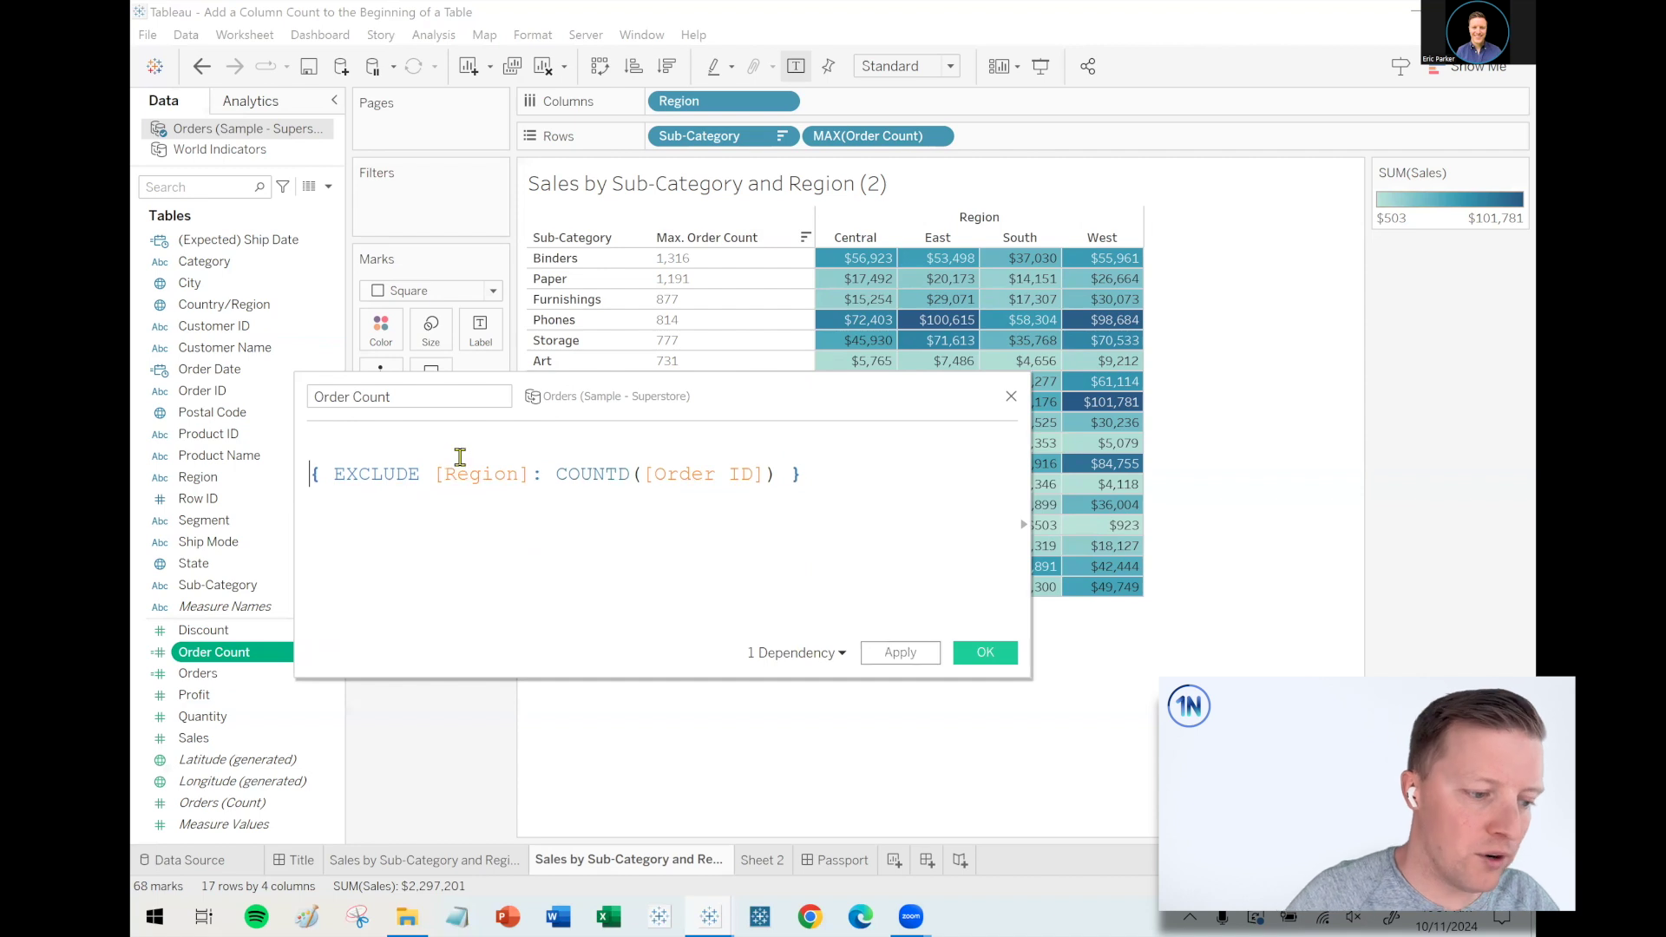
{"action": "key", "text": "Up"}
{"action": "type", "text": "MAX("}
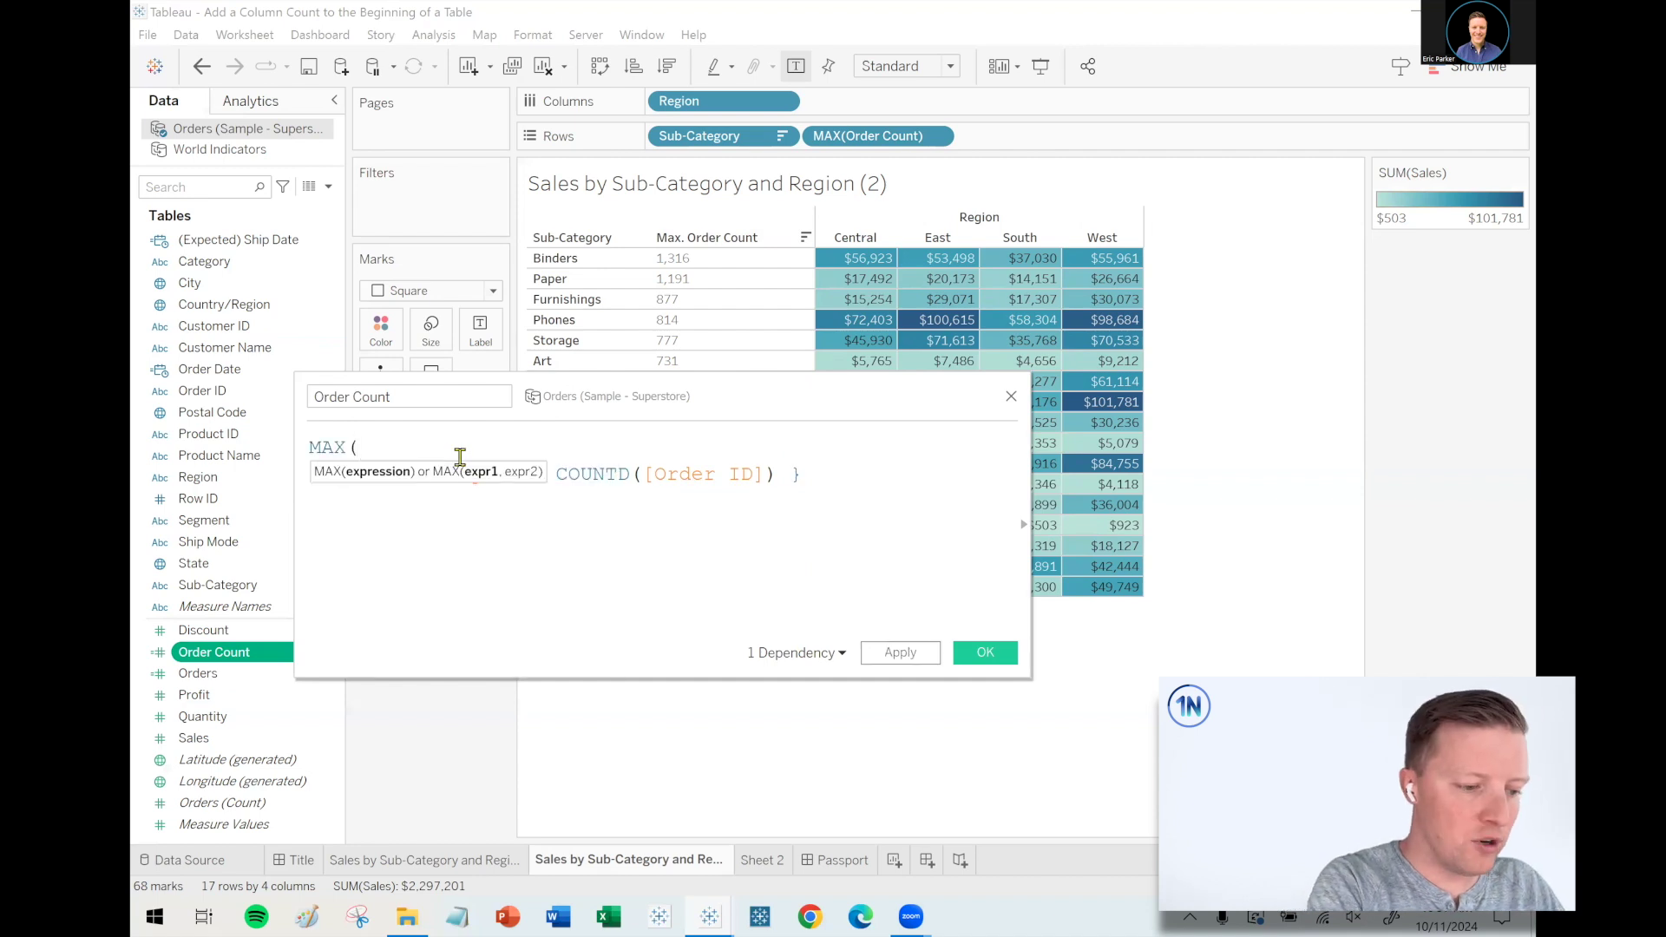
{"action": "left_click", "coordinate": [905, 484]}
{"action": "key", "text": "Return"}
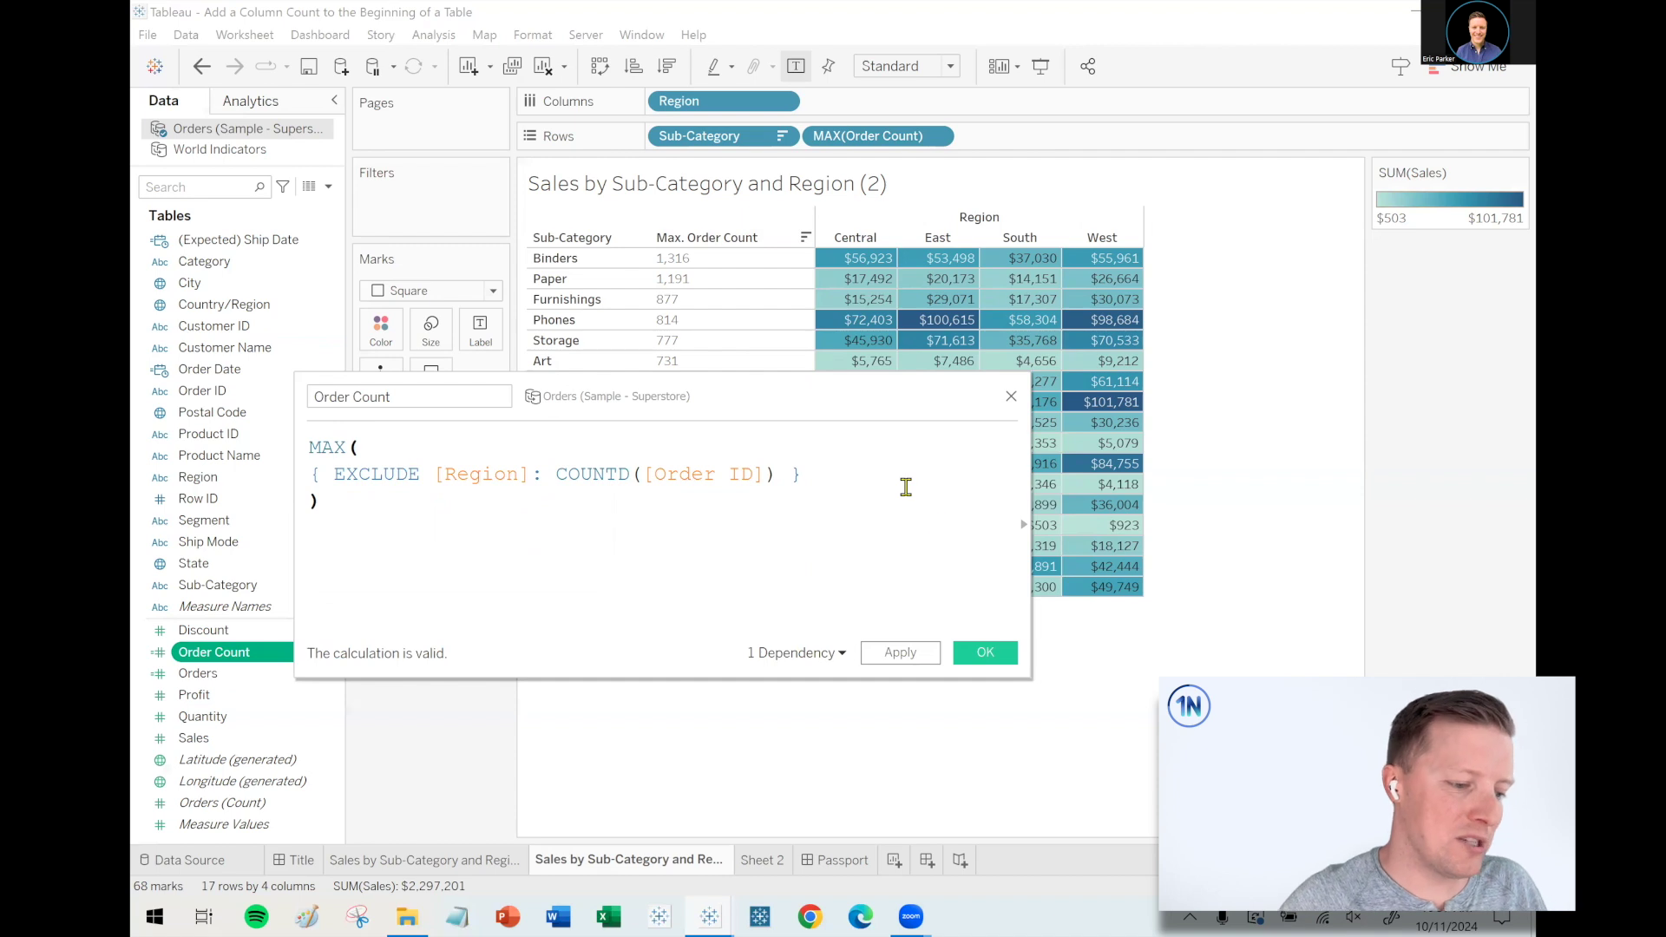
Save the calculation and drag Order Count into the view before the Central column
{"action": "left_click", "coordinate": [985, 653]}
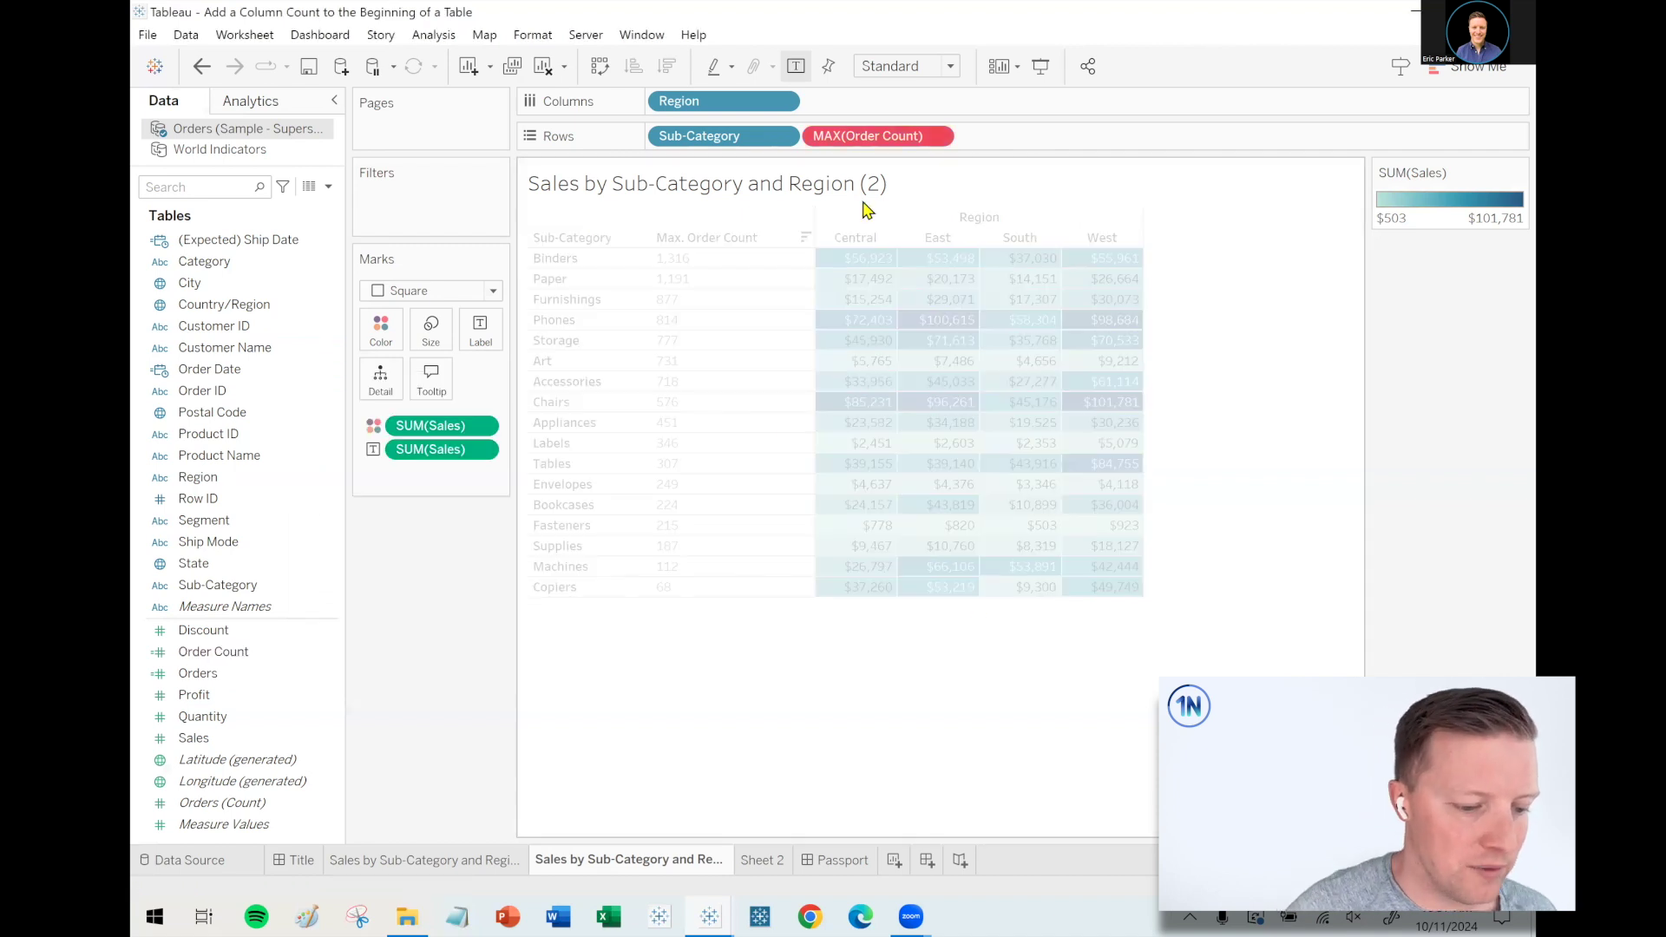
{"action": "mouse_move", "coordinate": [860, 146]}
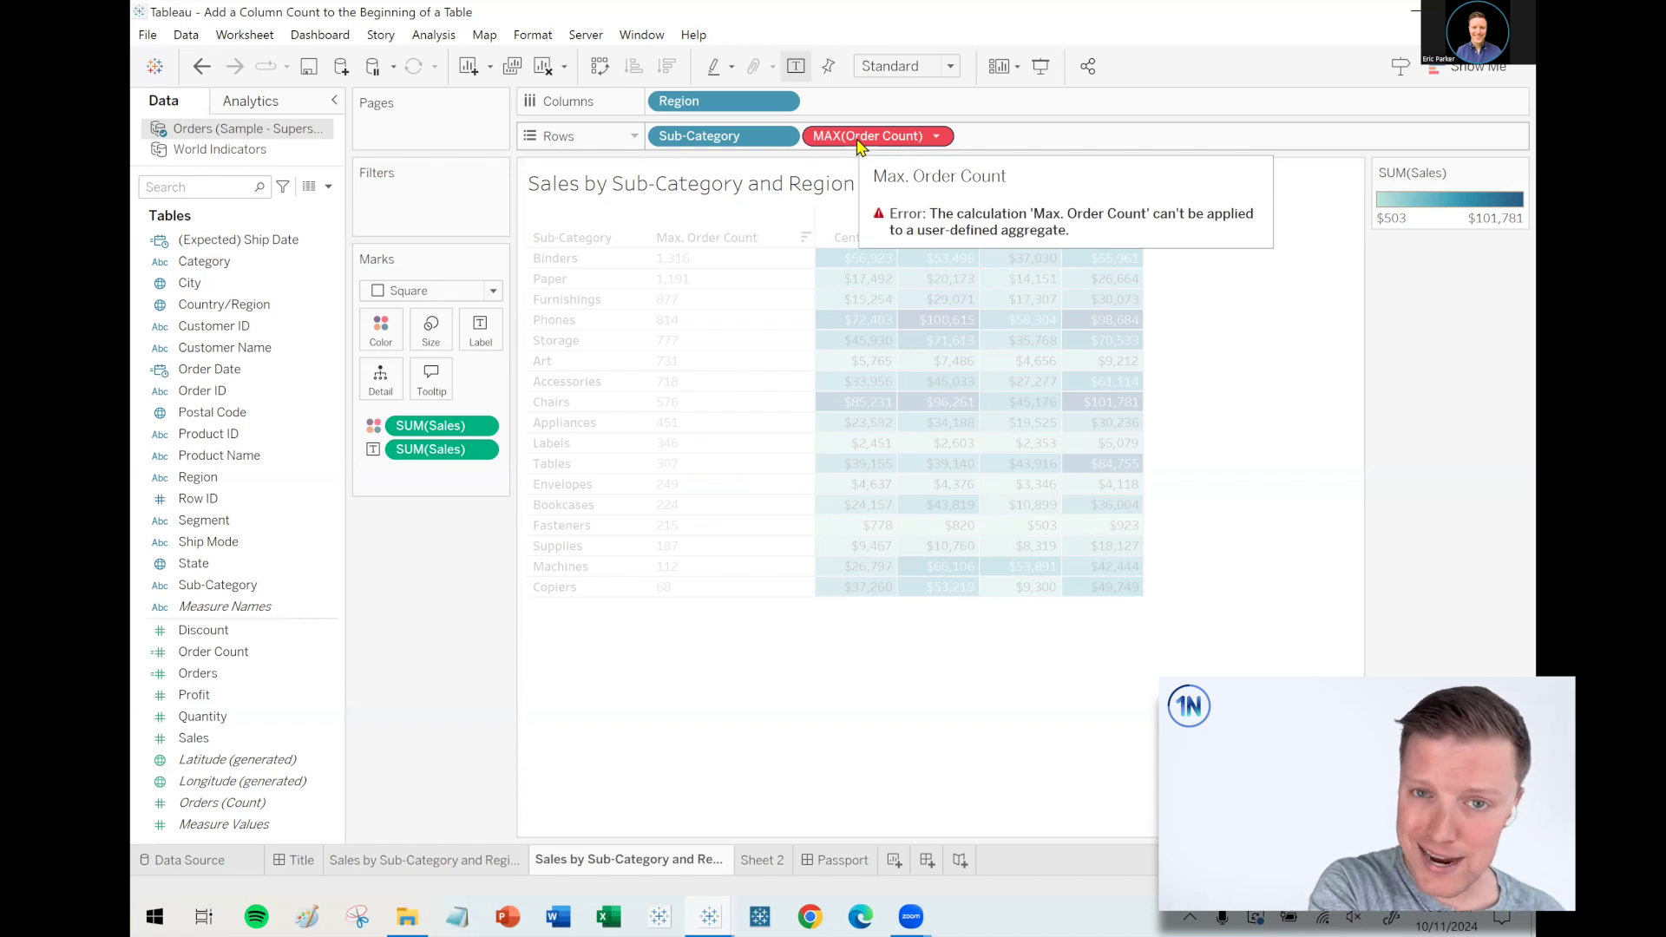
{"action": "left_click_drag", "start_coordinate": [236, 656], "coordinate": [227, 541]}
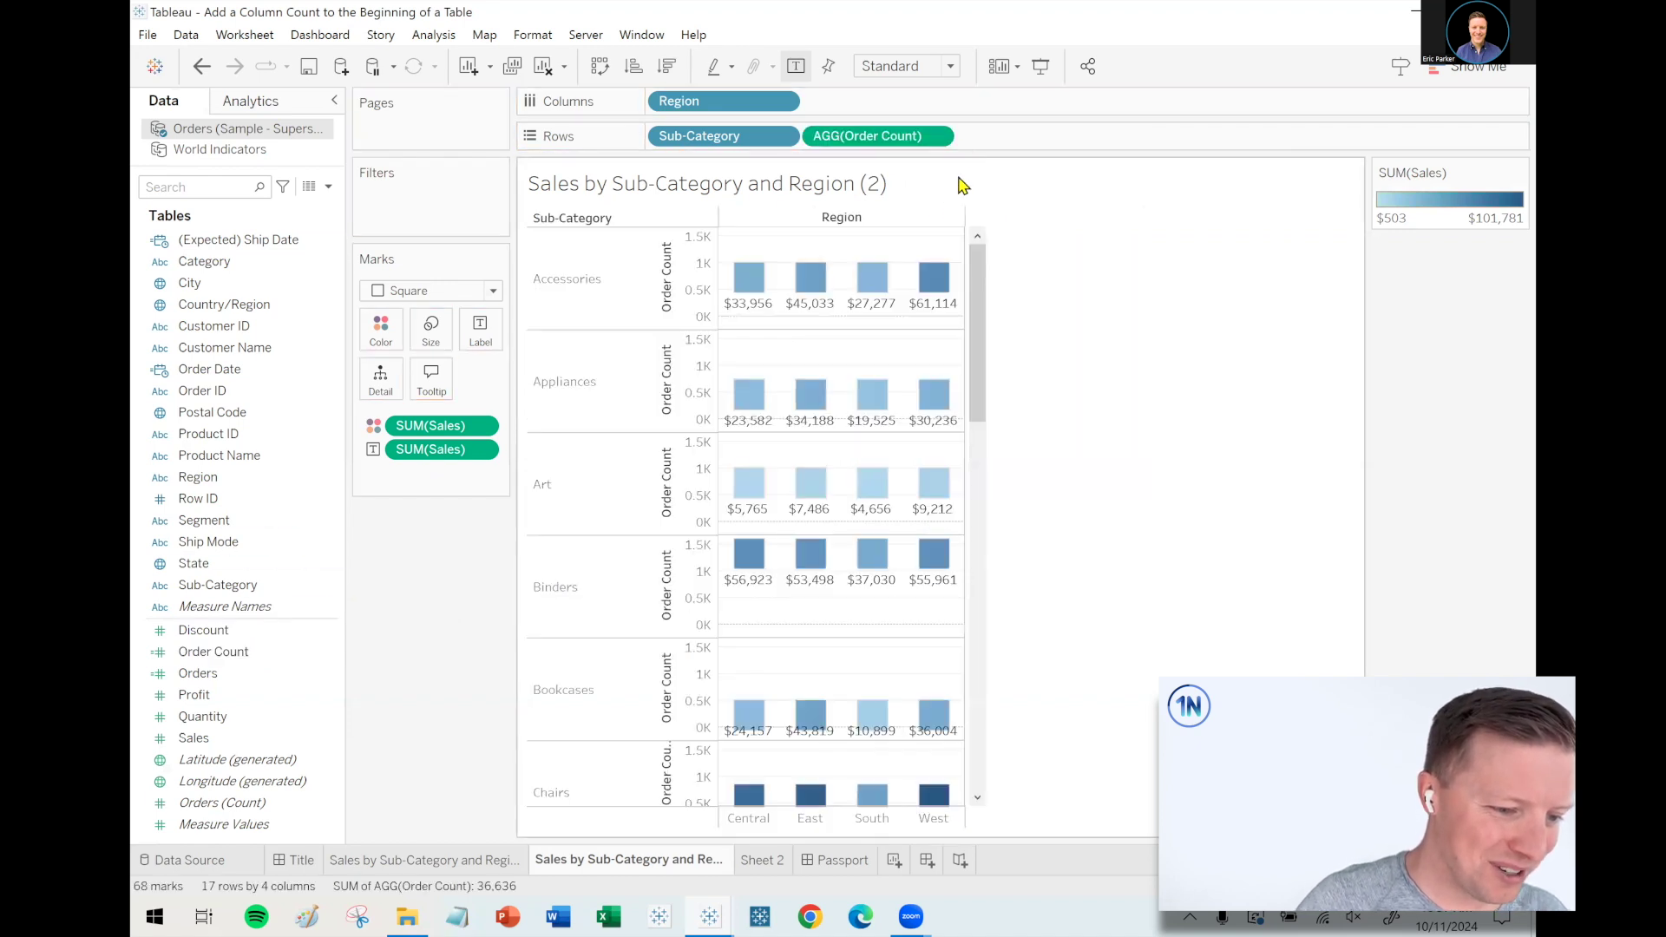
Make AGG(Order Count) discrete so it becomes a column, then widen that column
{"action": "left_click", "coordinate": [936, 137]}
{"action": "left_click", "coordinate": [901, 323]}
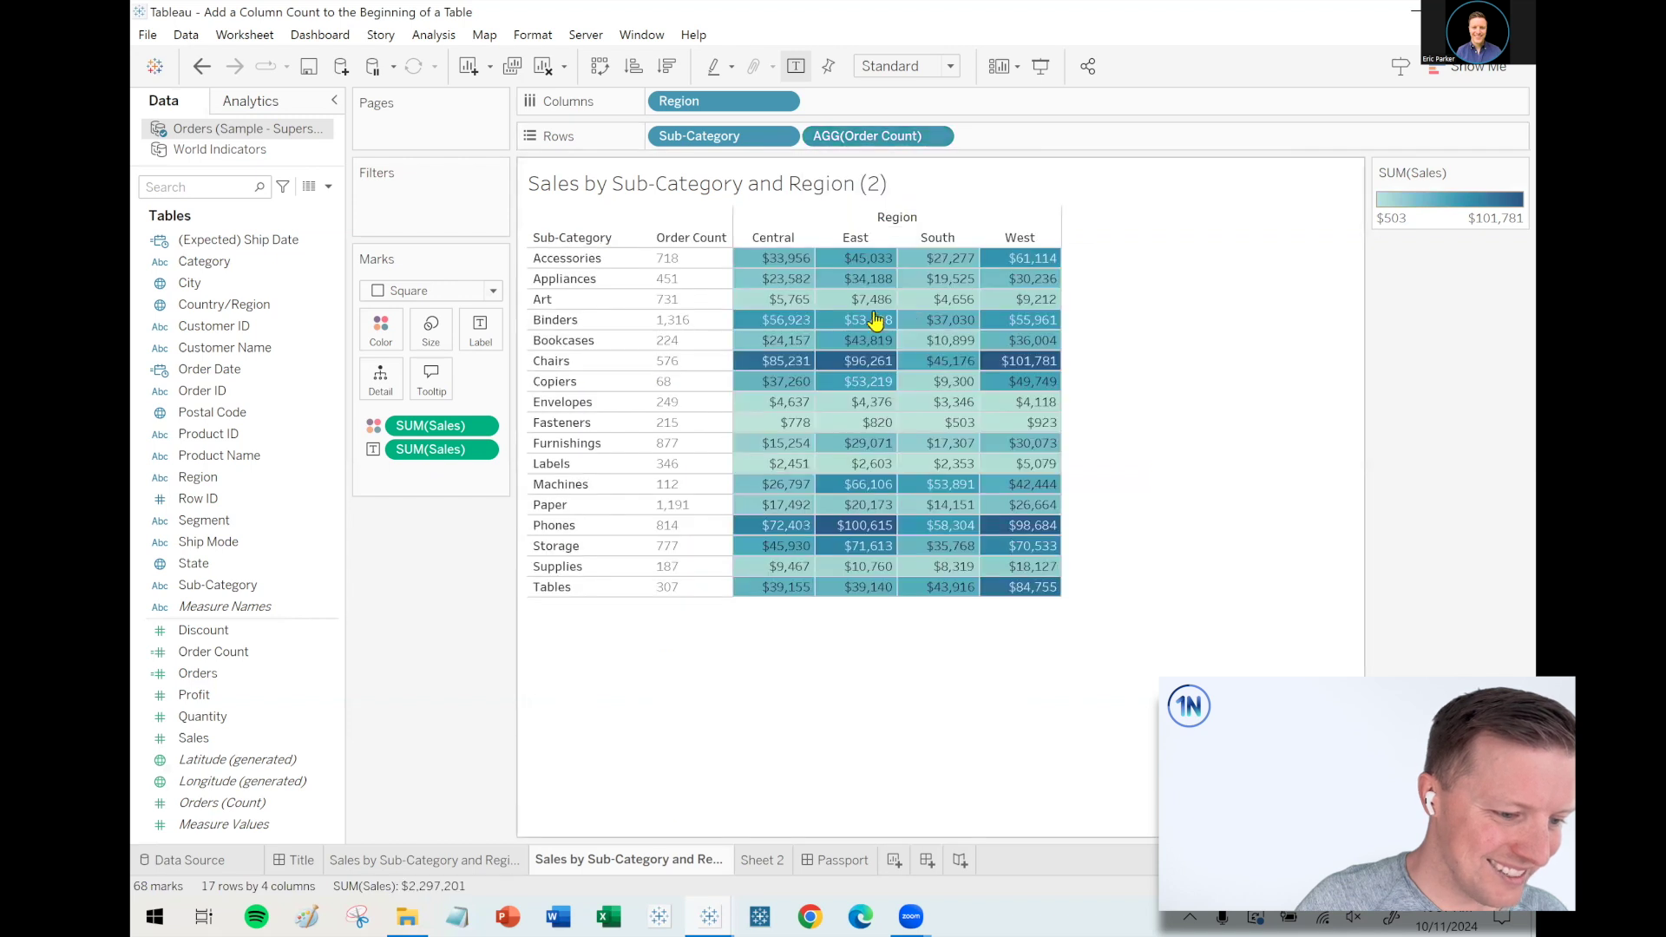
{"action": "left_click_drag", "start_coordinate": [732, 277], "coordinate": [748, 278]}
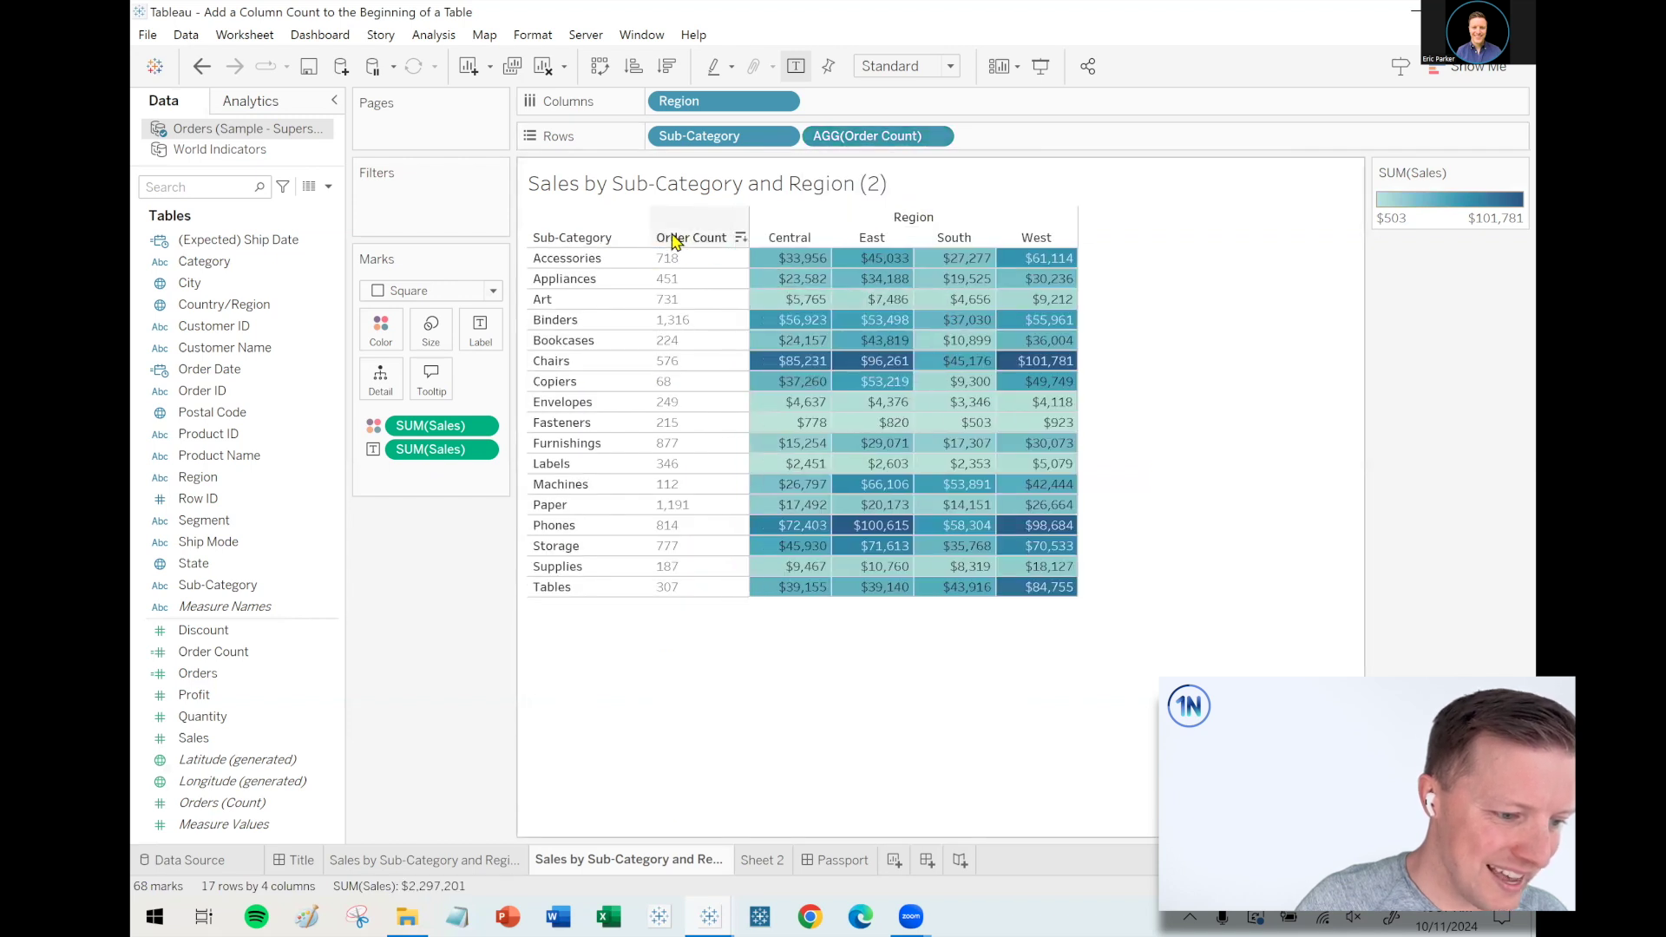
Sort rows by Order Count descending, then ascending, then clear back to alphabetical order
{"action": "left_click", "coordinate": [740, 238]}
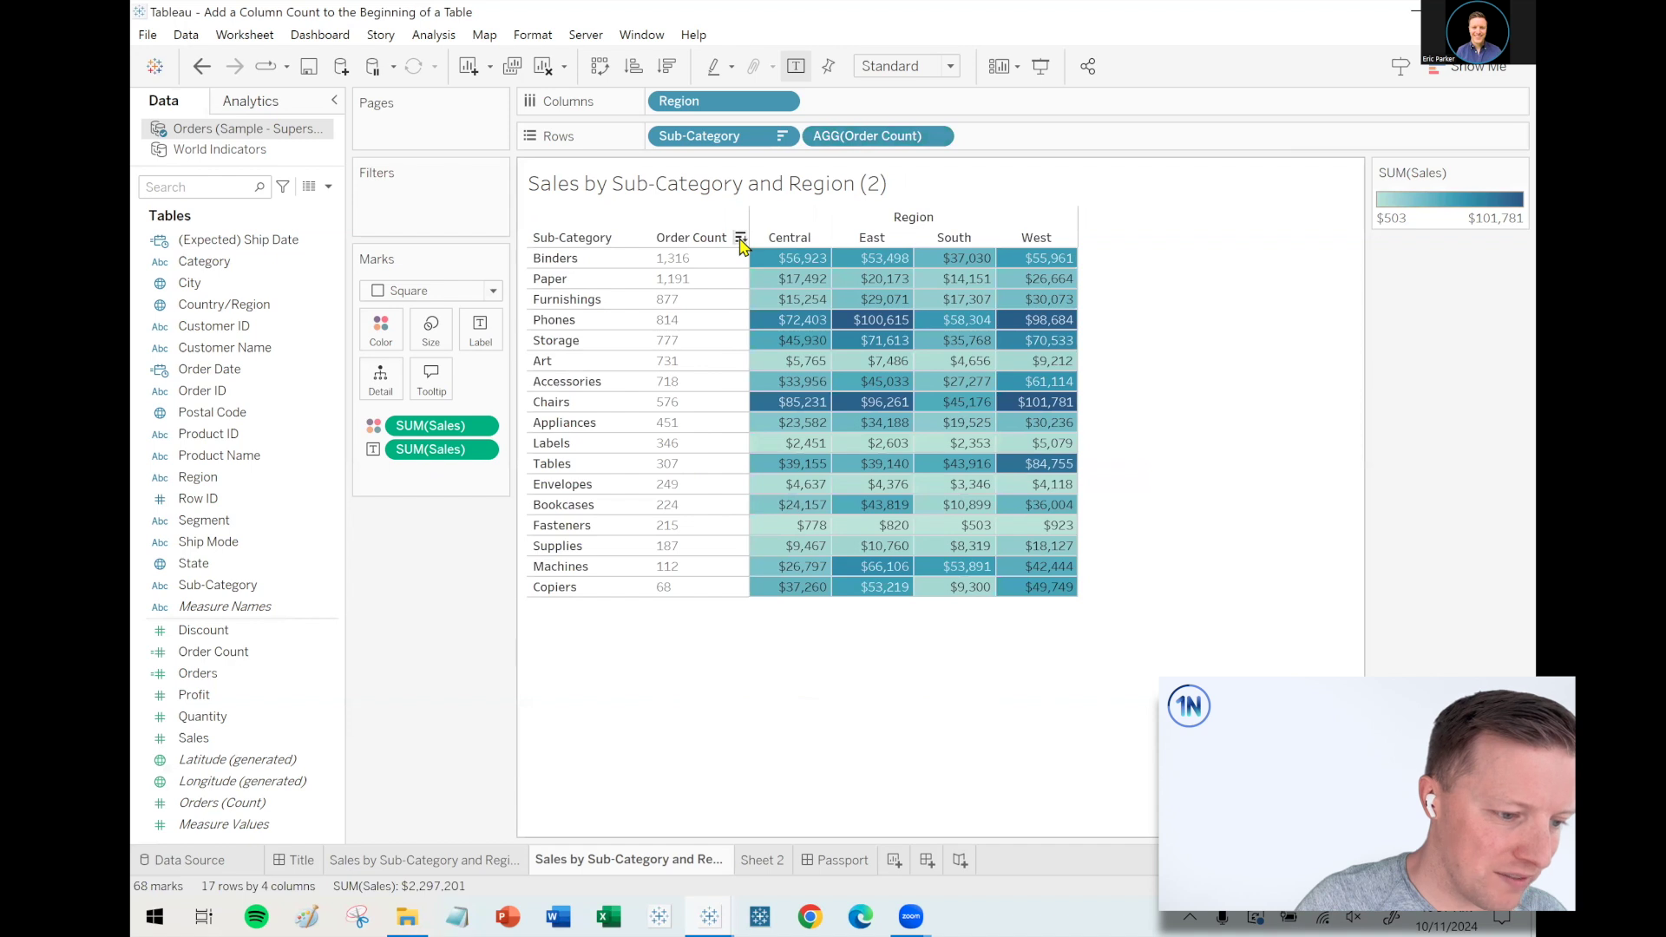
{"action": "left_click", "coordinate": [740, 239]}
{"action": "left_click", "coordinate": [740, 240]}
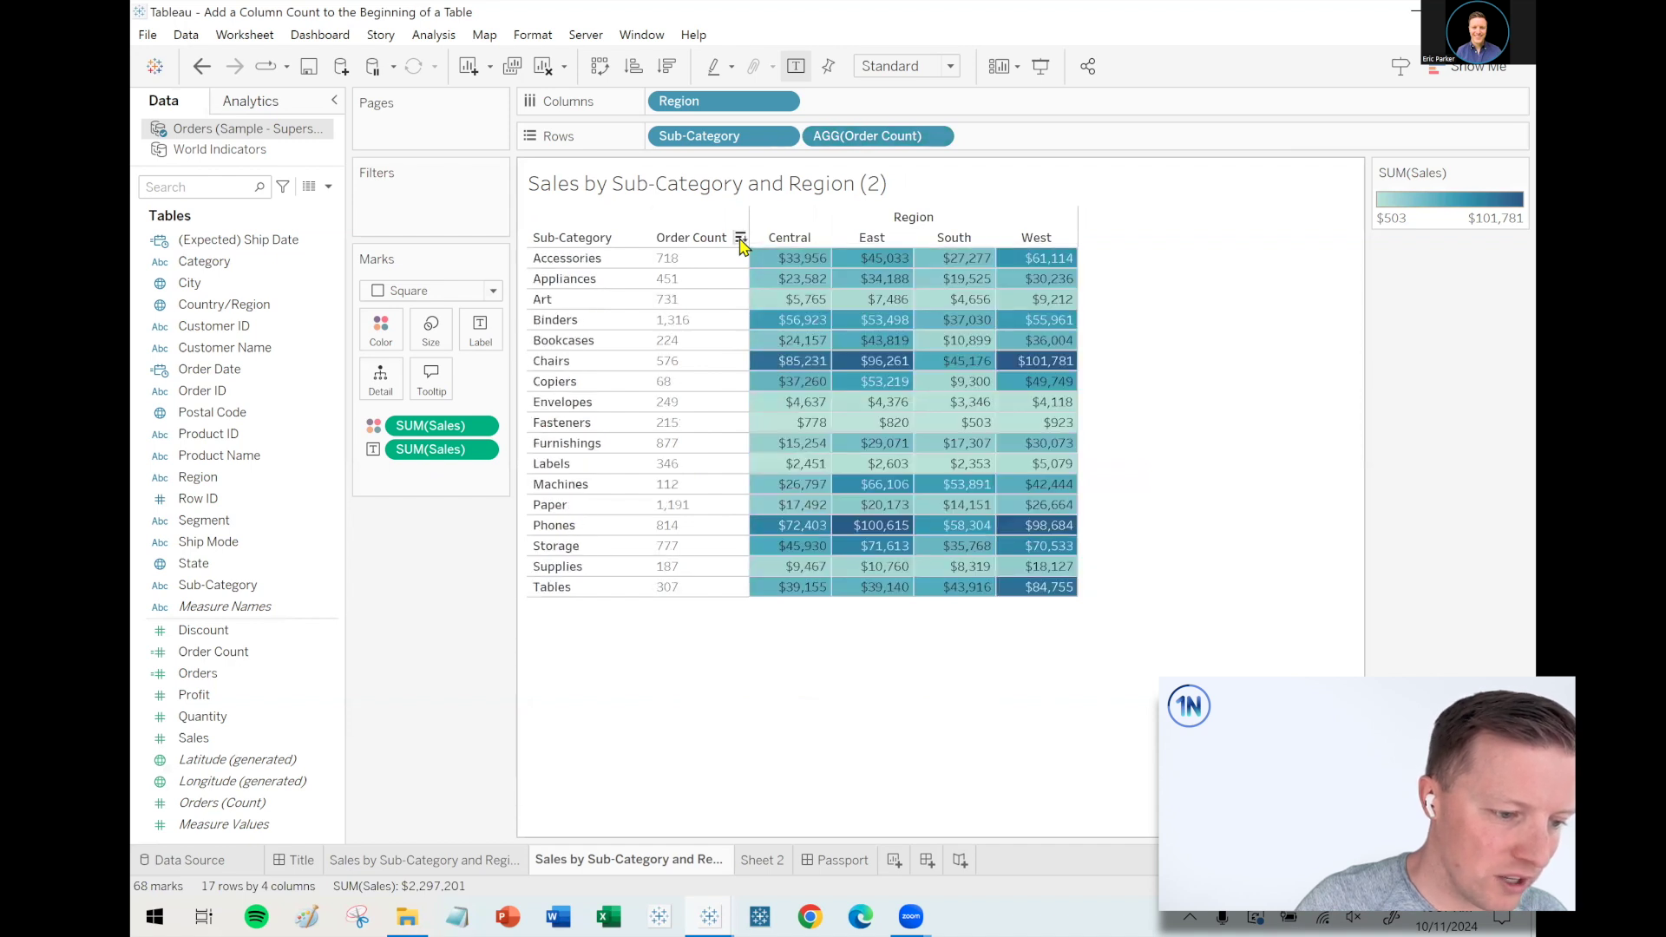